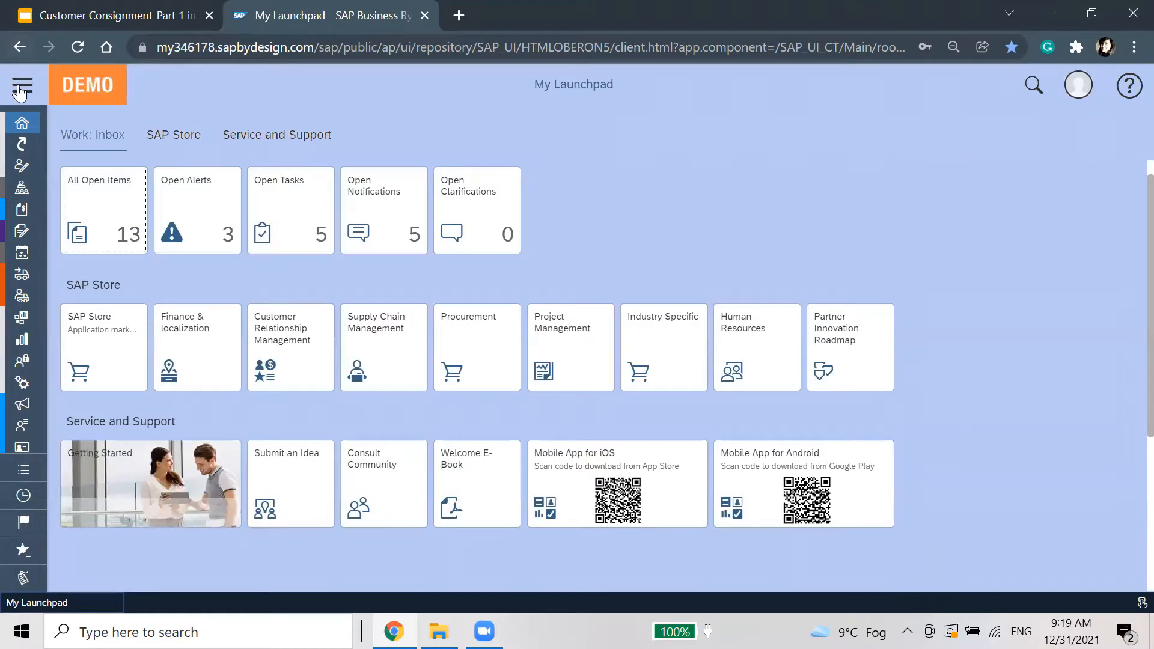
Find the Business Configuration work center by searching for "business confi" and open its Implementation Projects view.
click(23, 84)
click(90, 544)
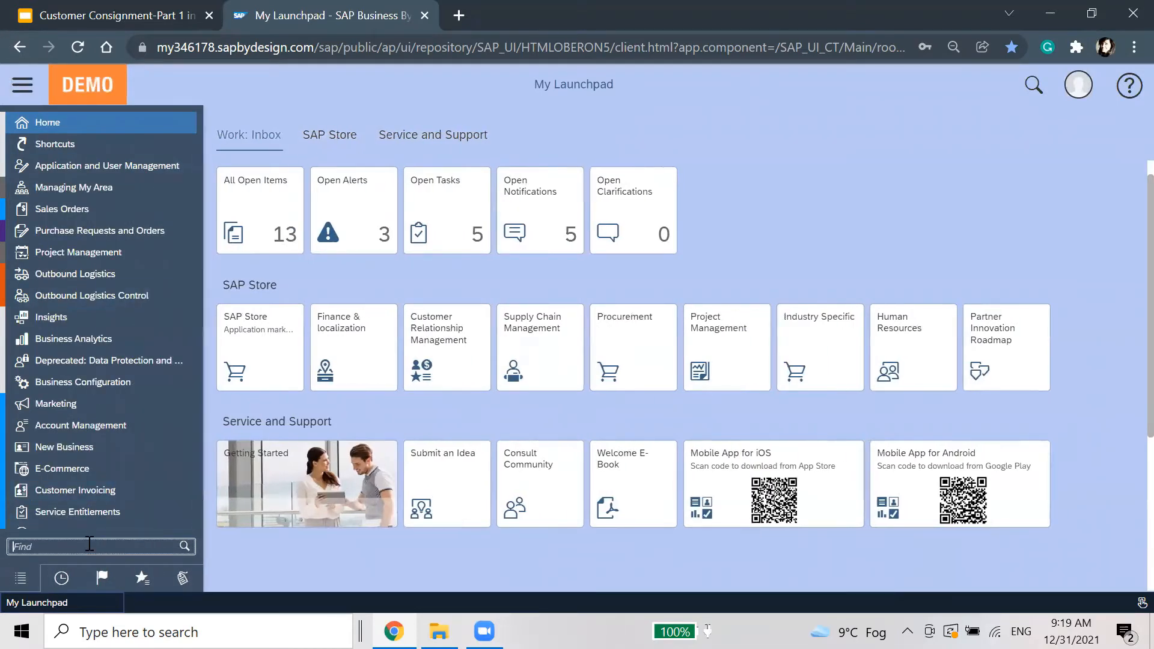
text(busines)
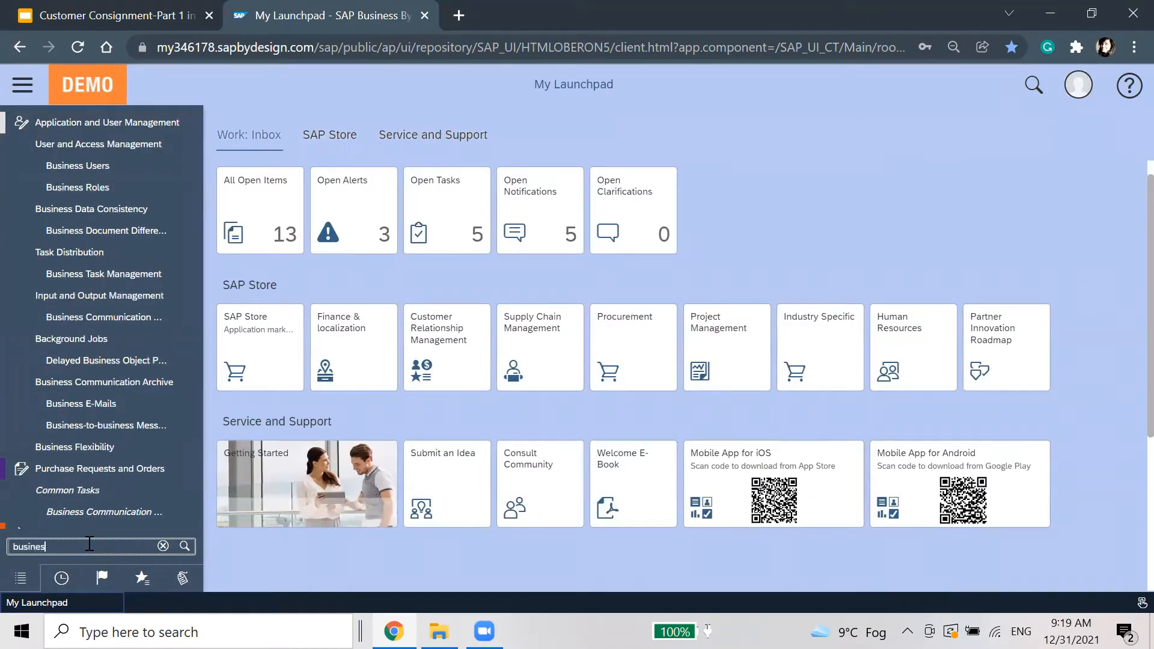
text(s confi)
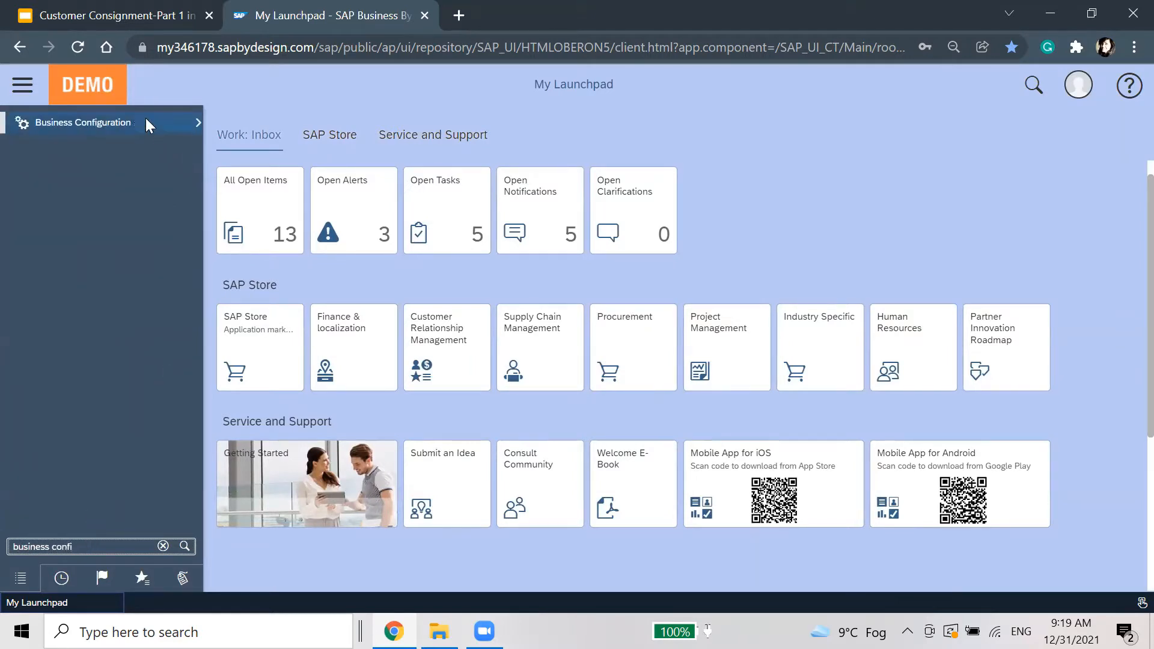
mouse_move(145, 117)
click(246, 139)
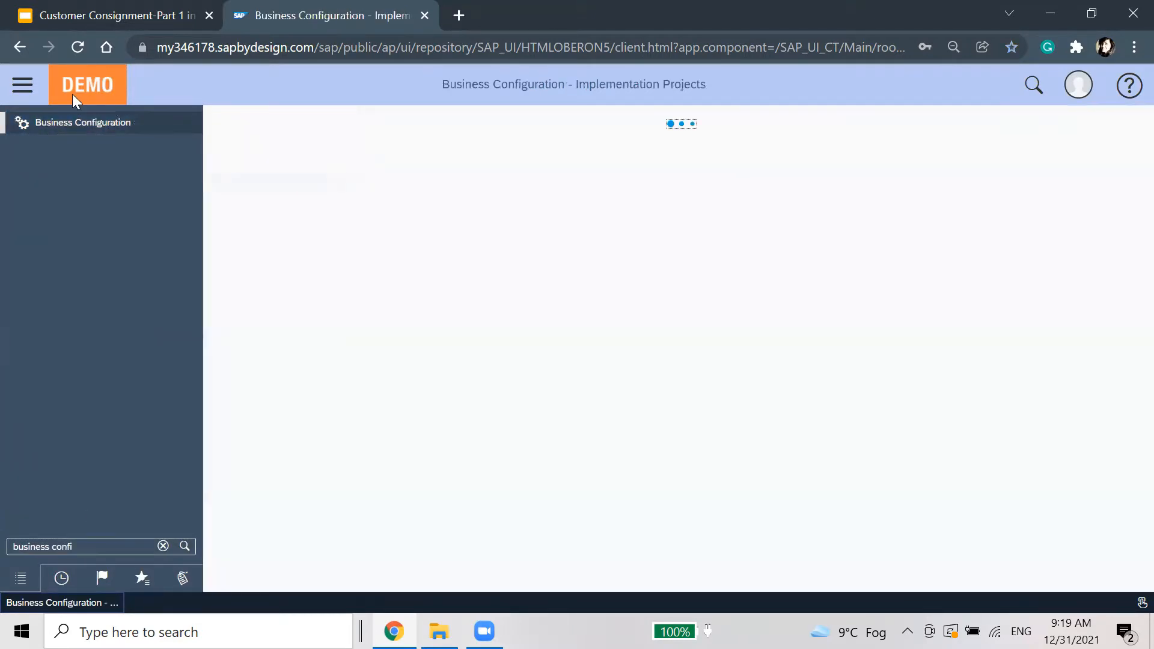
click(22, 85)
click(171, 222)
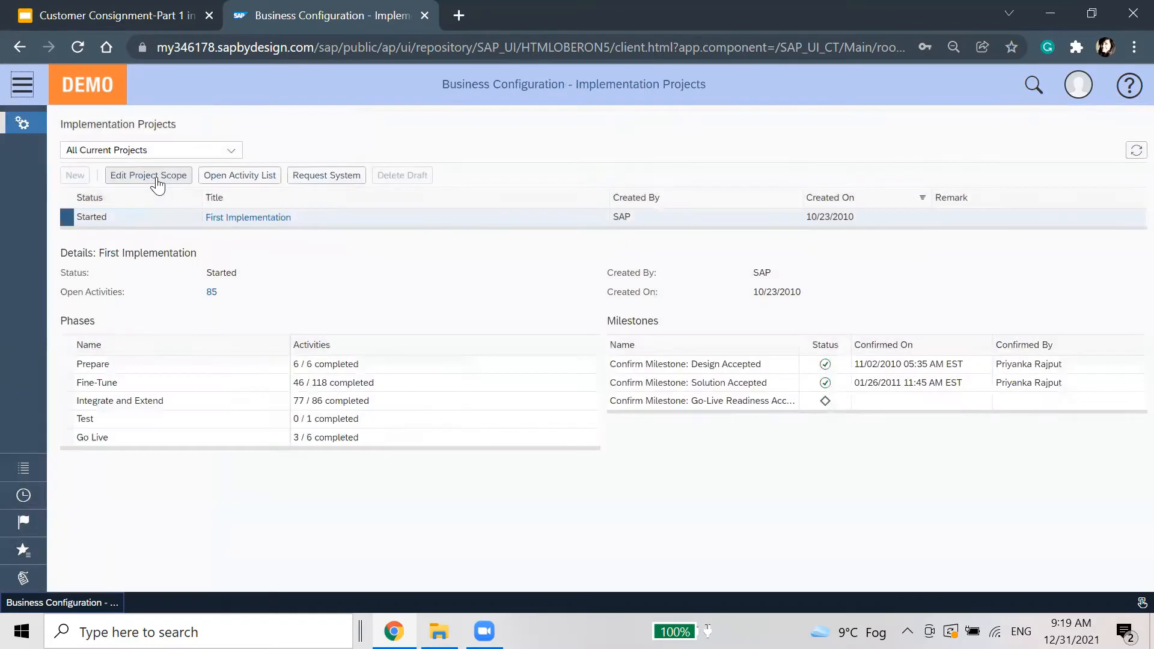
Start editing the project scope of First Implementation and advance to the Scoping stage.
click(157, 176)
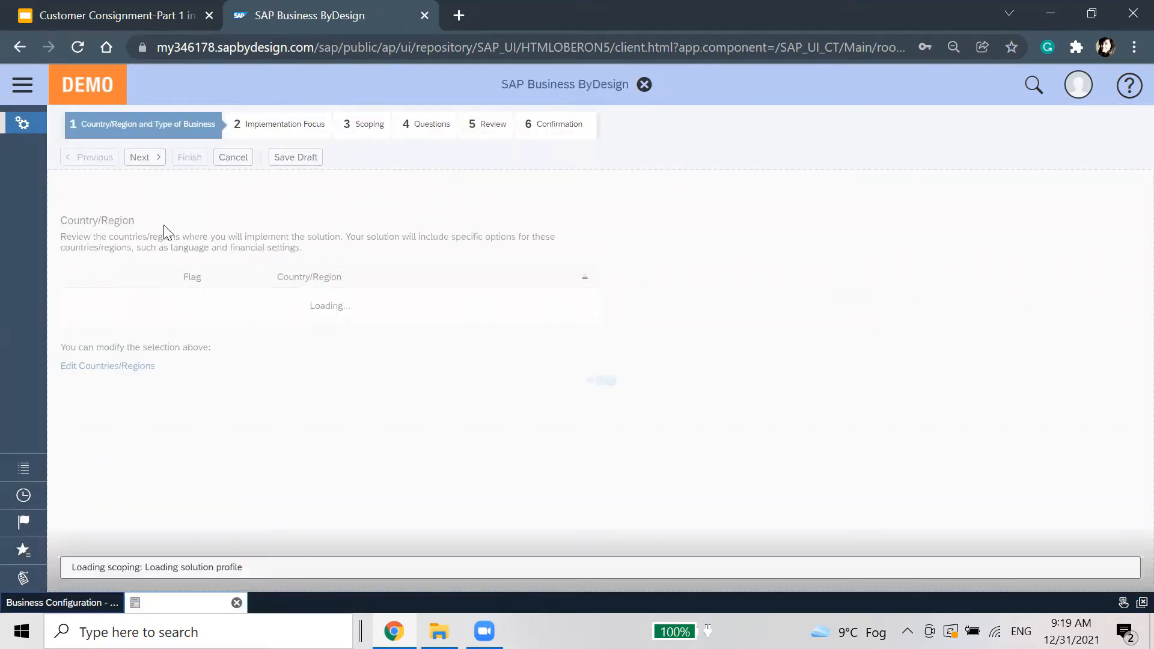
click(145, 159)
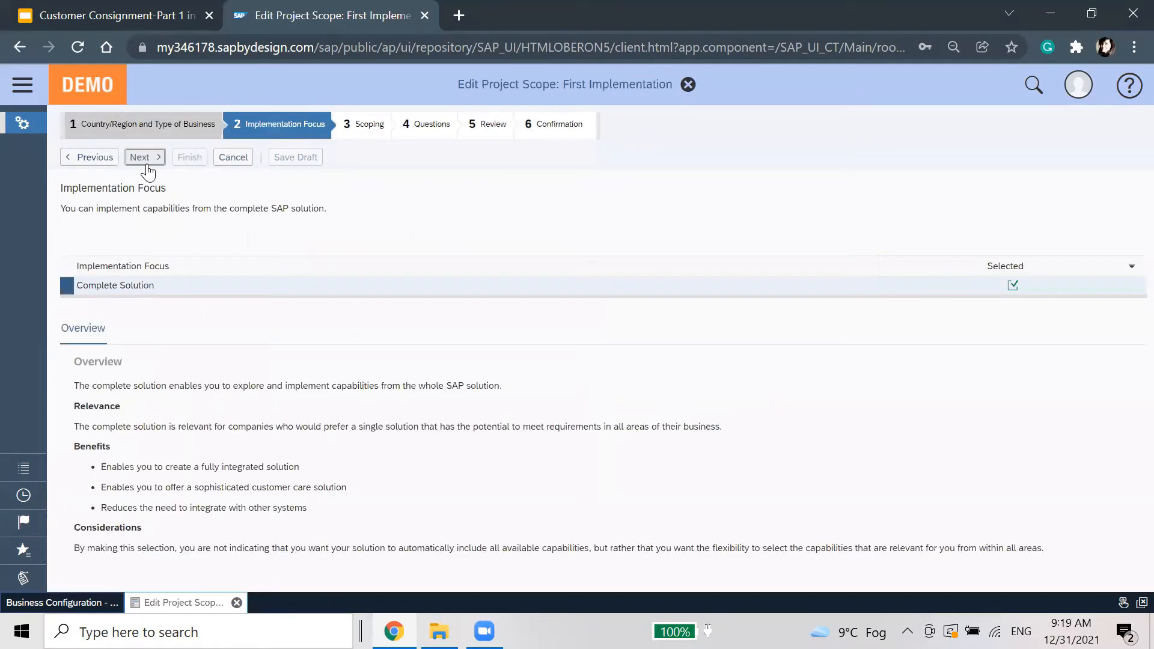
click(146, 161)
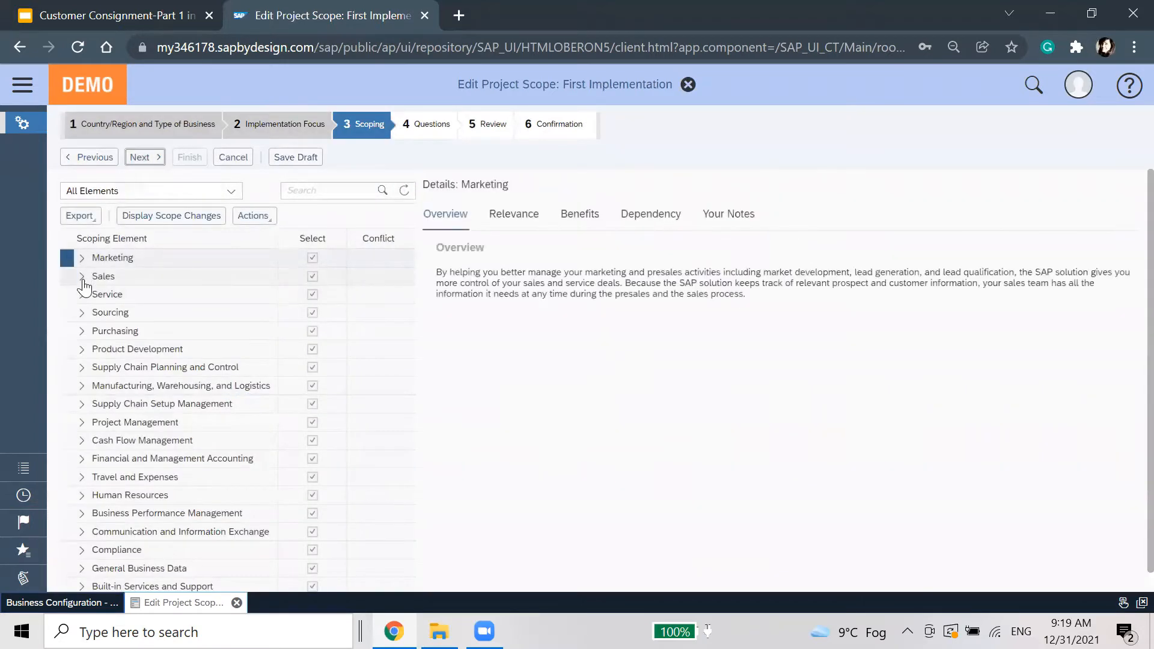
Expand Sales and Product and Service Portfolio for Sales, and review the overview and selection of Sell Consignment Products.
click(82, 276)
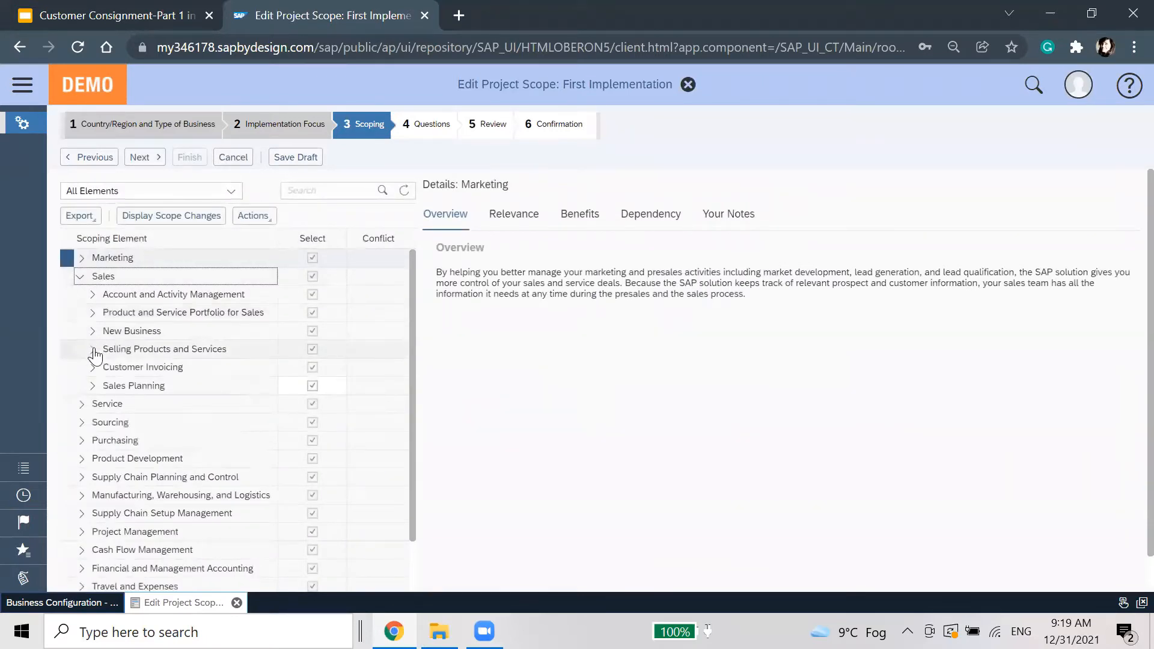
click(92, 313)
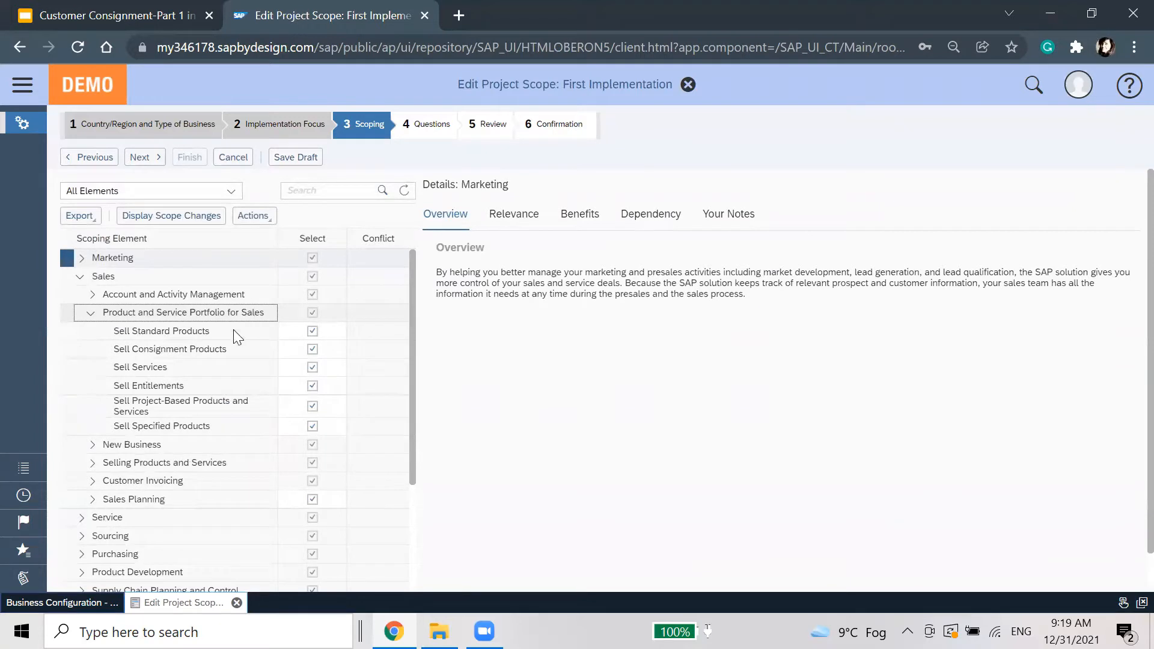
click(223, 341)
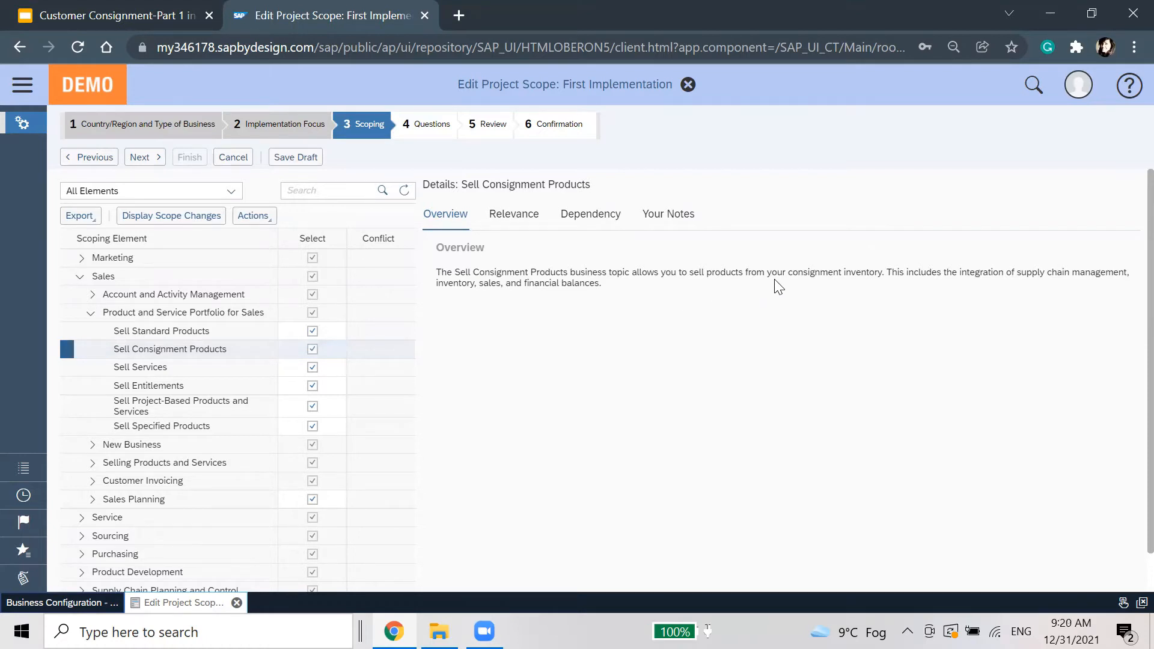
double_click(854, 273)
click(916, 310)
Advance through the scoping questions to the Review stage, accepting SAP's preselected answers for unreviewed questions.
click(162, 155)
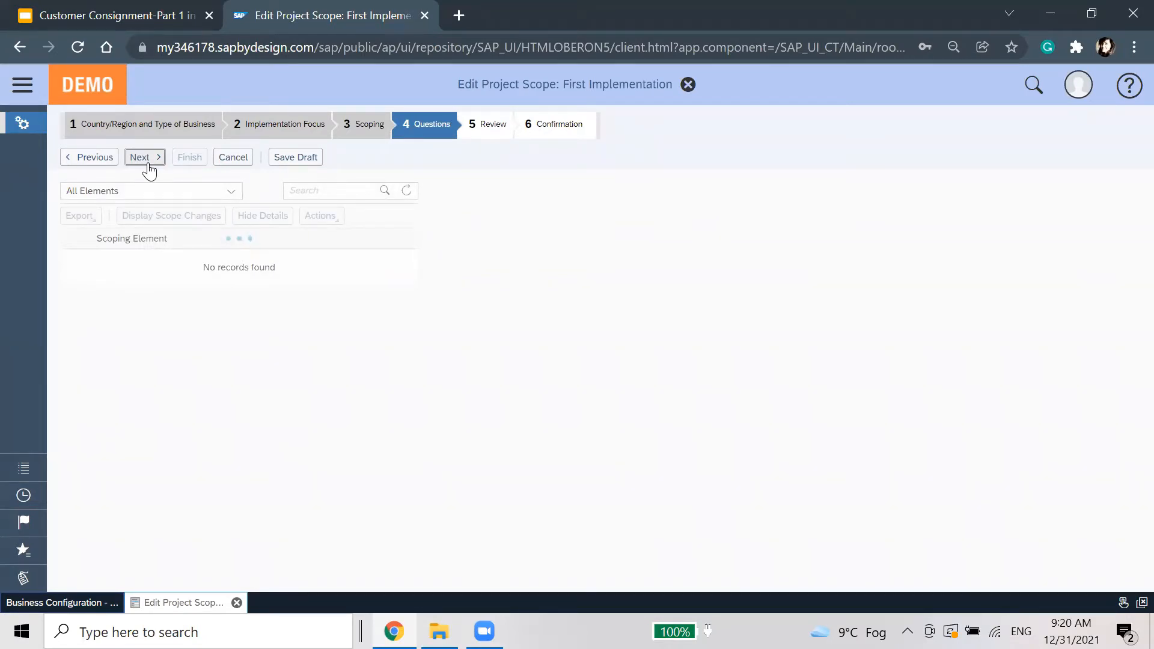
click(148, 164)
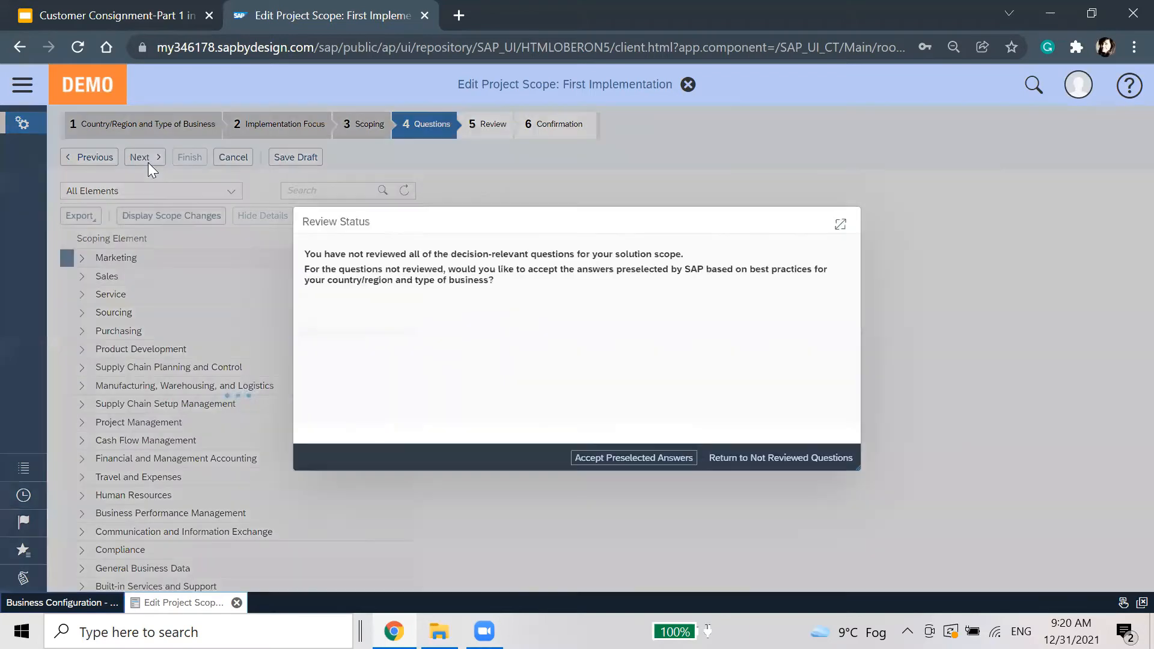
click(597, 452)
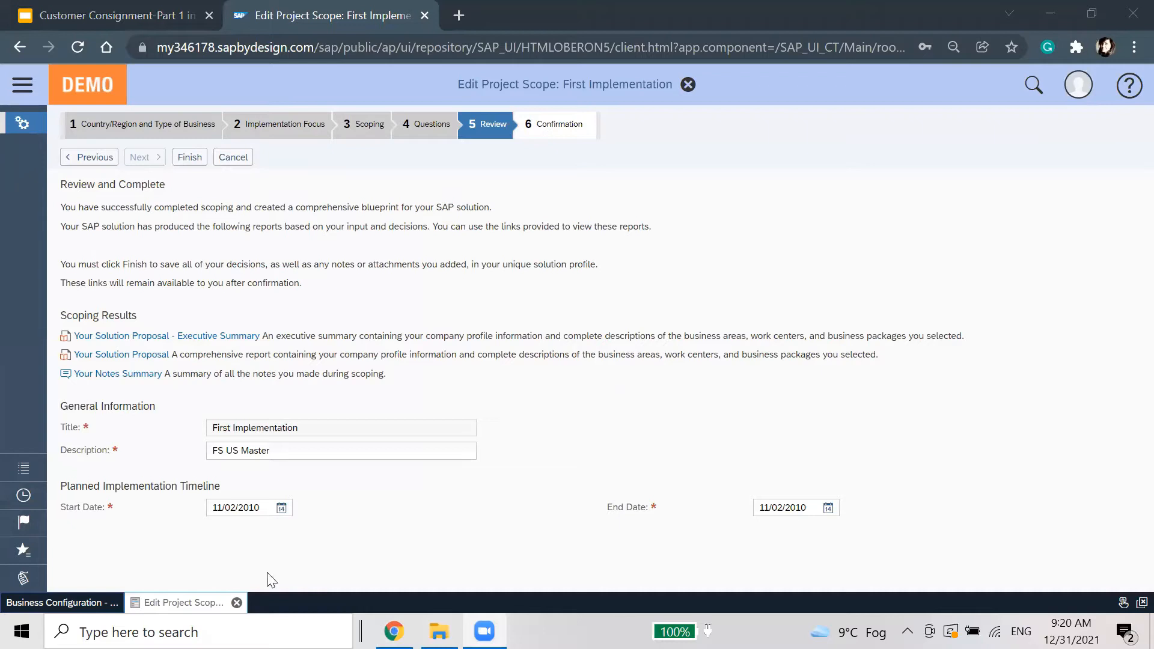
Finish the project scoping and close the Edit Project Scope guide.
click(1024, 280)
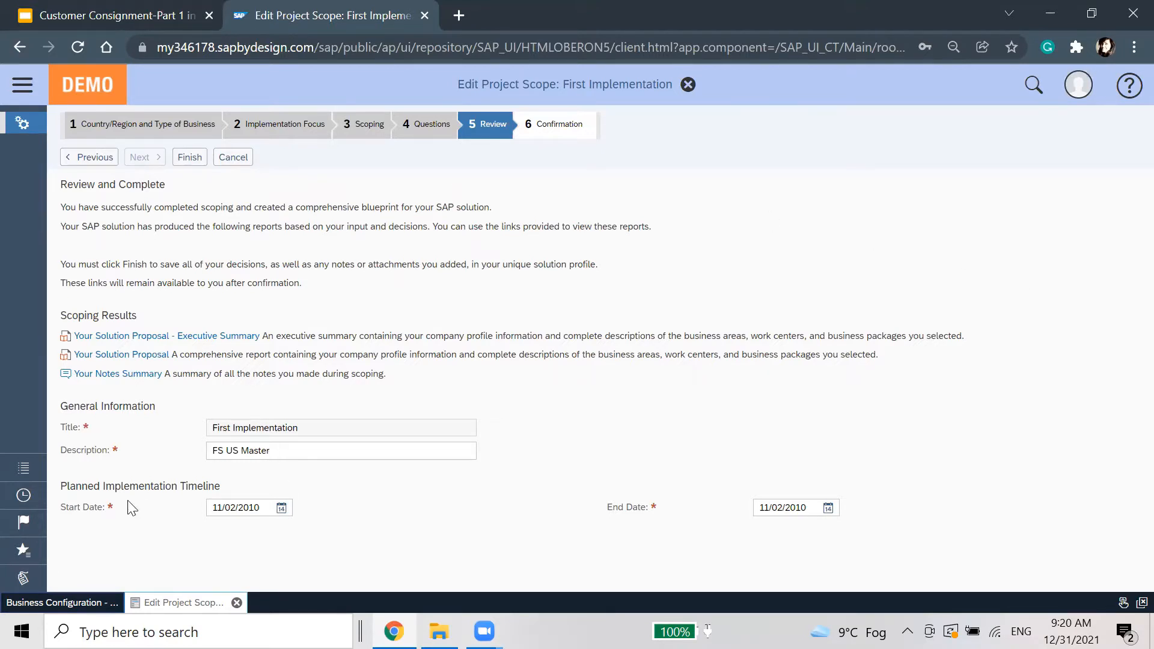
click(190, 157)
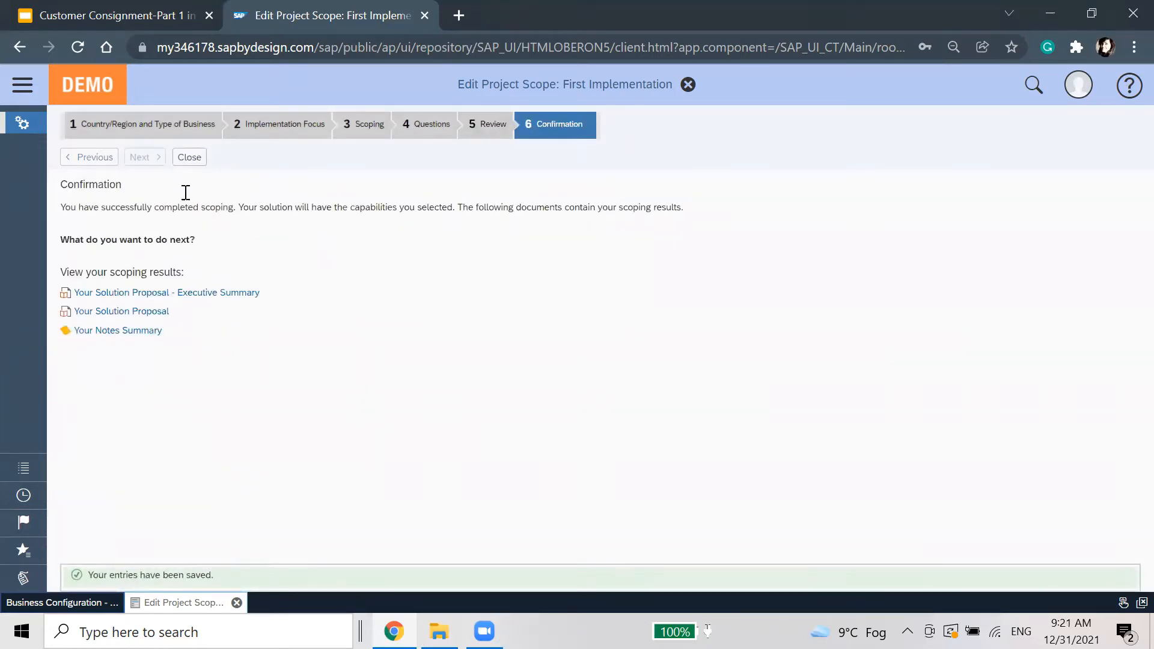
click(189, 157)
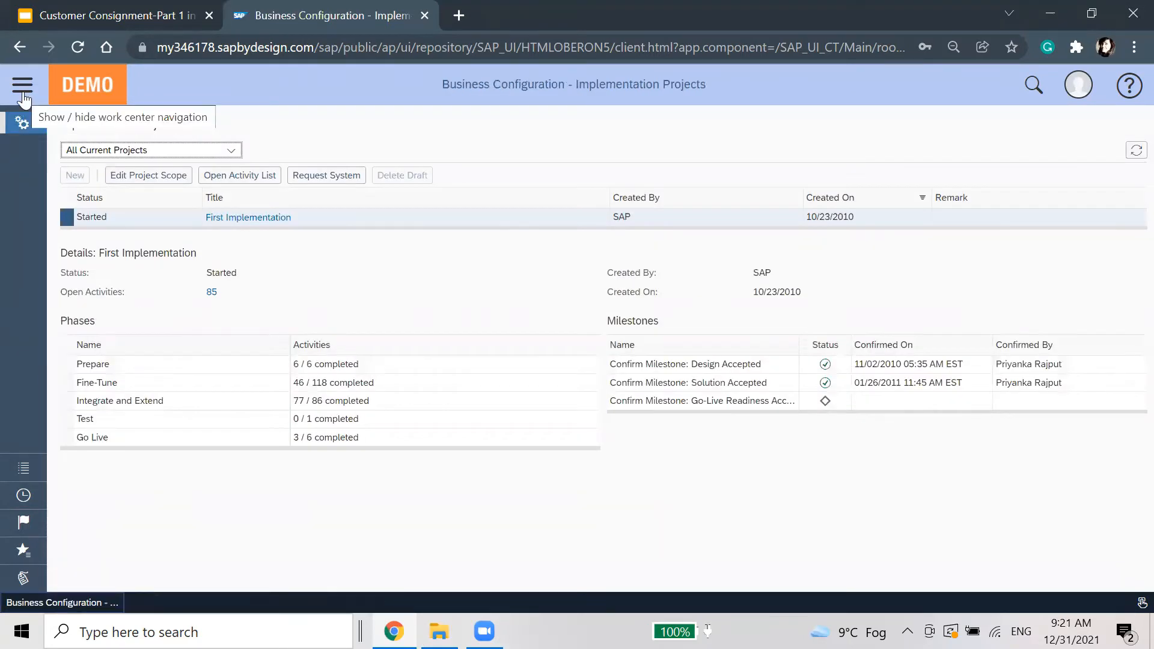
Find the Physical Inventory work center by searching for "physical i" and review its views and common tasks.
click(22, 86)
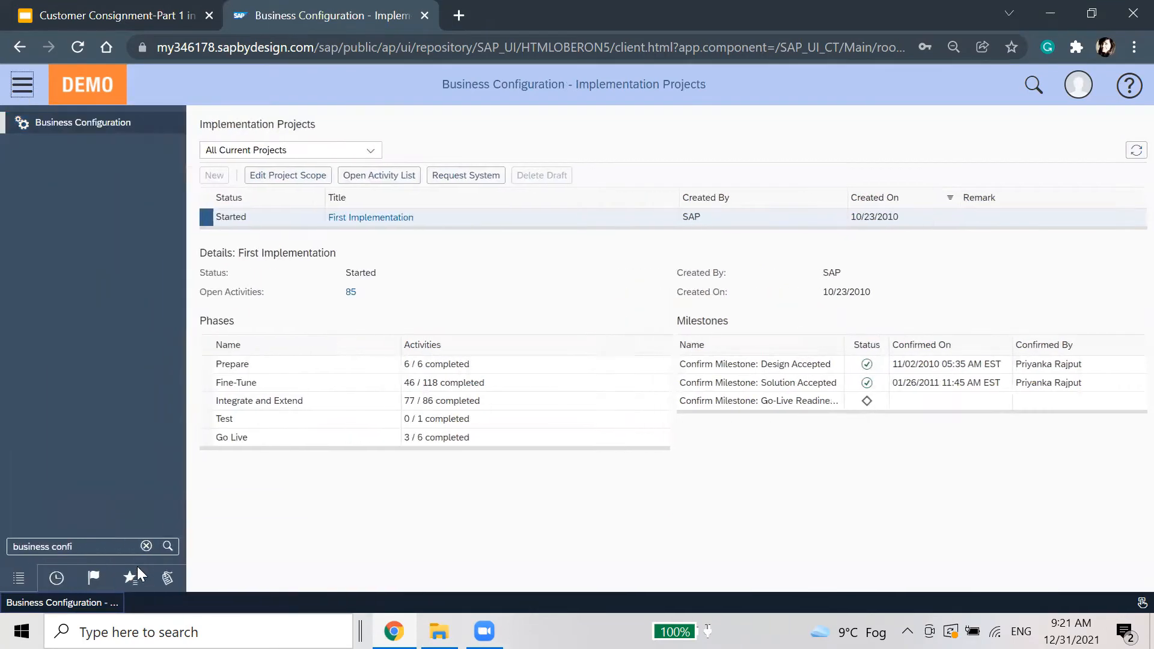
click(101, 541)
text(physical i)
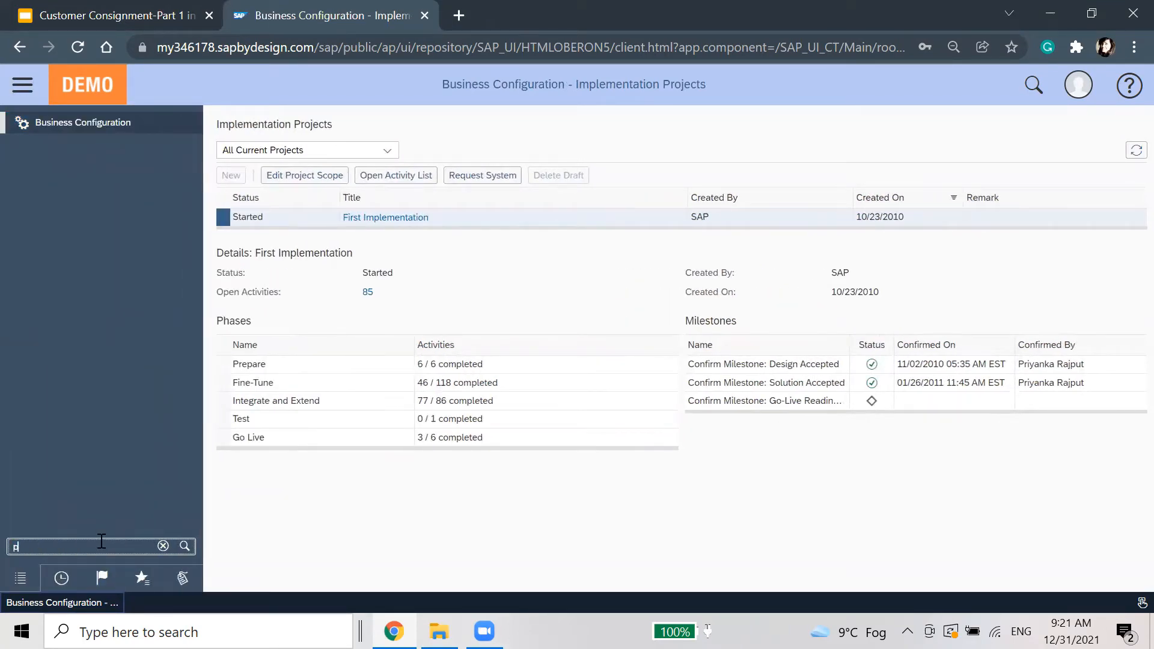
text(nd)
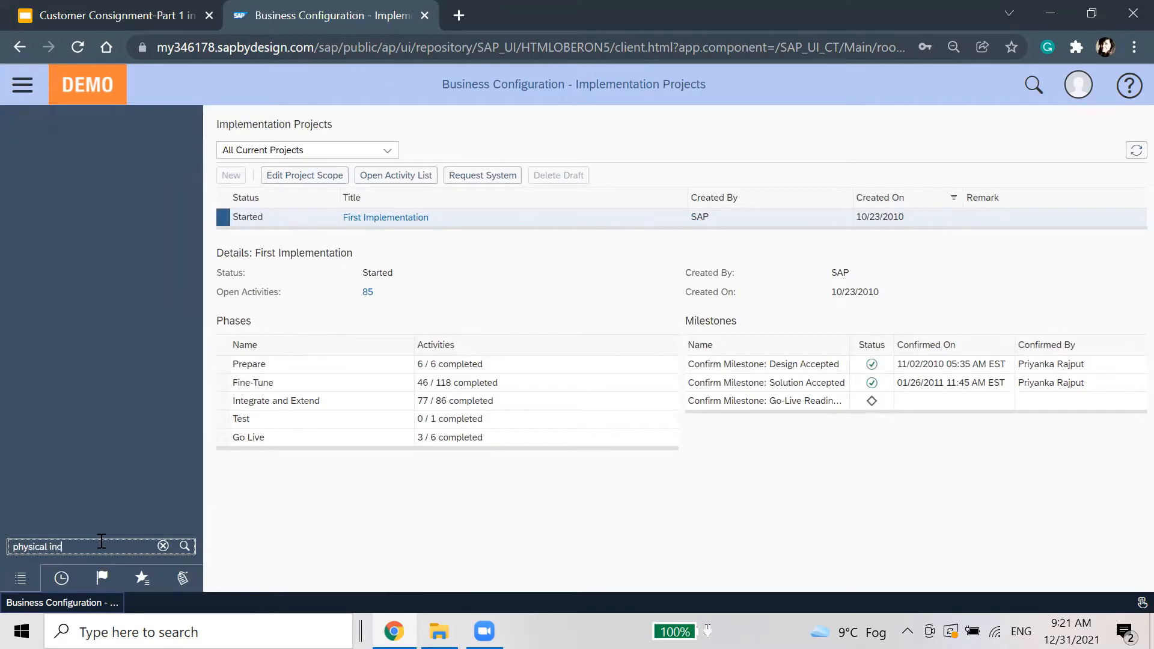
key(BackSpace)
key(BackSpace)
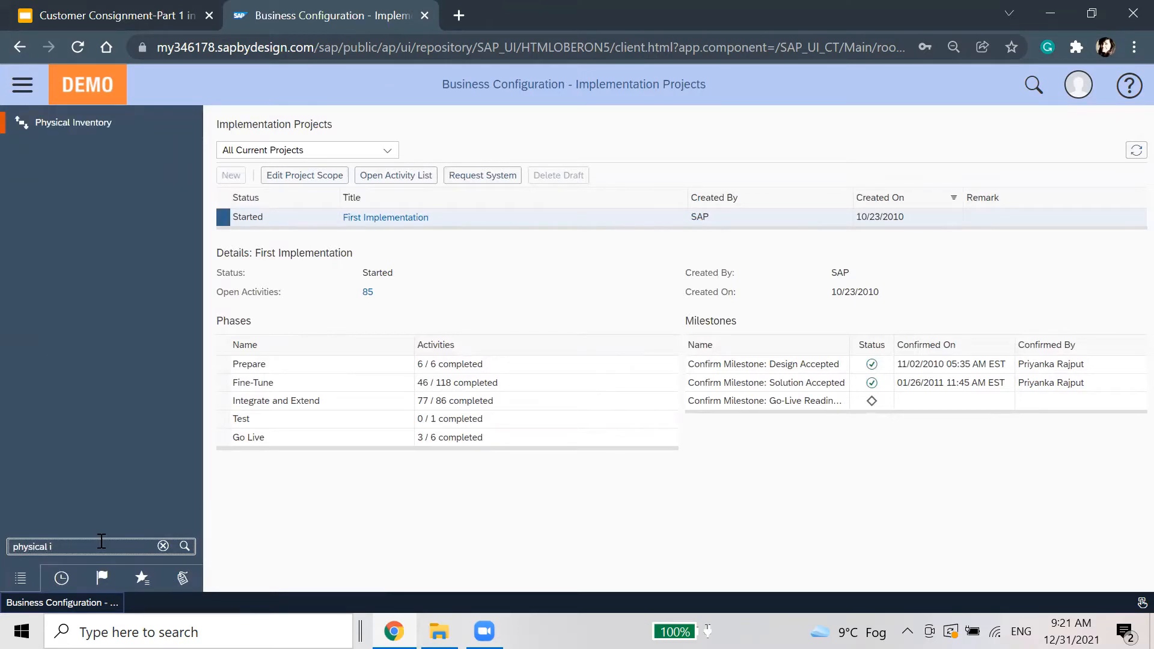
click(126, 128)
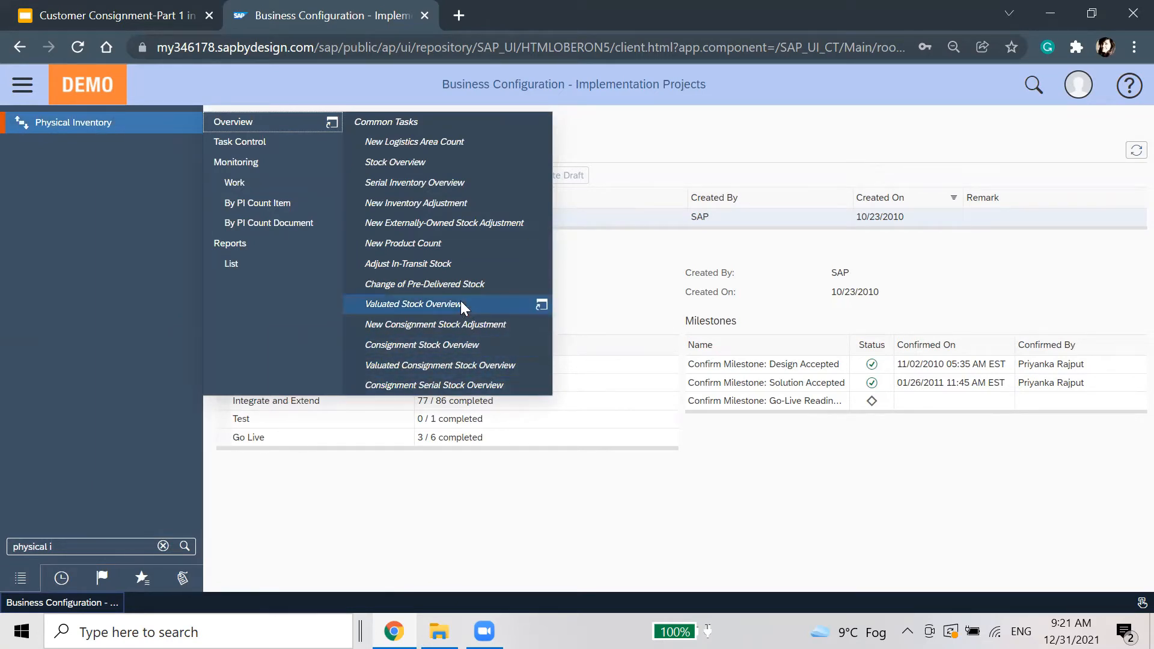
click(22, 84)
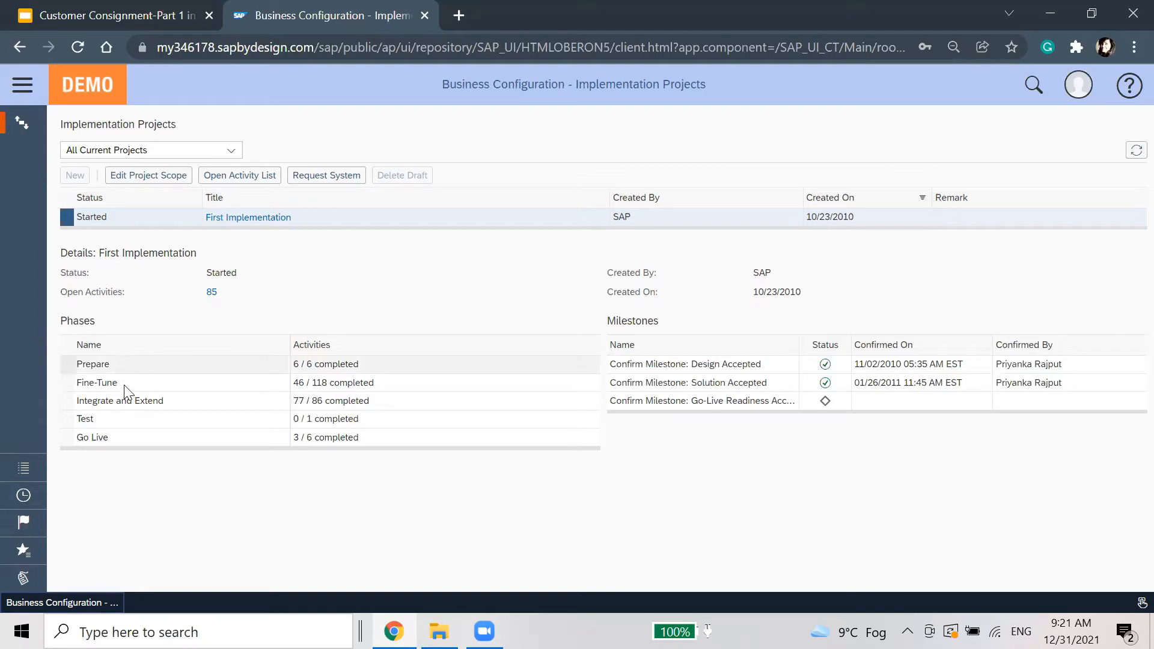
Find the Product Data work center by searching for "product data" and open its Materials view.
click(21, 87)
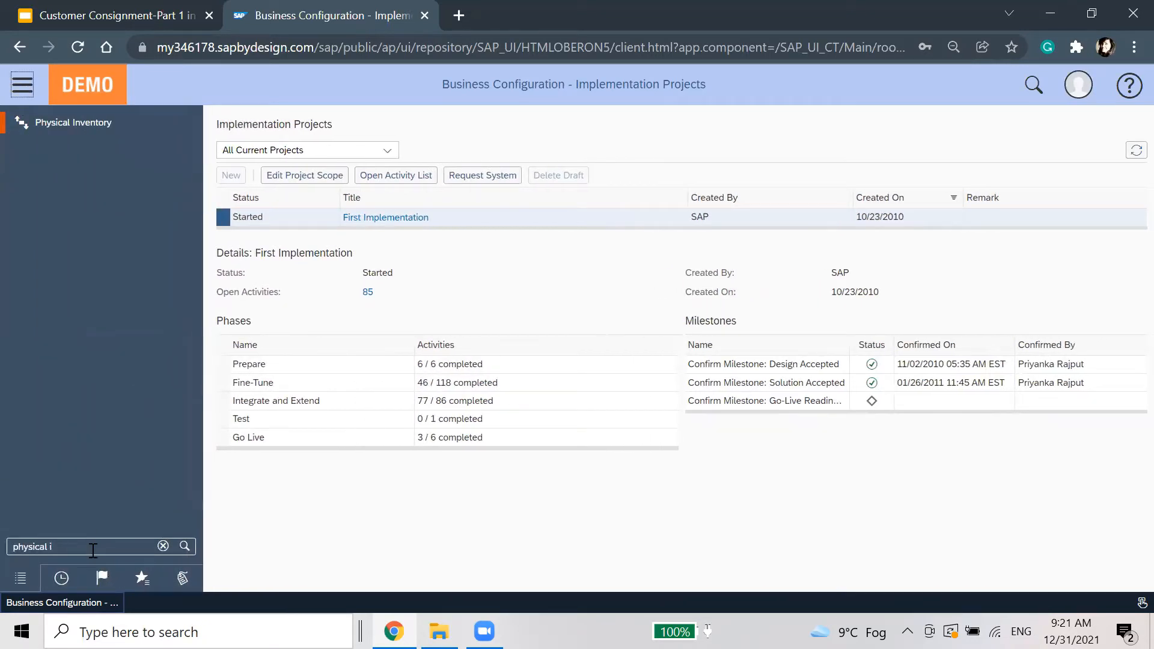
click(162, 547)
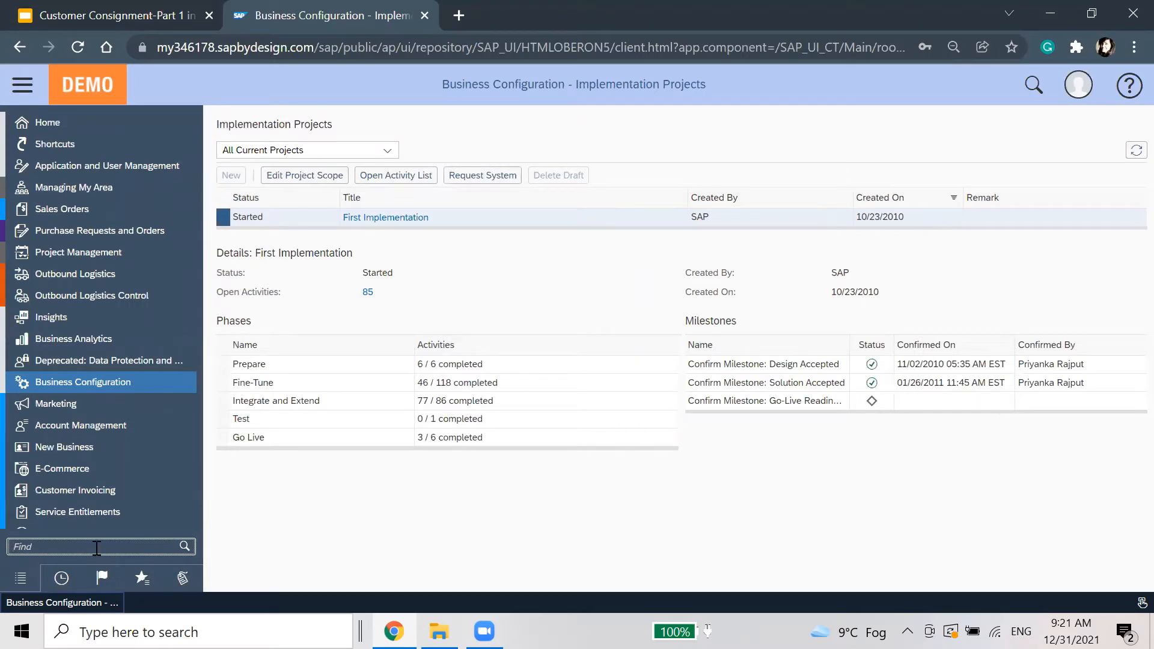
text(produc)
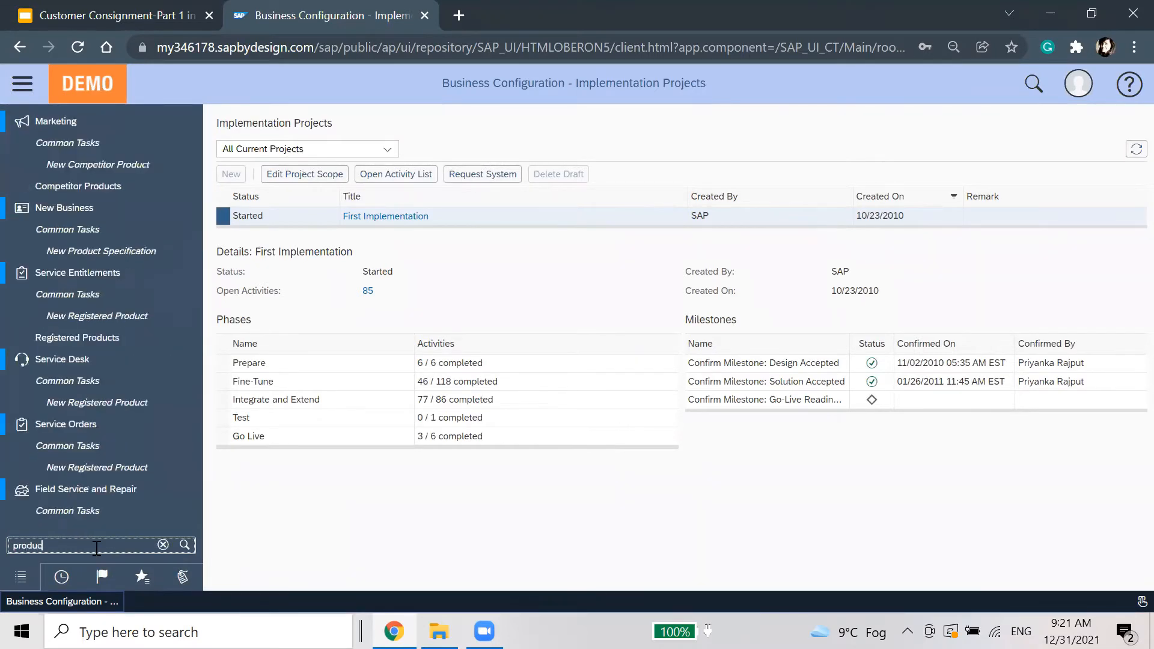
text(t data)
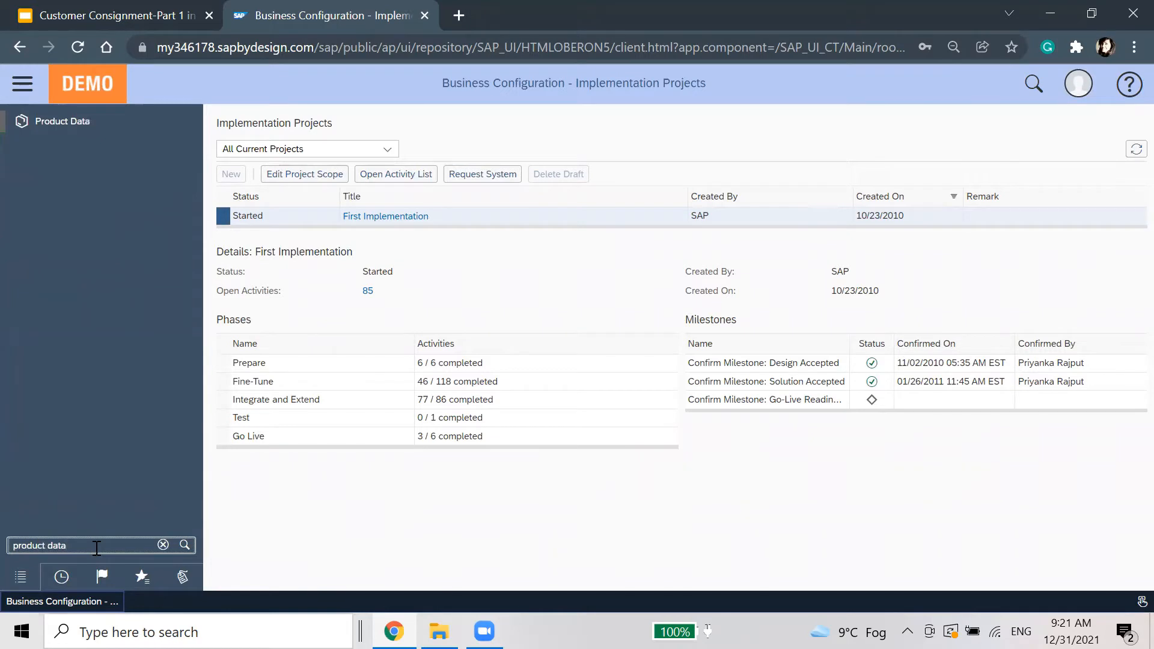
mouse_move(151, 127)
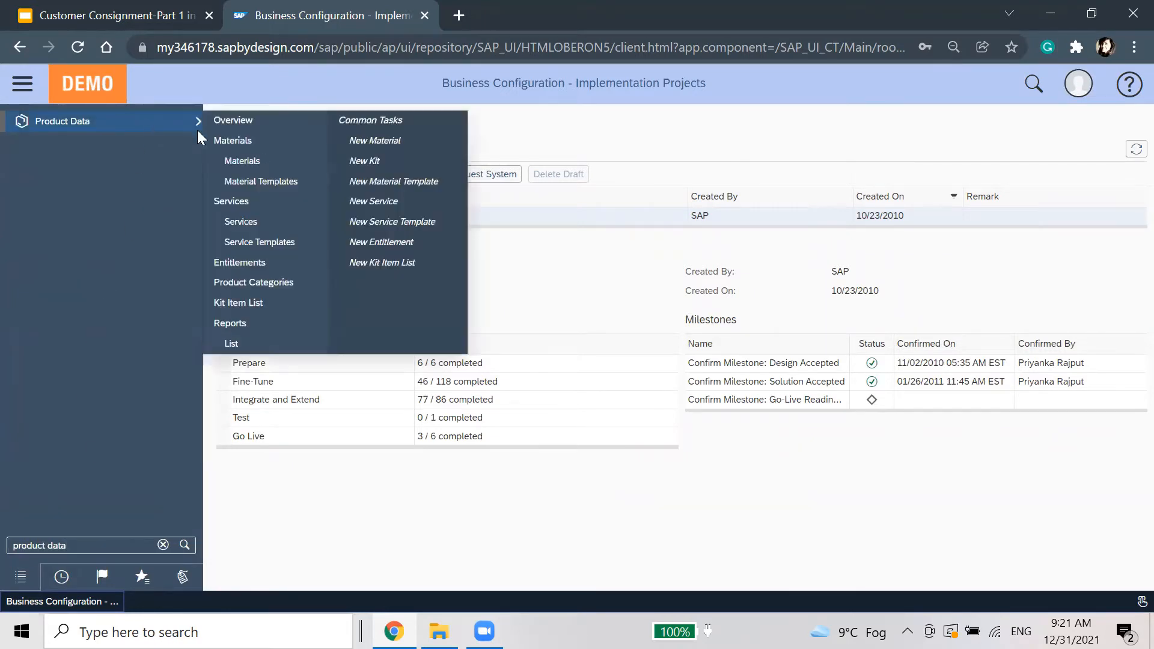
click(271, 160)
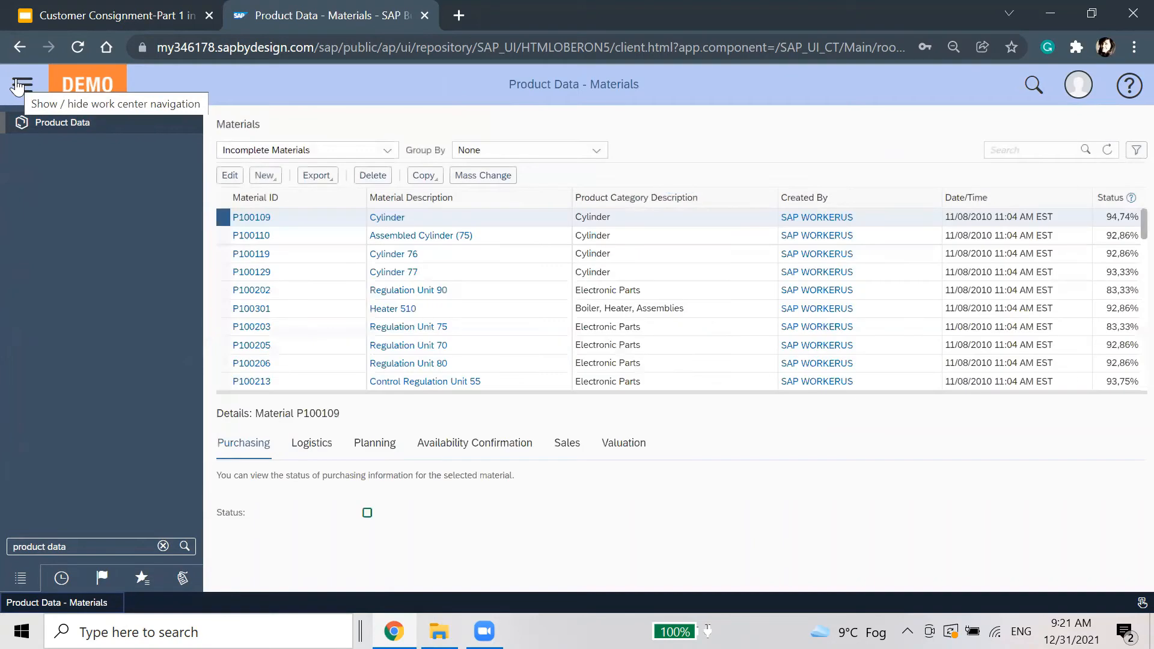
click(18, 87)
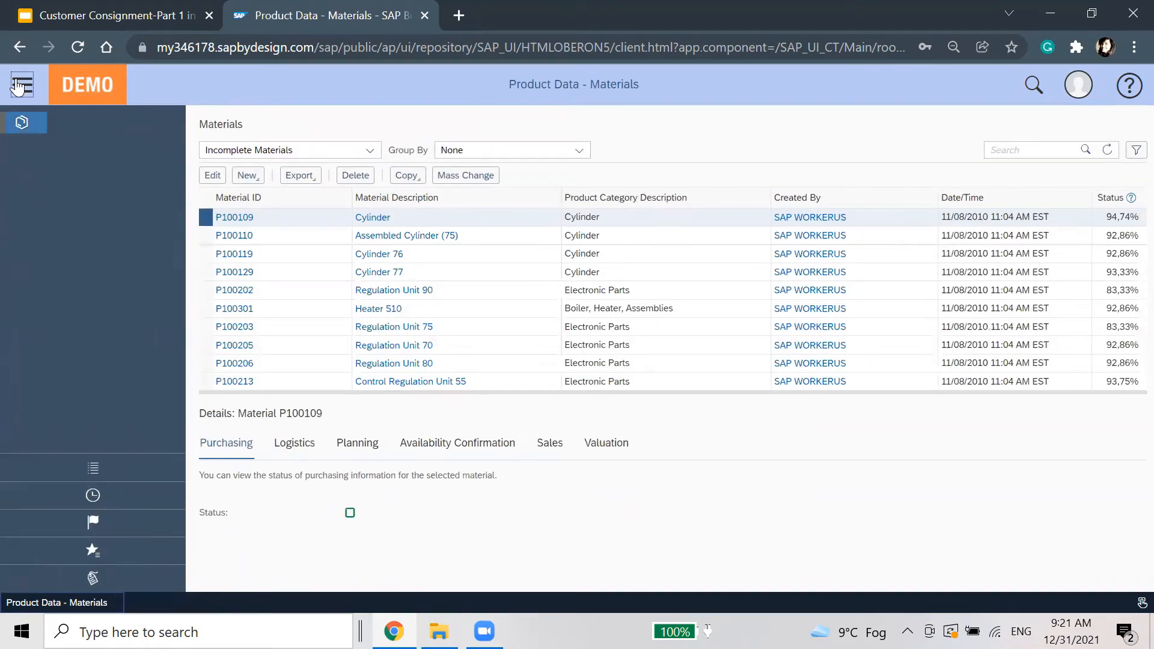
Search the materials list for p100001*.
click(998, 145)
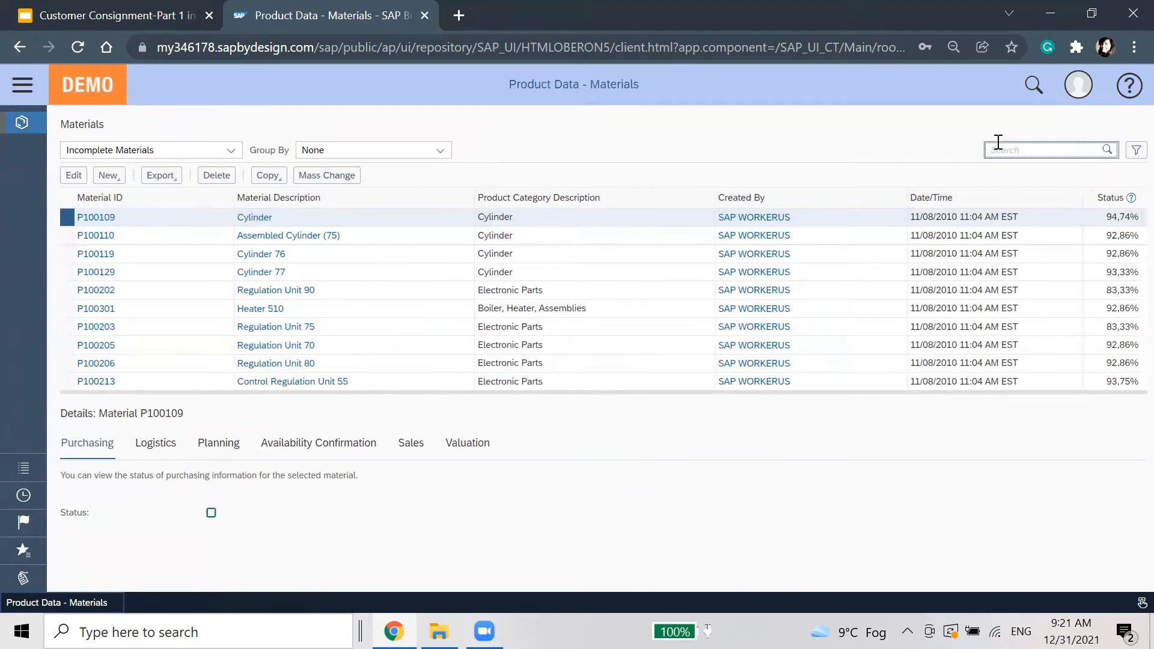
text(p)
text(100001*)
key(Return)
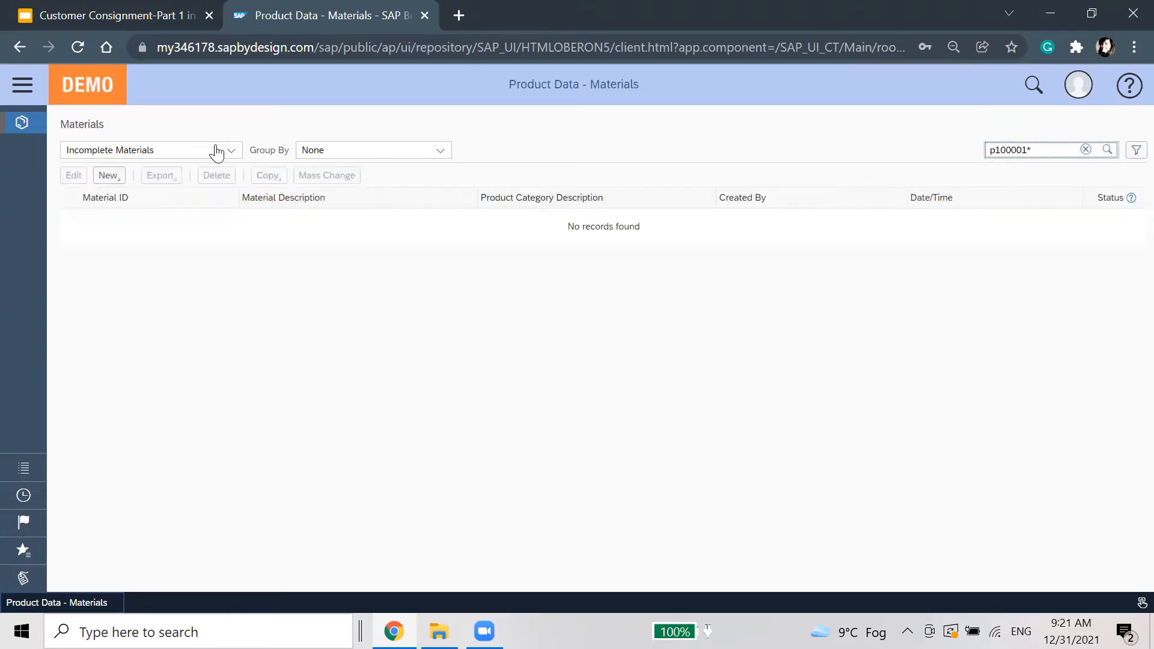
Switch the list to All Materials, rerun the p100001* search and open the matching material for editing.
click(207, 154)
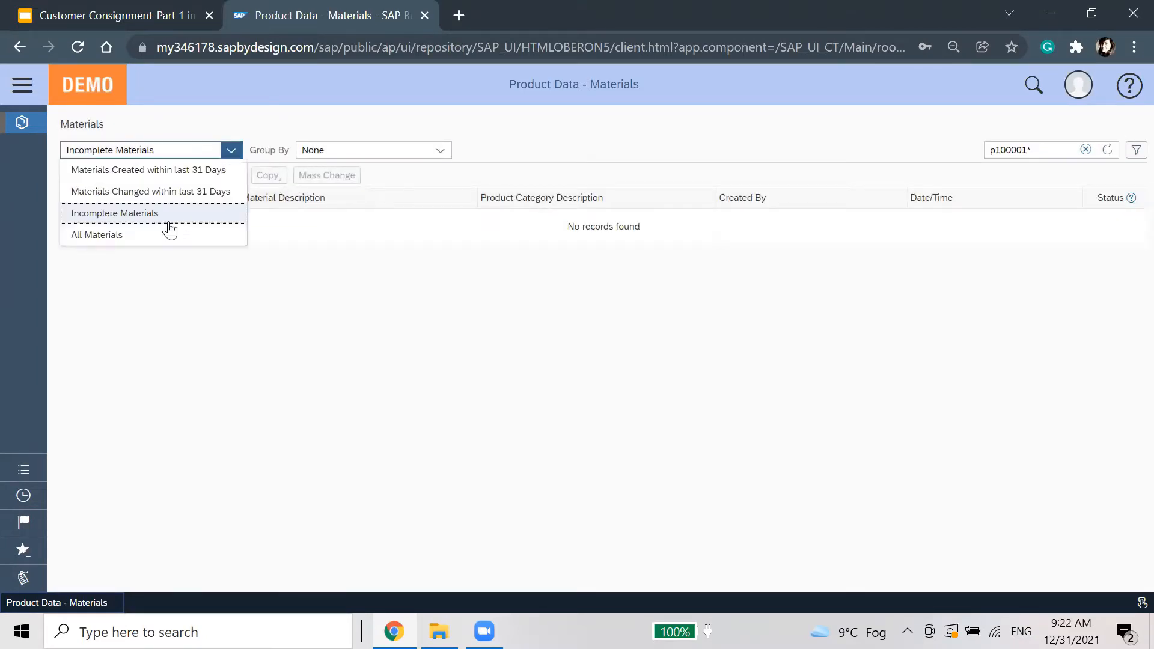
click(150, 235)
click(1041, 145)
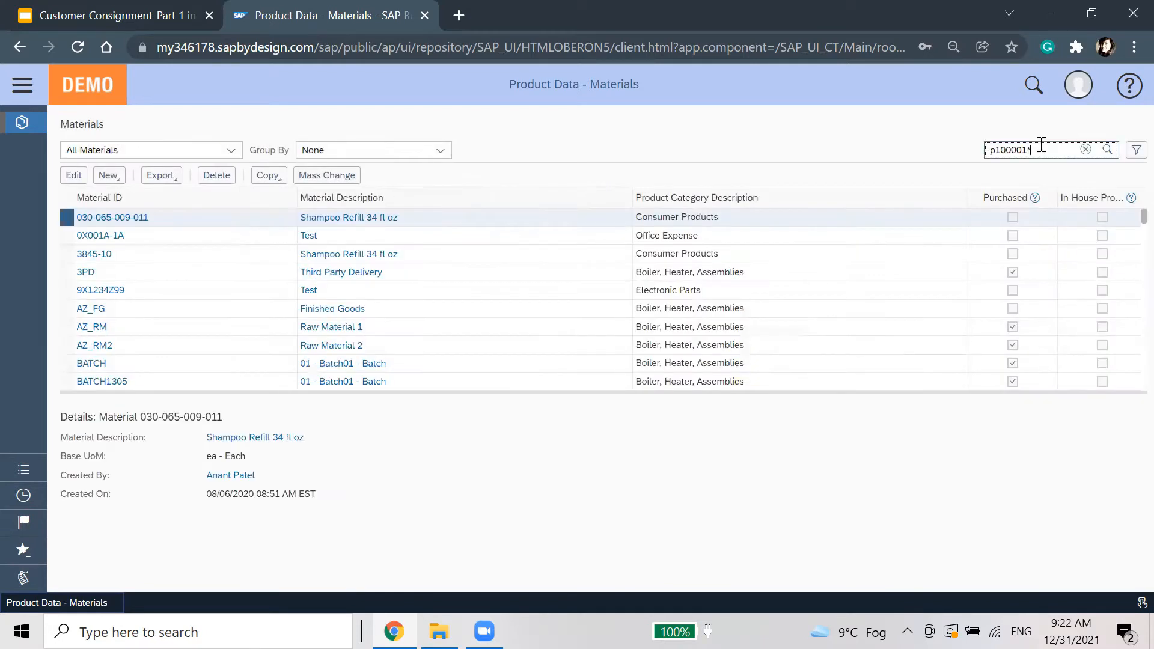
key(Return)
click(74, 175)
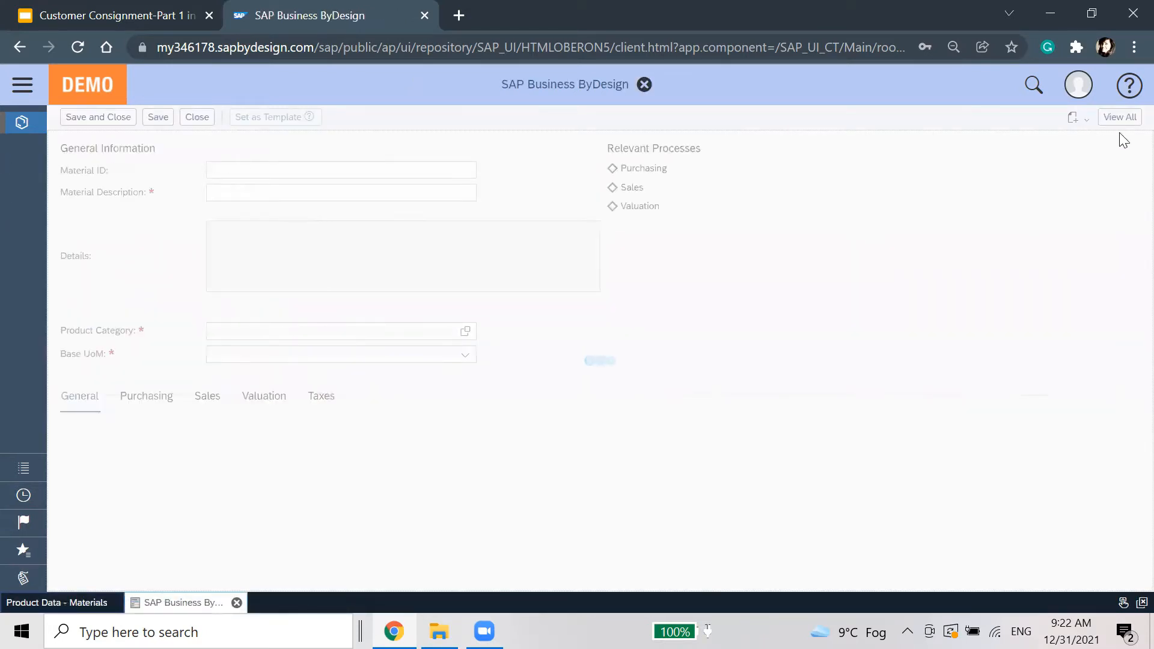
Show the material's full details and review its Sales distribution chains and Valuation data.
click(1123, 139)
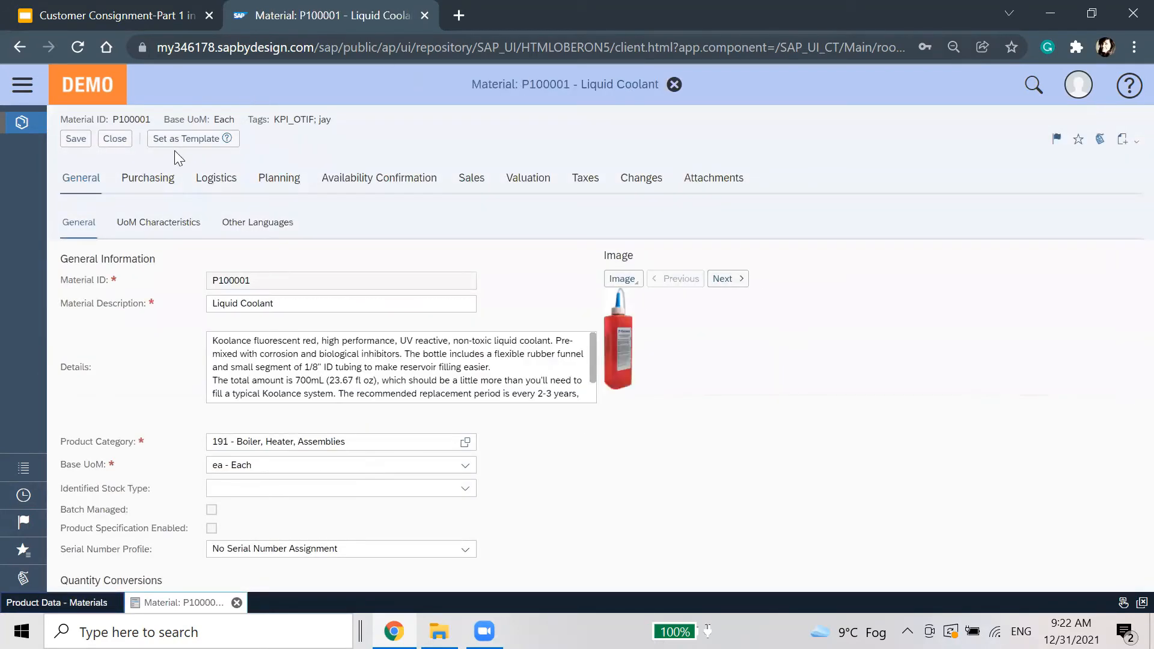
click(471, 178)
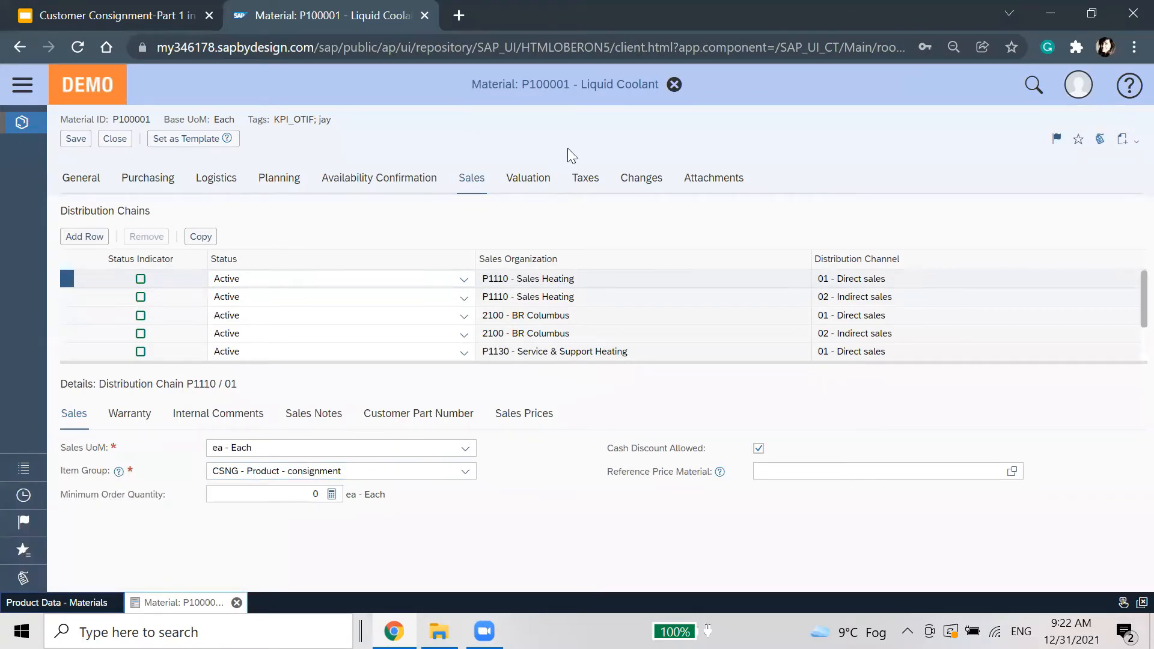
click(528, 178)
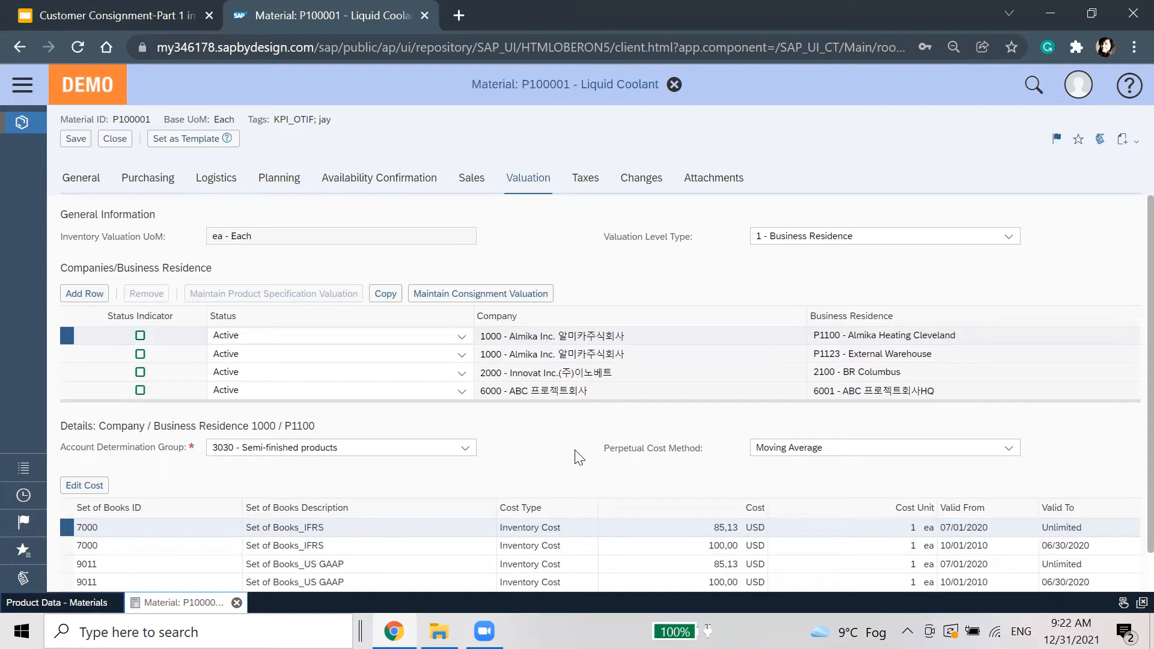
Open consignment valuation for company 1000 / P1100, pick Z002 - Consignment Stock as account determination group, and check the perpetual cost method options.
click(485, 296)
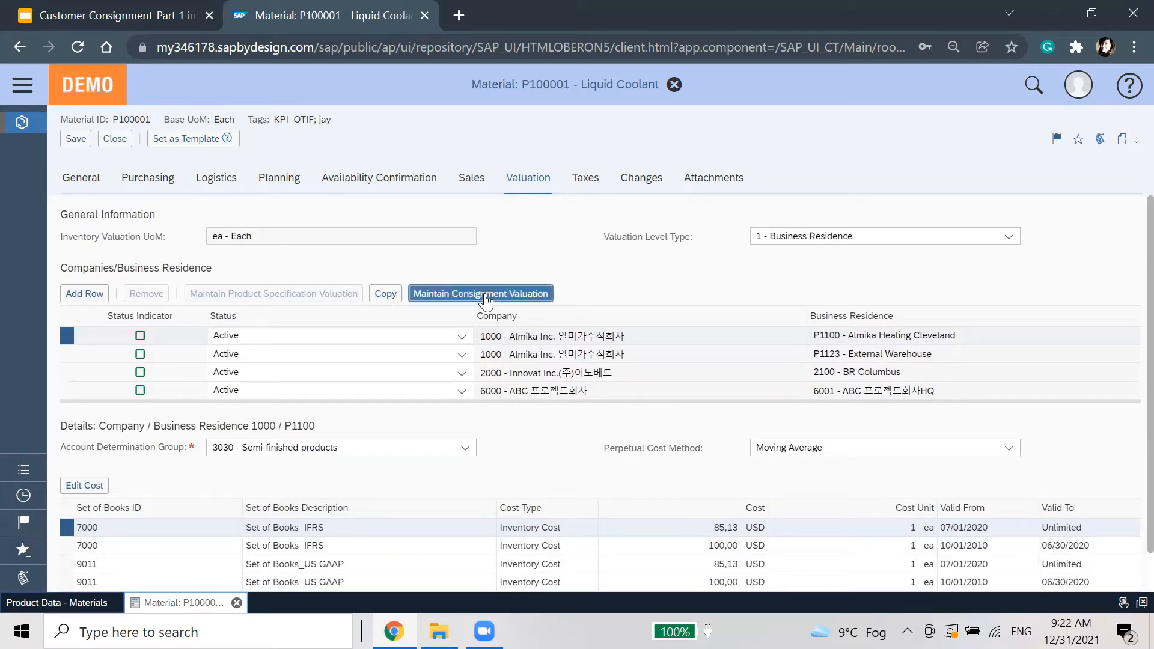
click(574, 370)
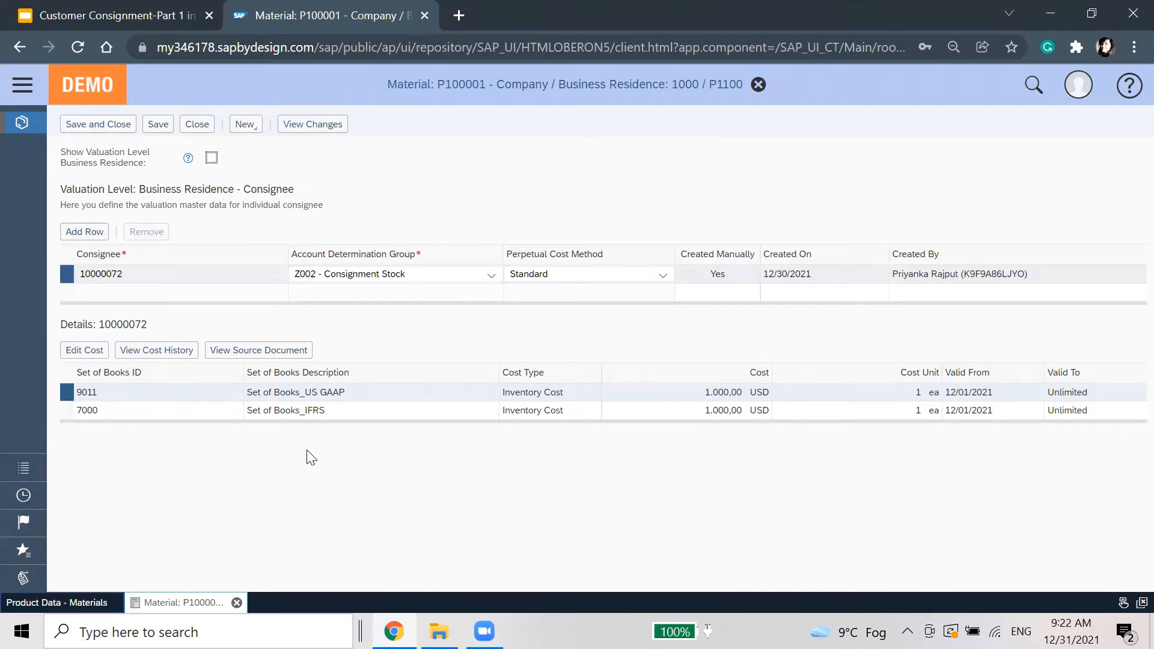
click(492, 275)
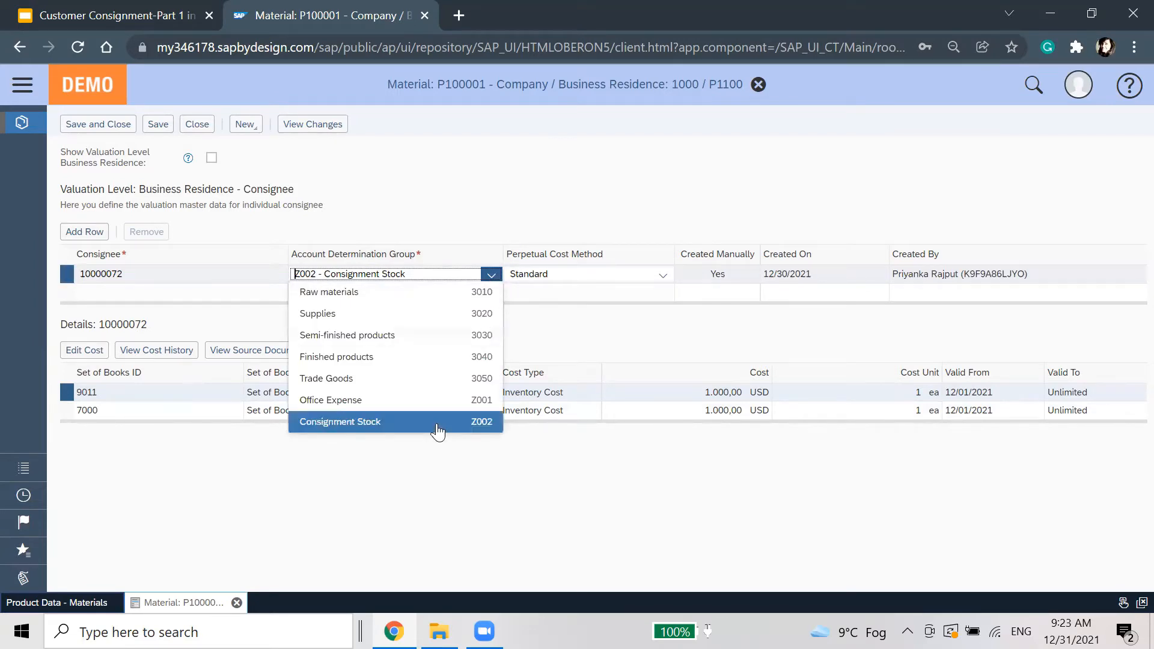
click(437, 423)
click(647, 272)
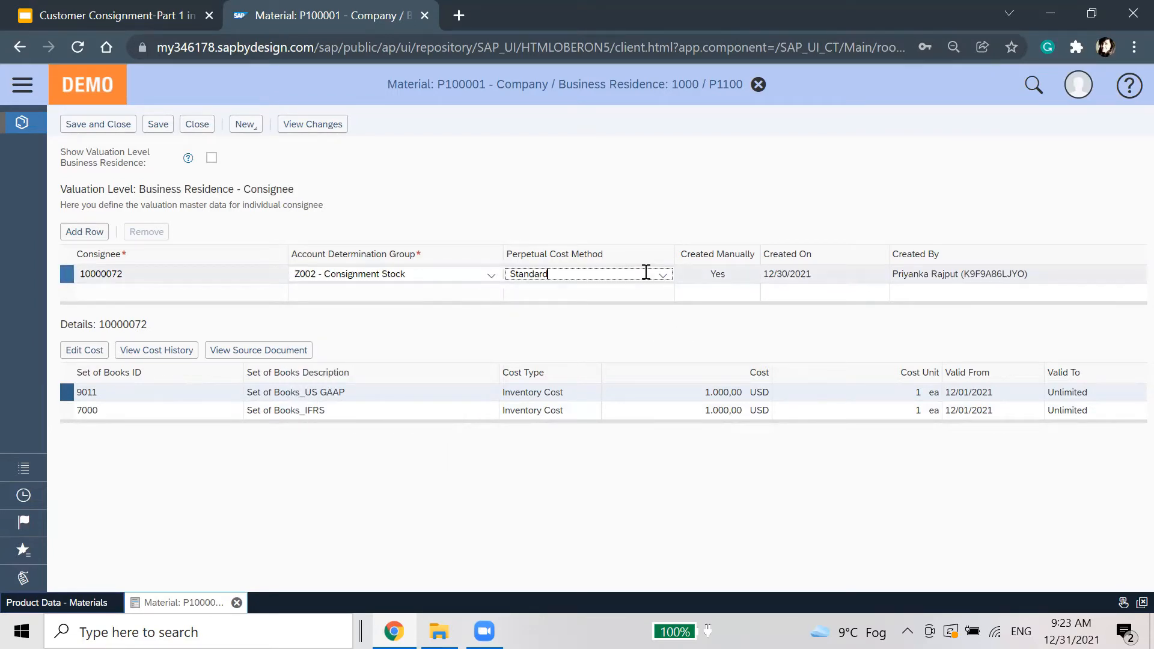
click(662, 276)
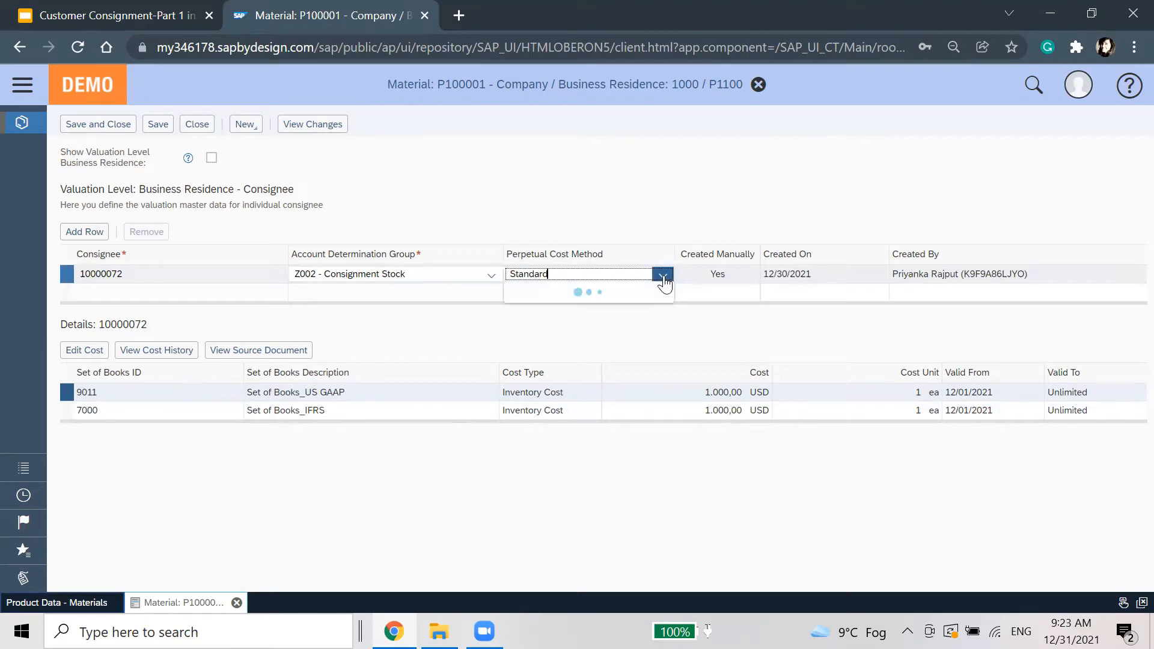
click(629, 524)
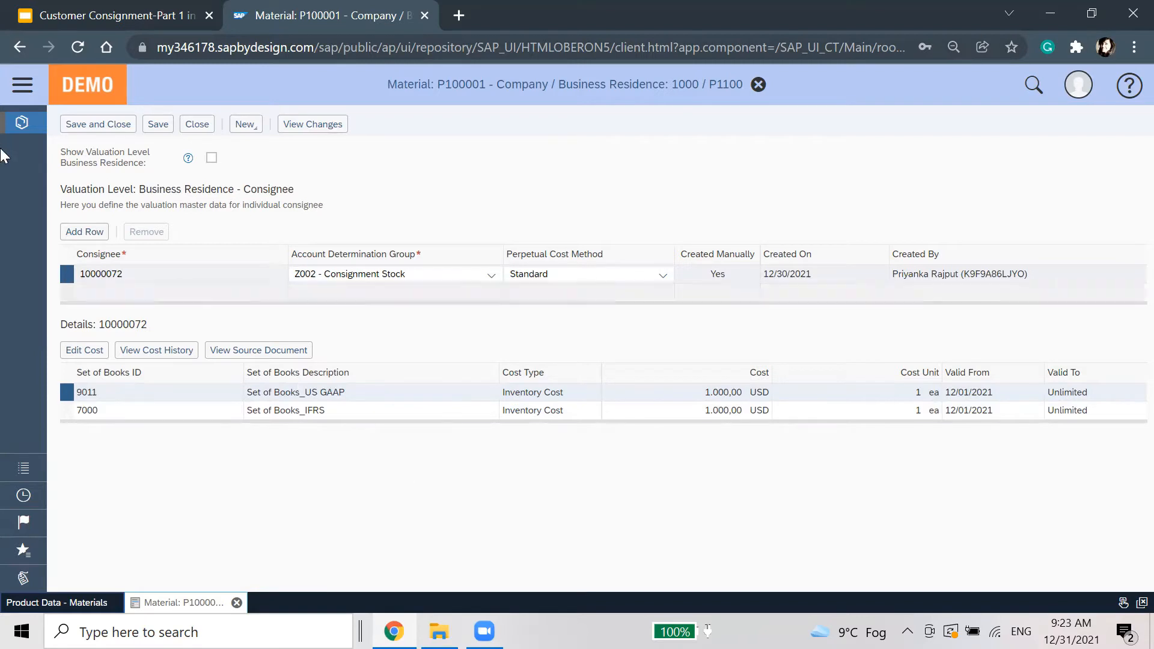
Find the Sales Orders view by searching for "sales order" and start a new sales order.
click(17, 89)
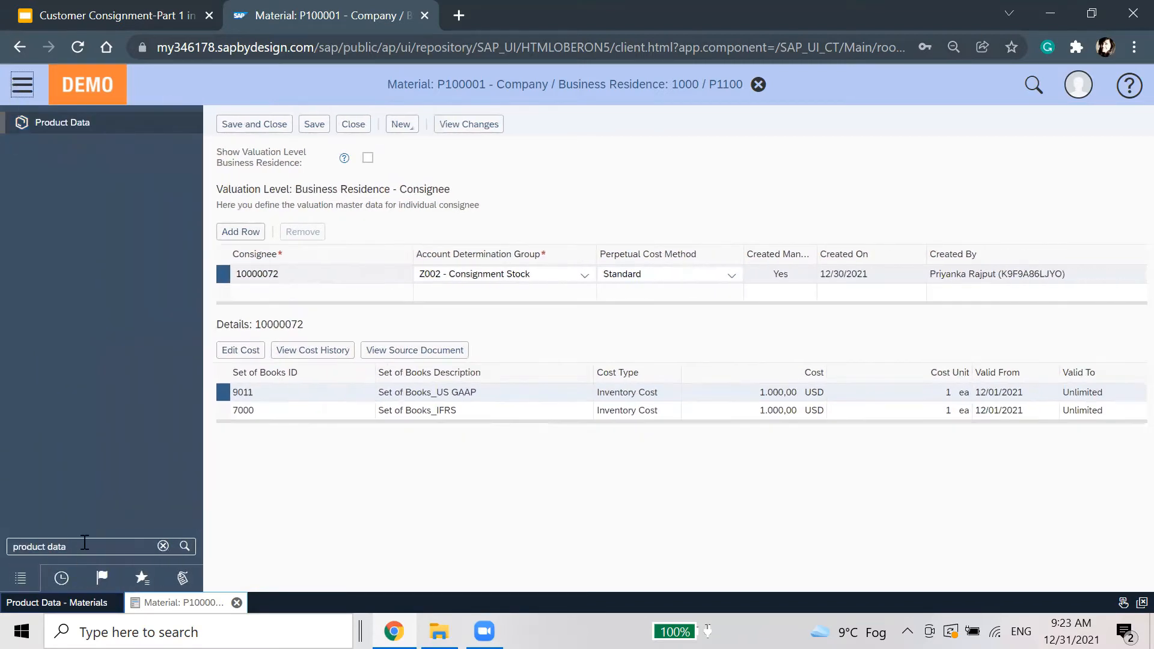
drag(68, 546, 3, 544)
text(sales order)
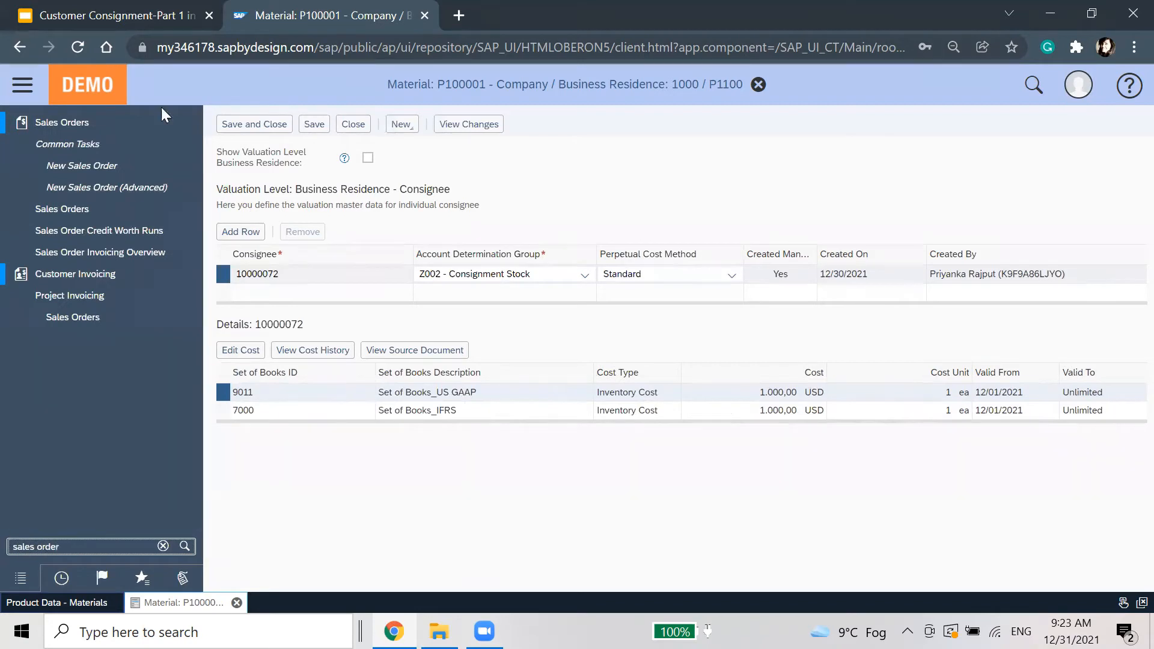
click(133, 213)
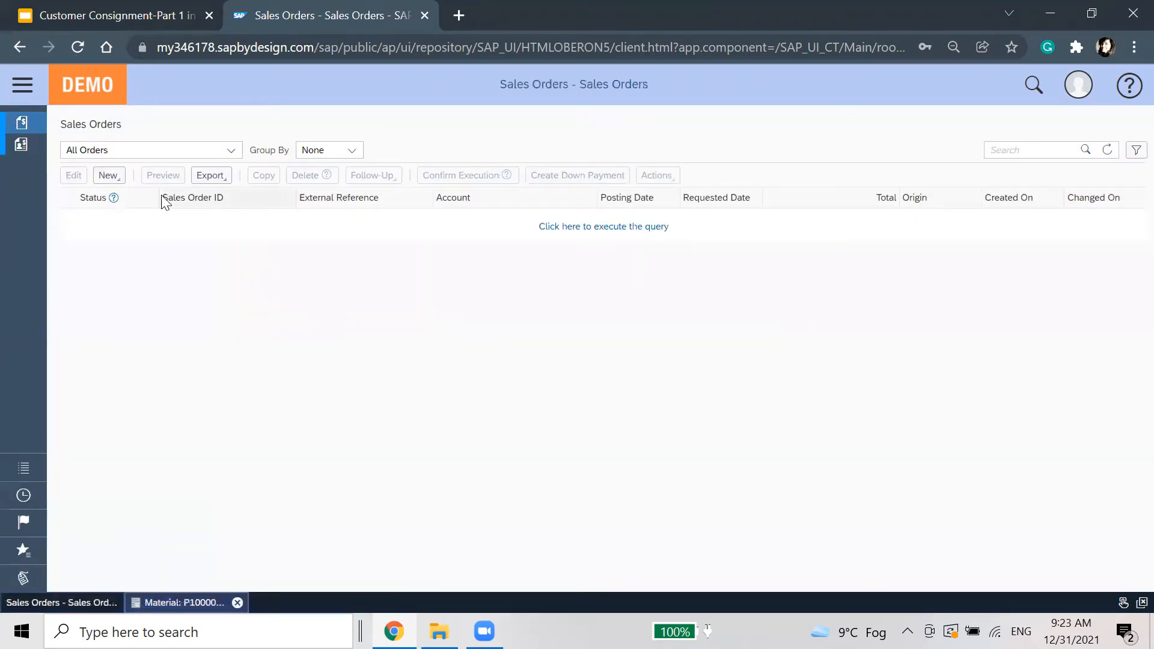
click(109, 175)
click(124, 200)
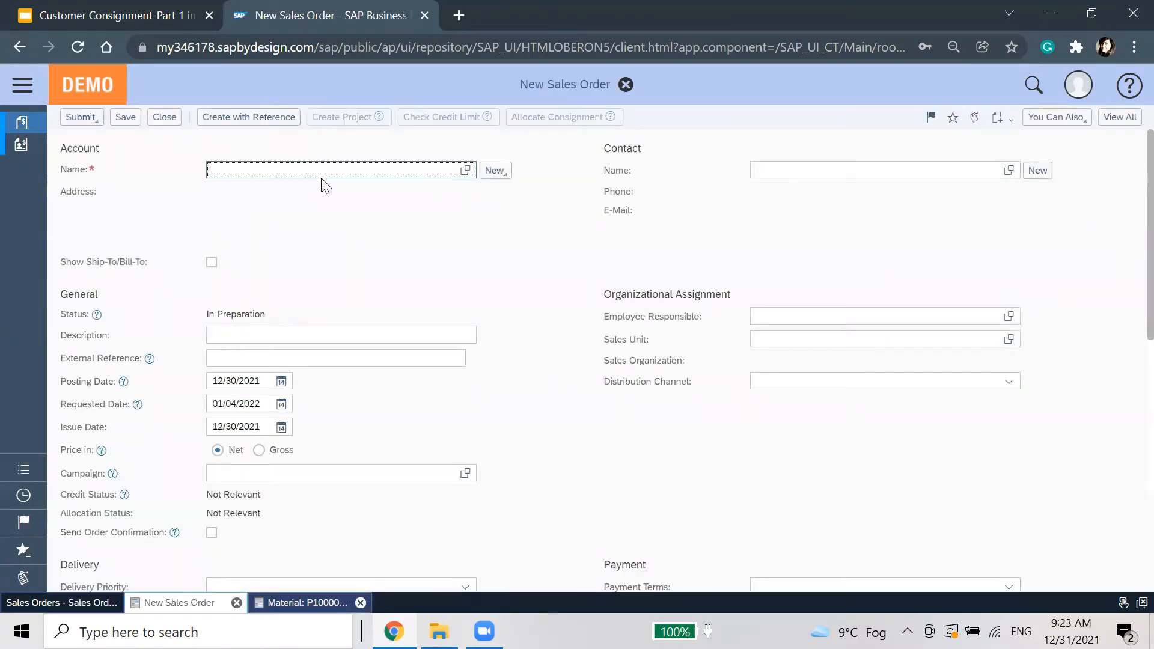
Set the order's account to Framingham, show all order details, and choose P1110 Sales Heating as the sales unit.
text(fra)
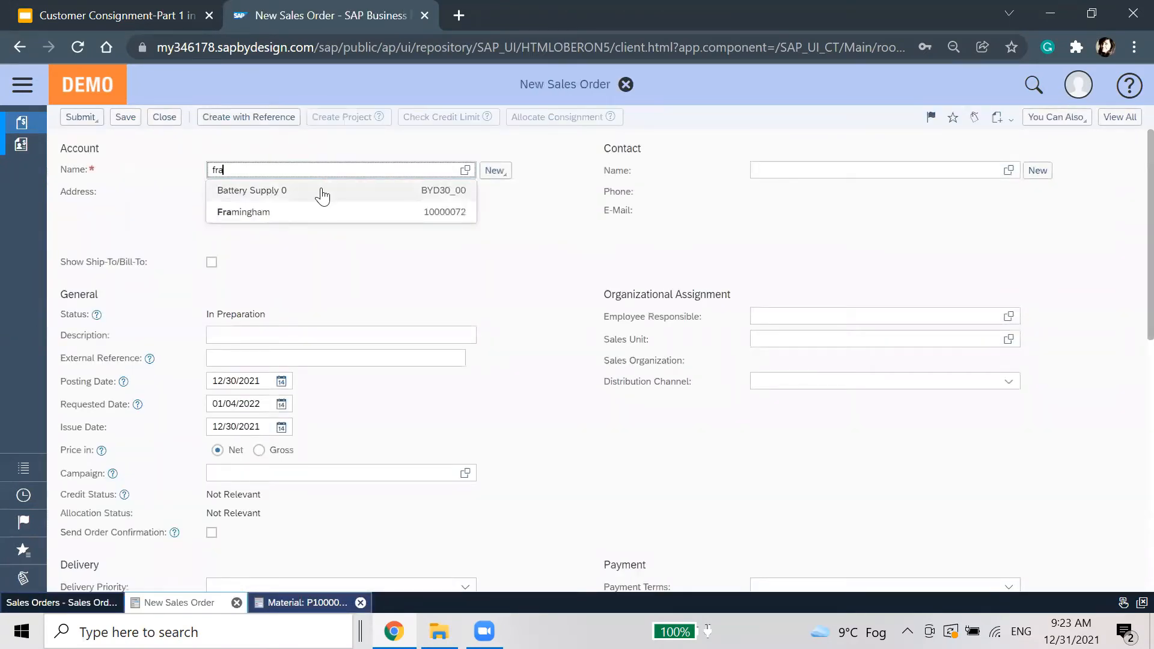
click(320, 208)
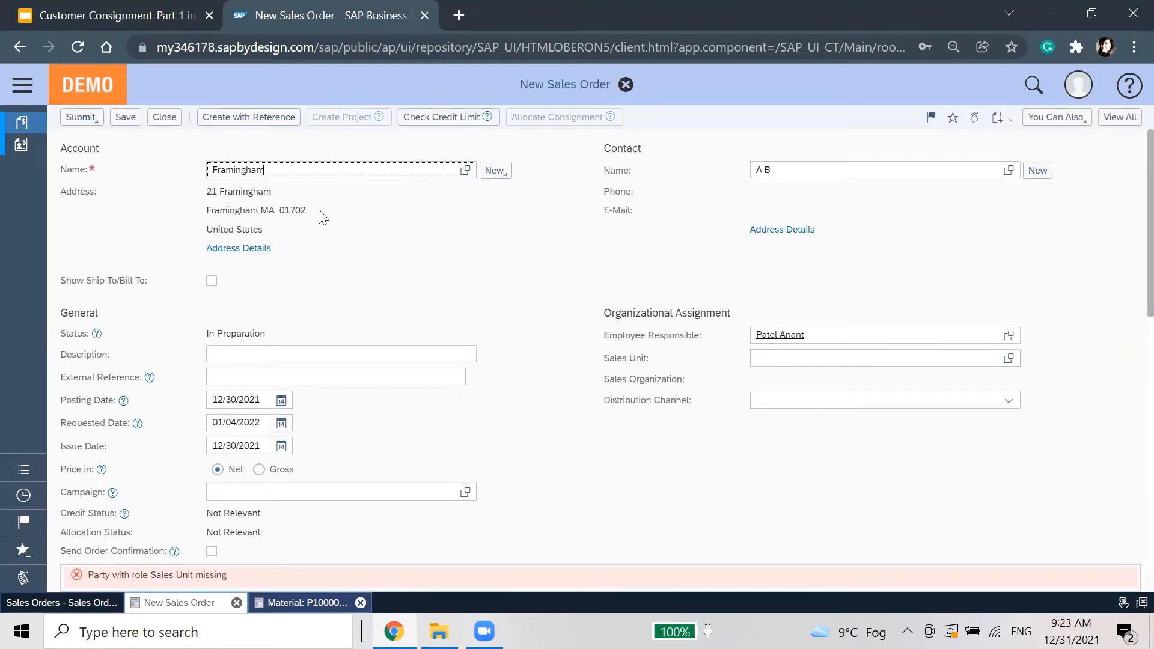
click(443, 278)
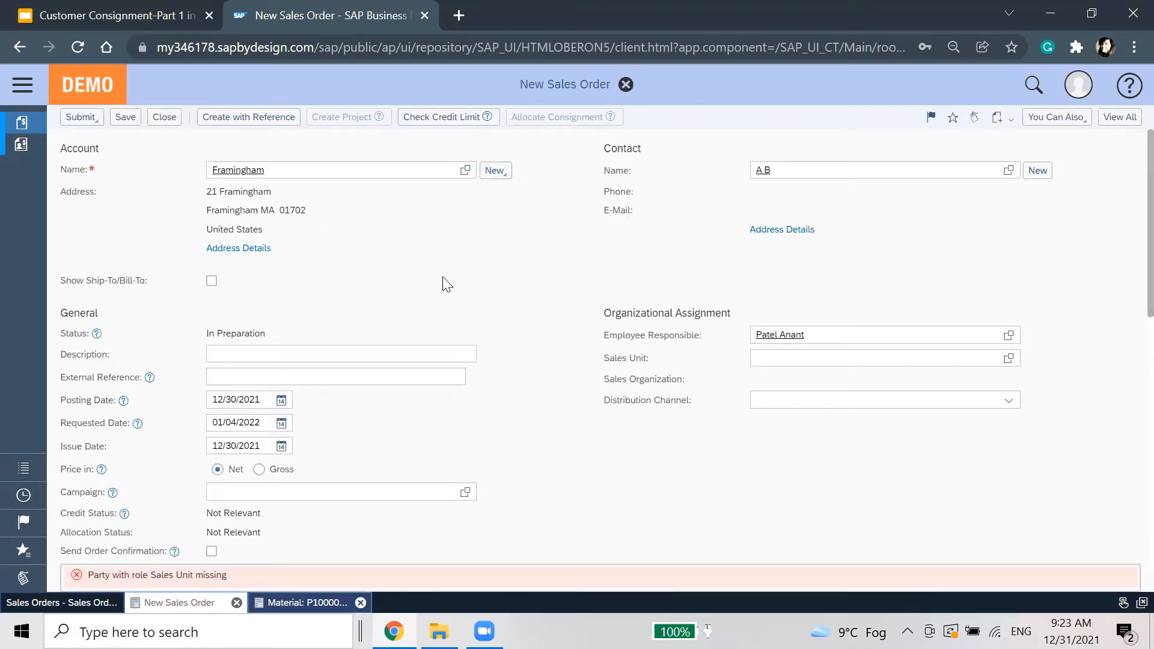
click(1120, 117)
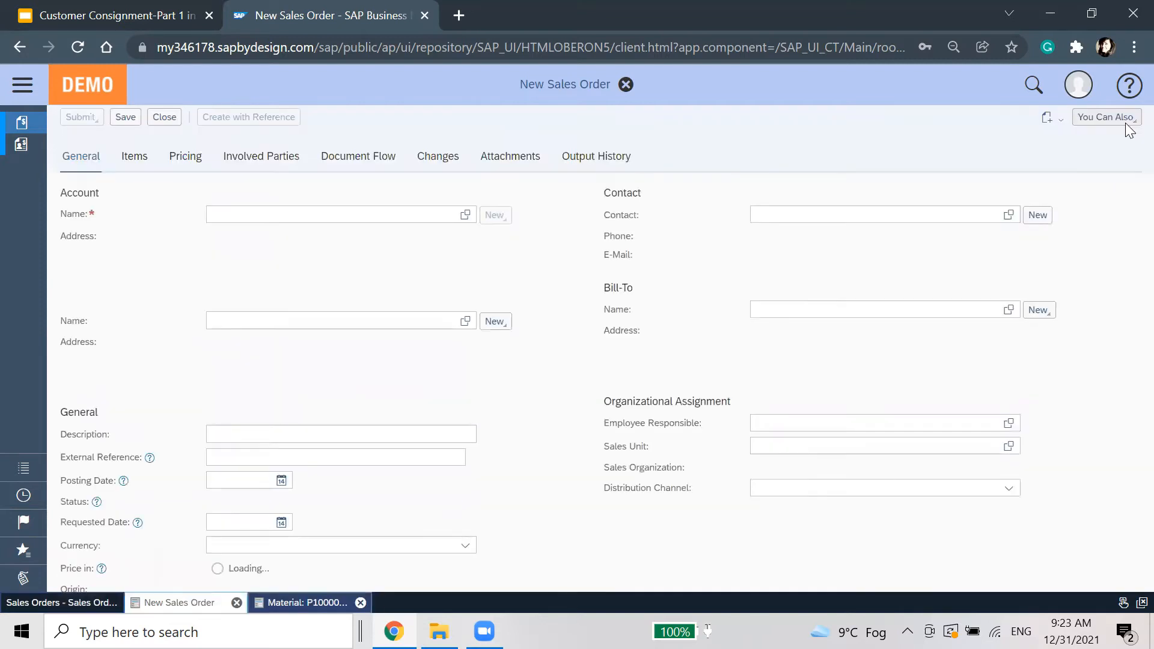
click(1008, 484)
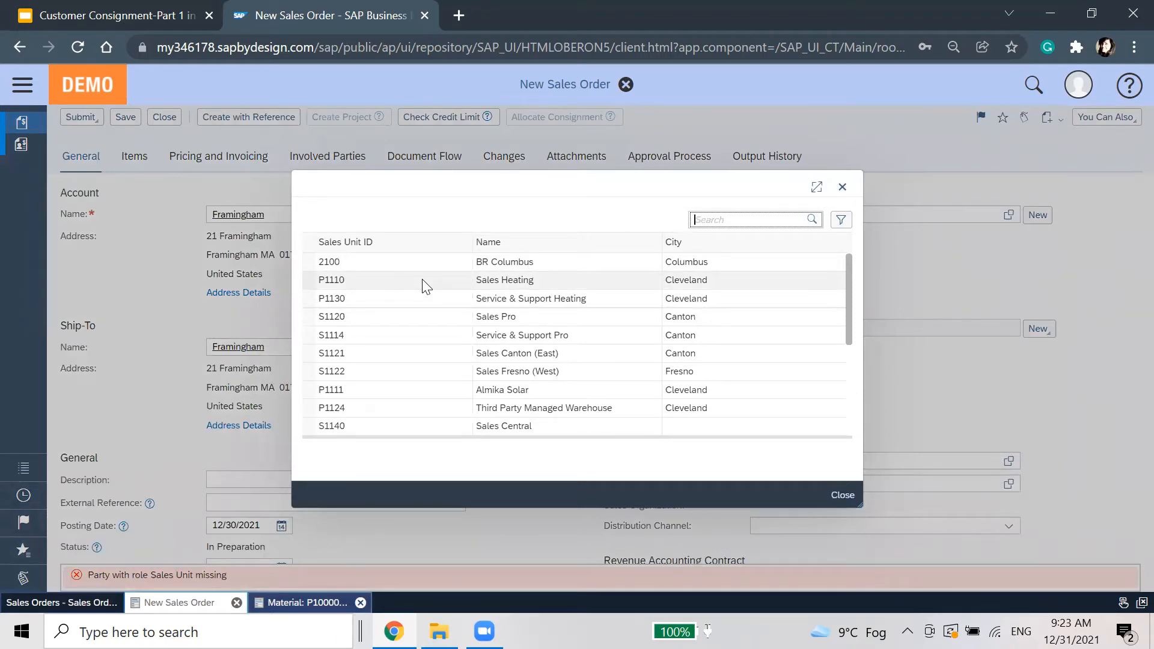
click(423, 281)
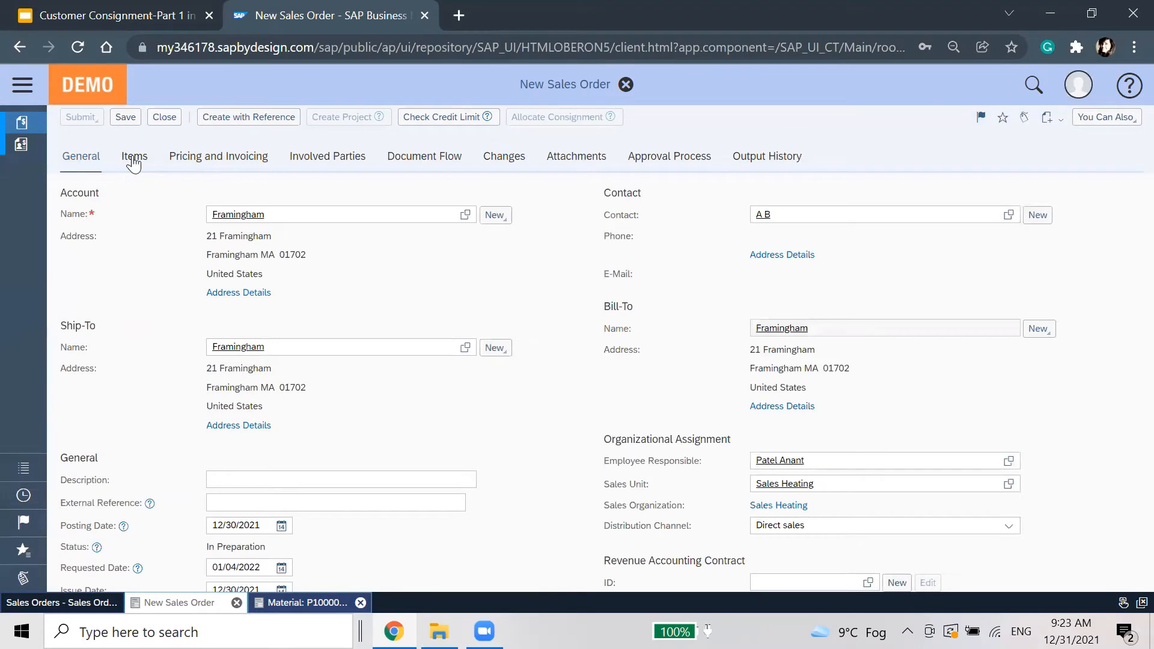
Enter product P100001 - Liquid Coolant in line 10 of the sales order items.
click(133, 161)
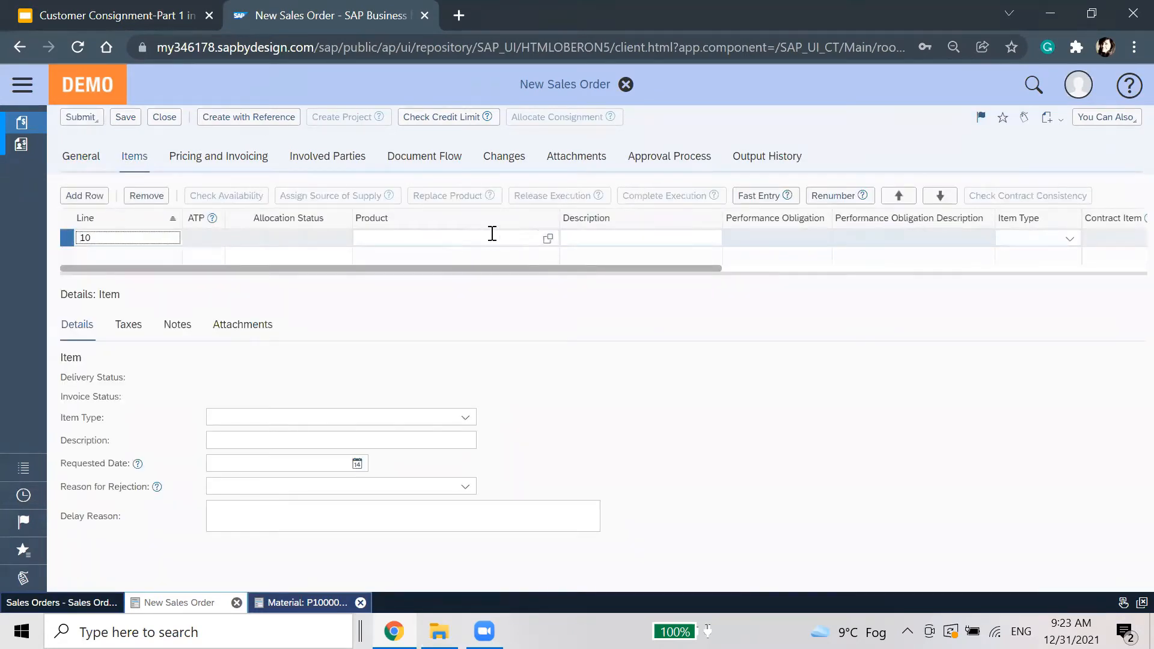
click(493, 233)
text(liquid)
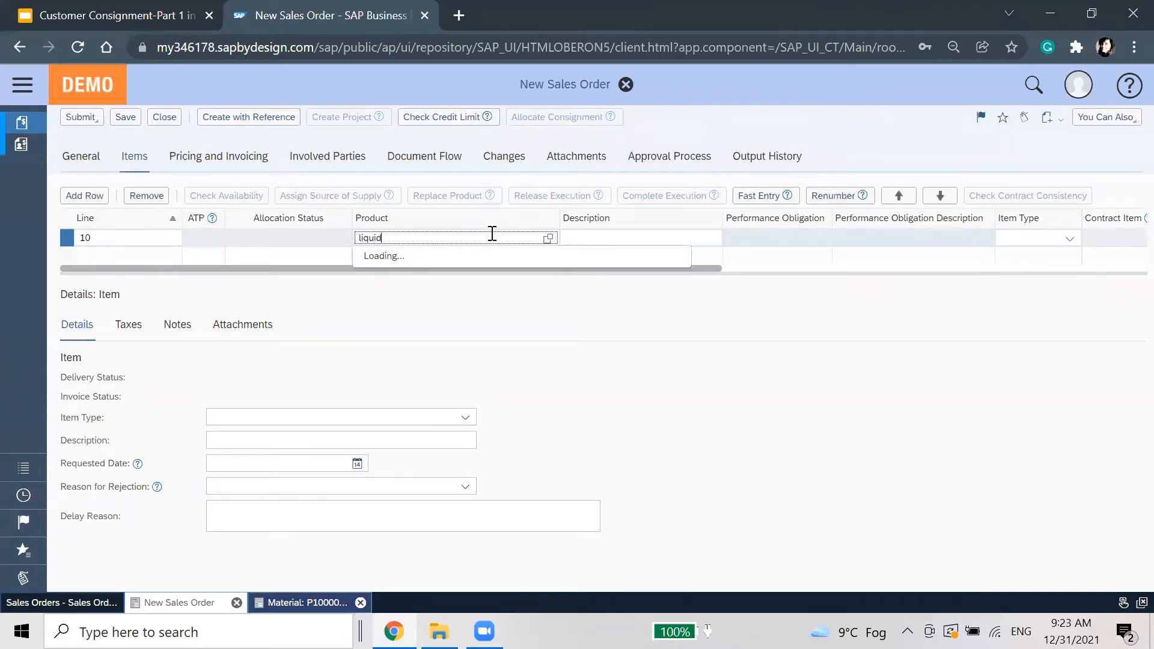
click(473, 253)
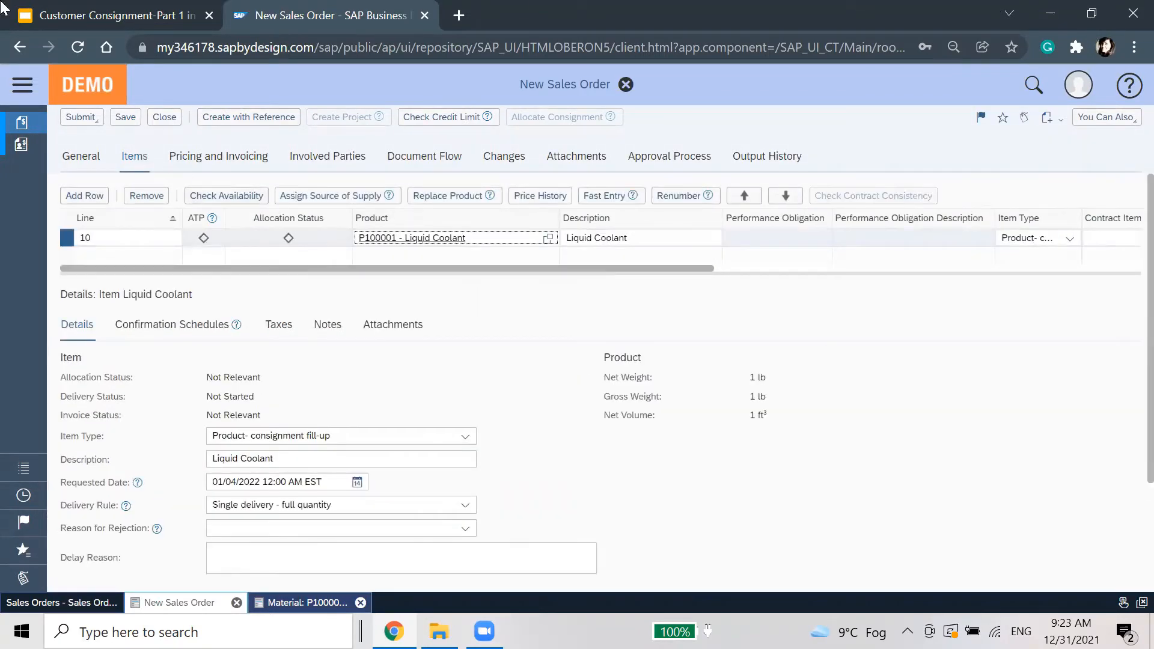
Find Physical Inventory by searching for "physical" and open its Stock Overview task.
click(22, 85)
drag(109, 547, 2, 547)
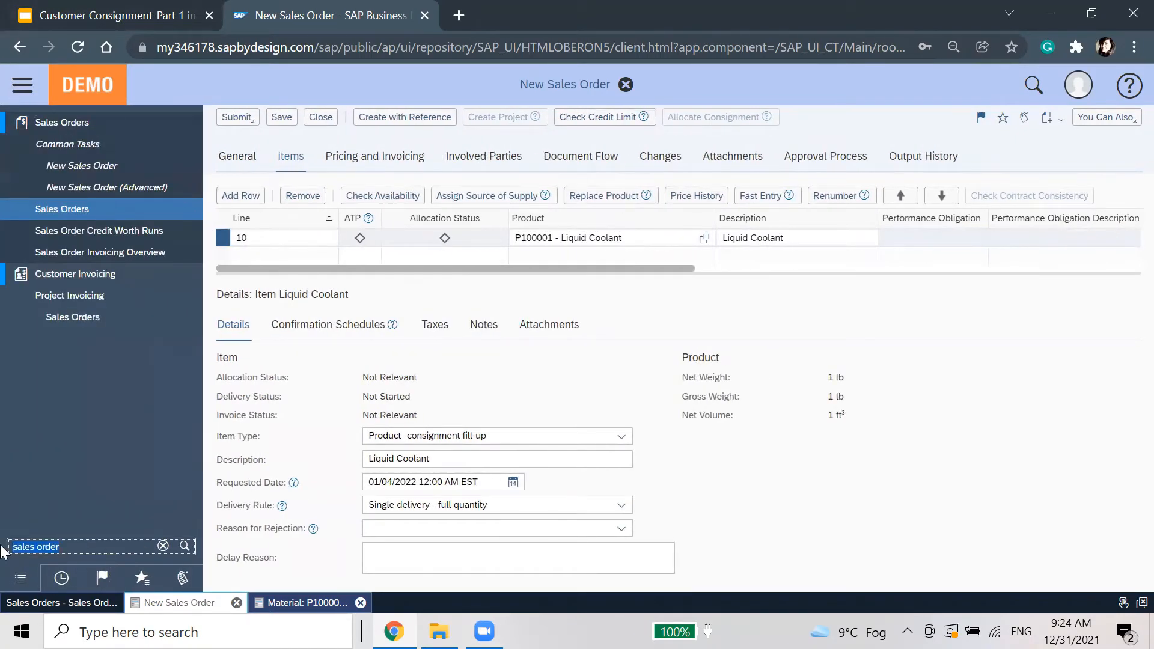
text(physical)
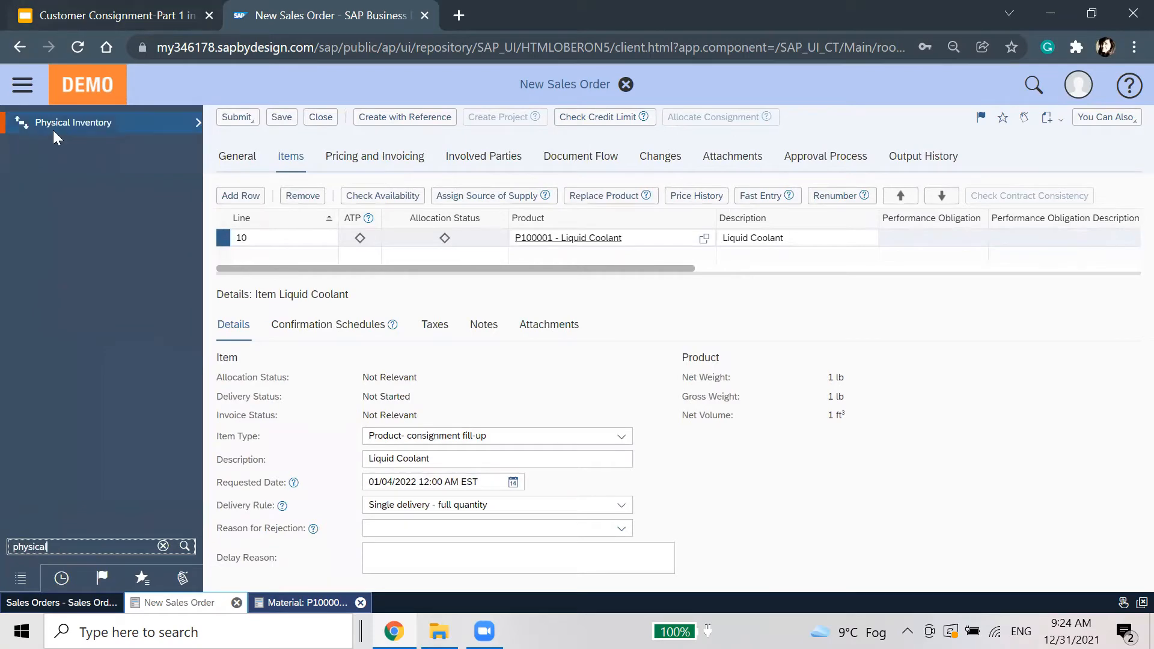
click(53, 130)
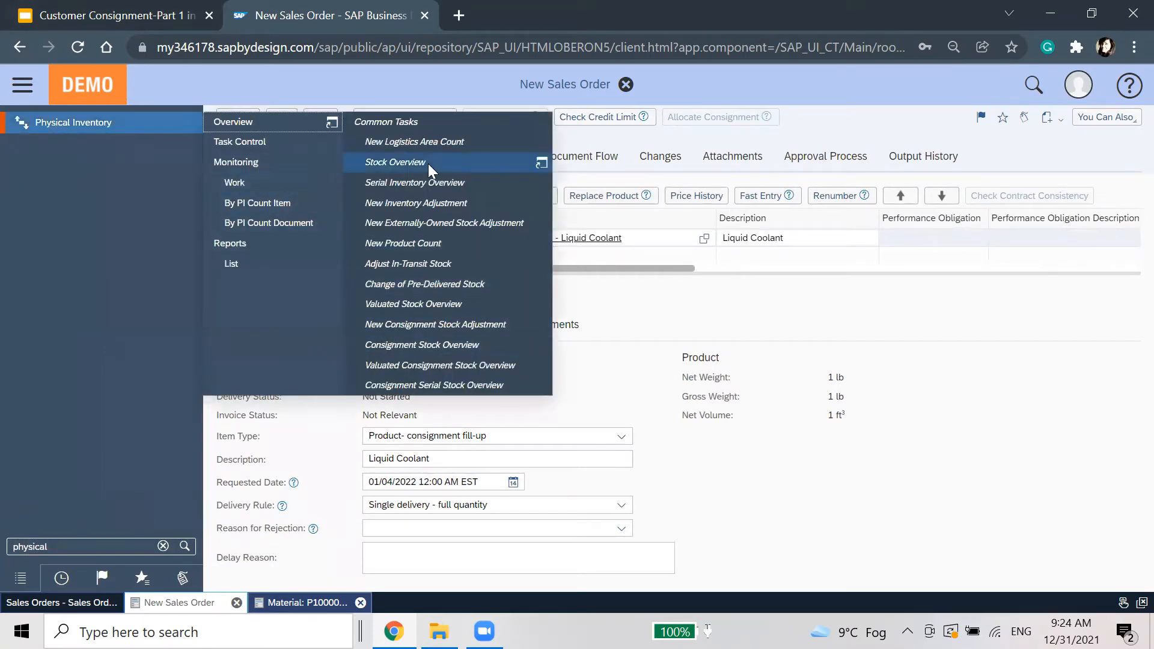
click(421, 162)
Query the stock overview for product P100001 (Liquid Coolant) and collapse the selection criteria.
click(241, 200)
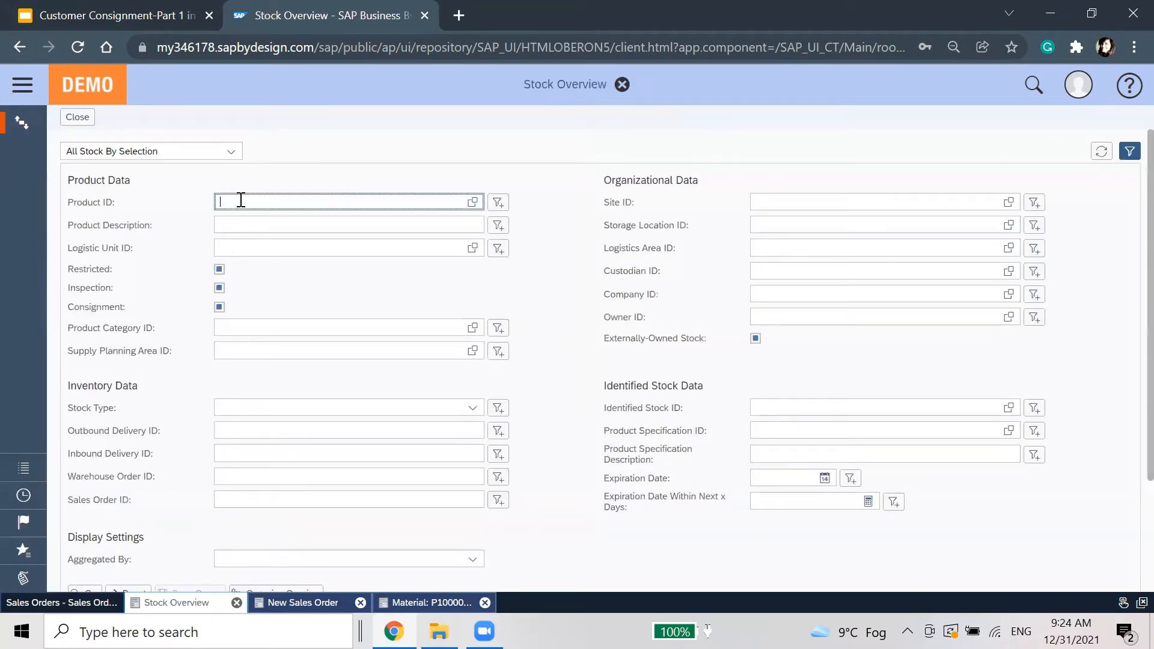
text(liquid Coolant)
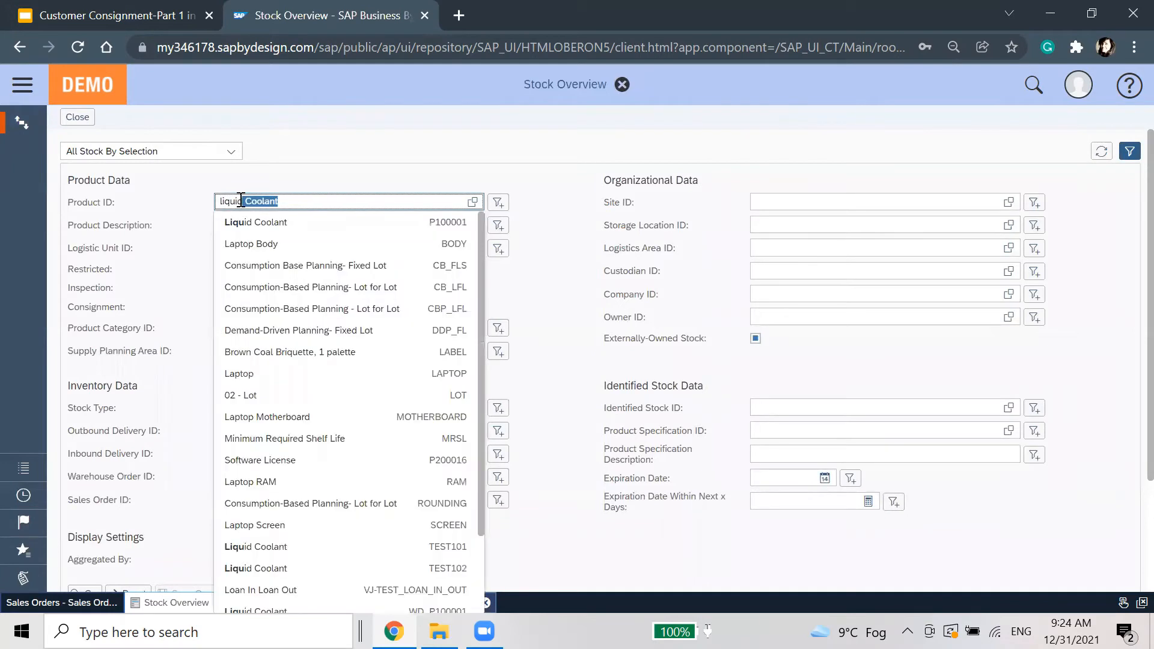
click(259, 225)
scroll(89, 405, down, 3)
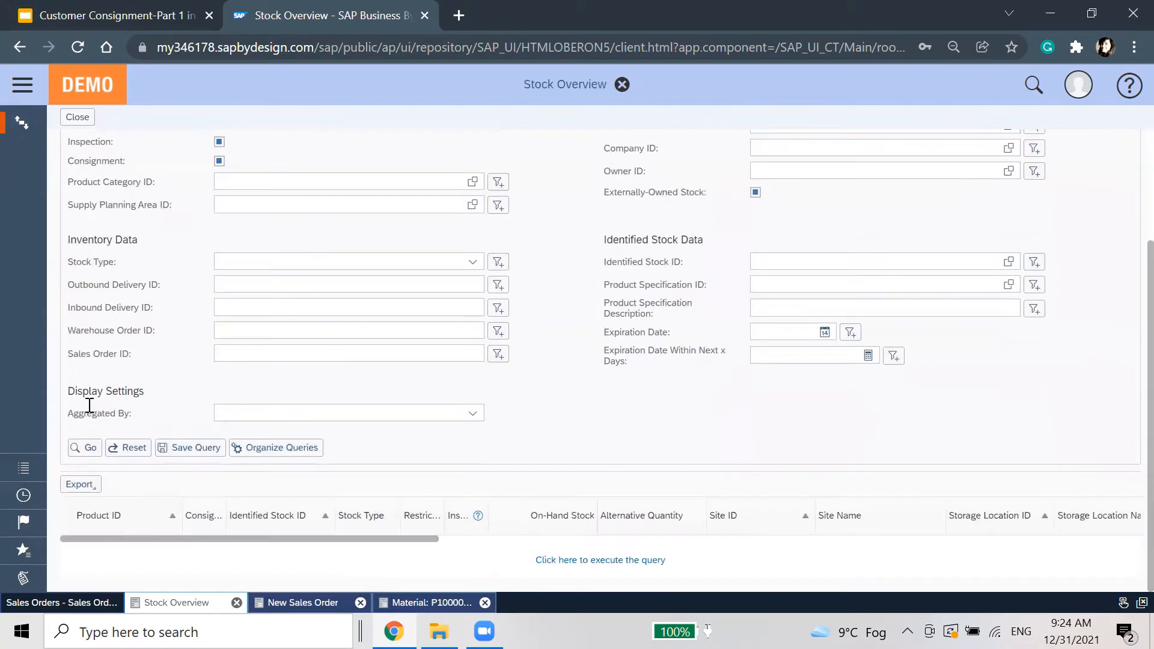
click(84, 449)
click(1135, 152)
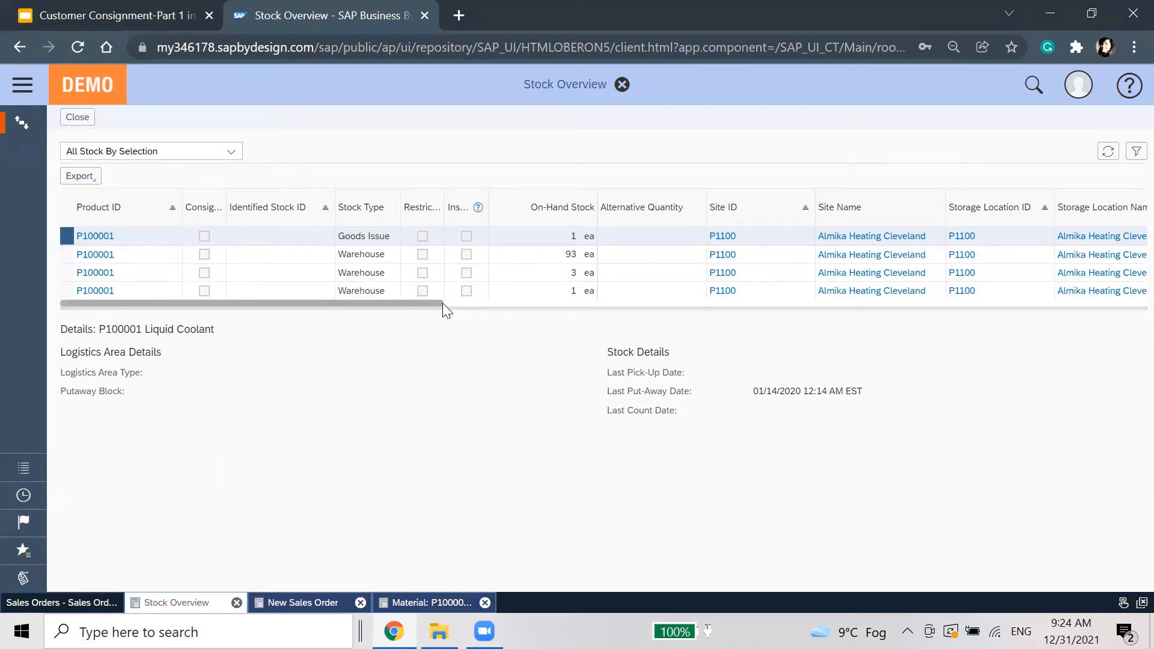
Examine the sites, logistics areas and on-hand quantities of the stock lines, and select the warehouse line in P1100-20.
drag(434, 304, 549, 313)
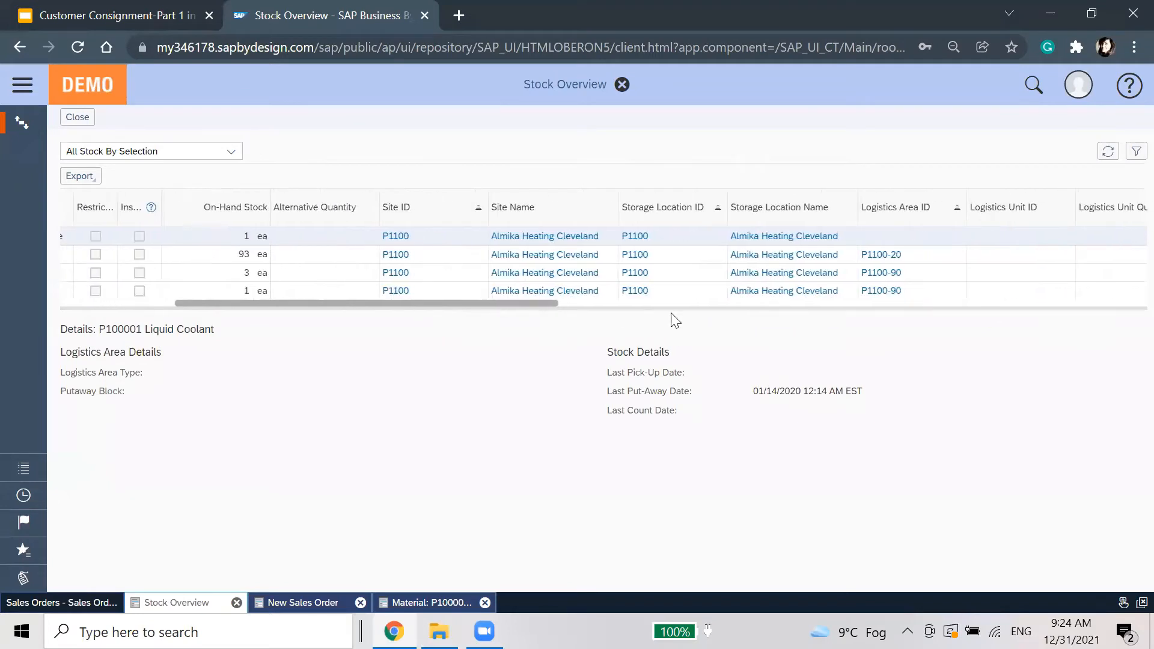
drag(462, 306, 199, 314)
click(266, 255)
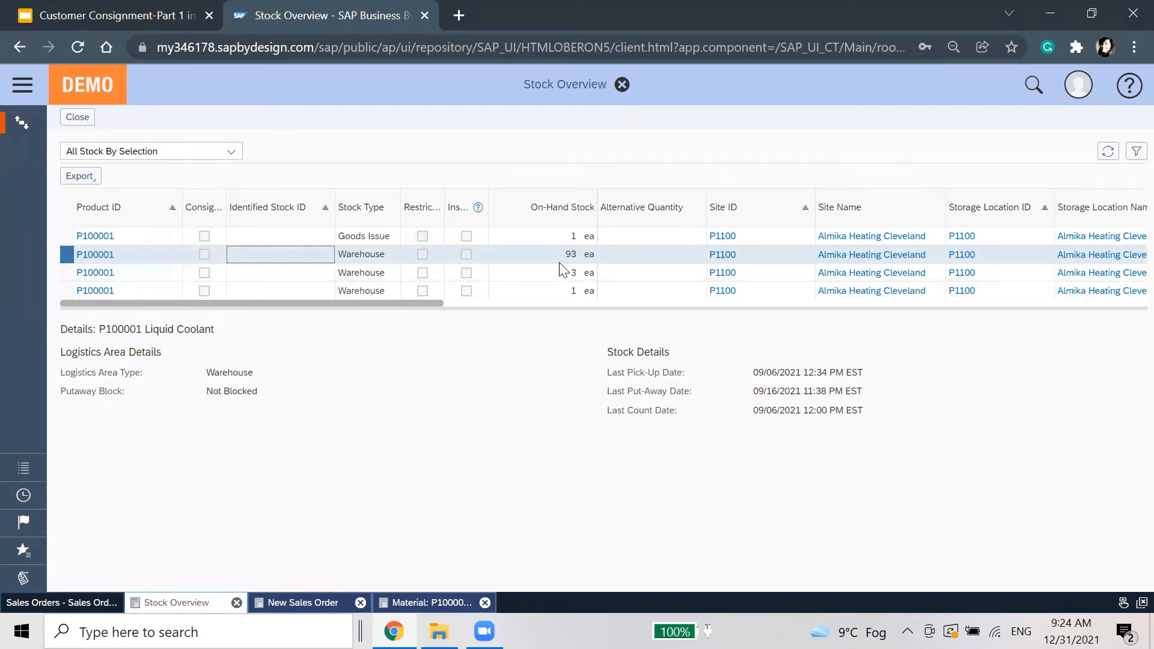
Return to the new sales order, set the Liquid Coolant quantity to 10 ea, and widen the Item Type column.
click(280, 603)
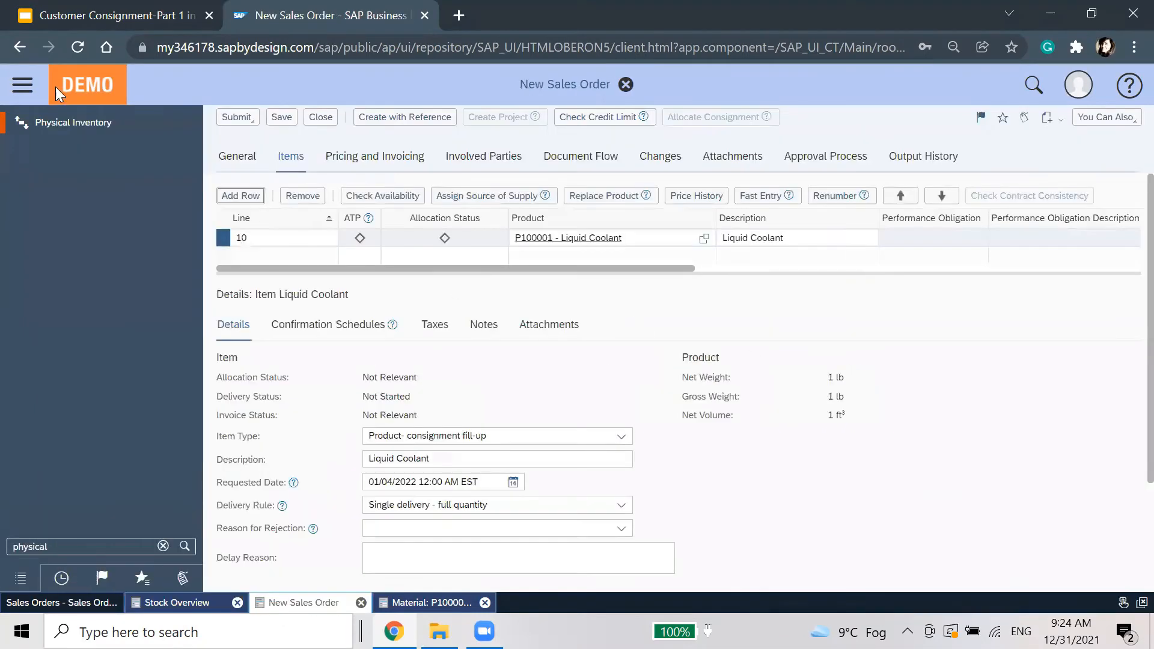
click(22, 84)
drag(504, 269, 683, 264)
click(829, 239)
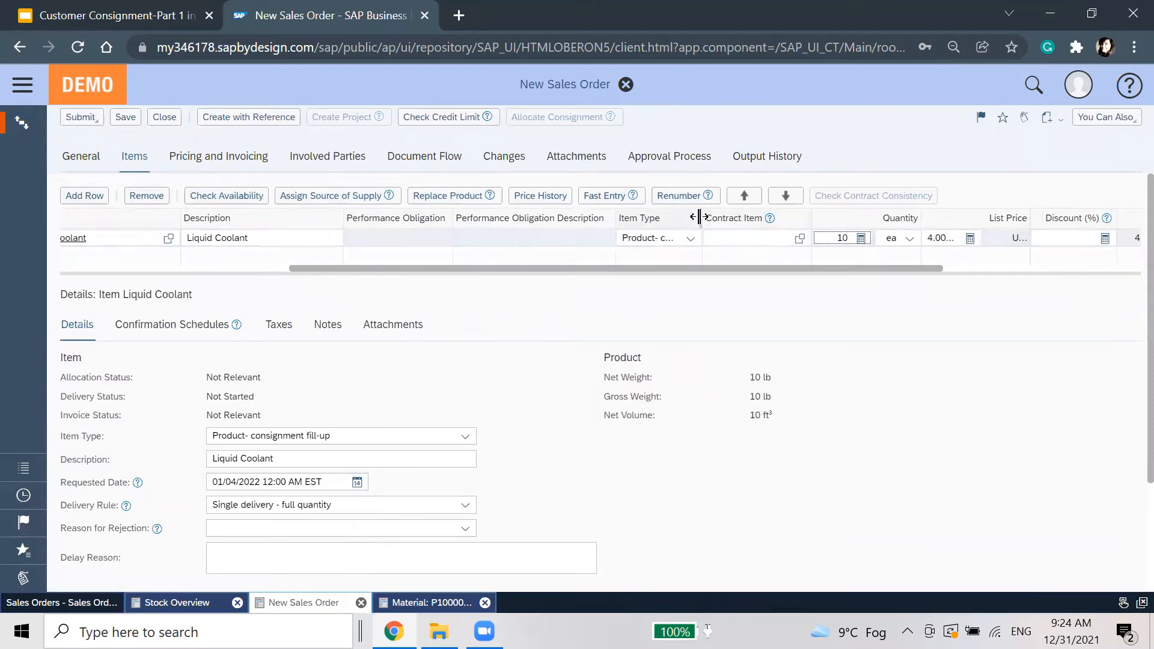
drag(703, 219, 802, 219)
click(765, 330)
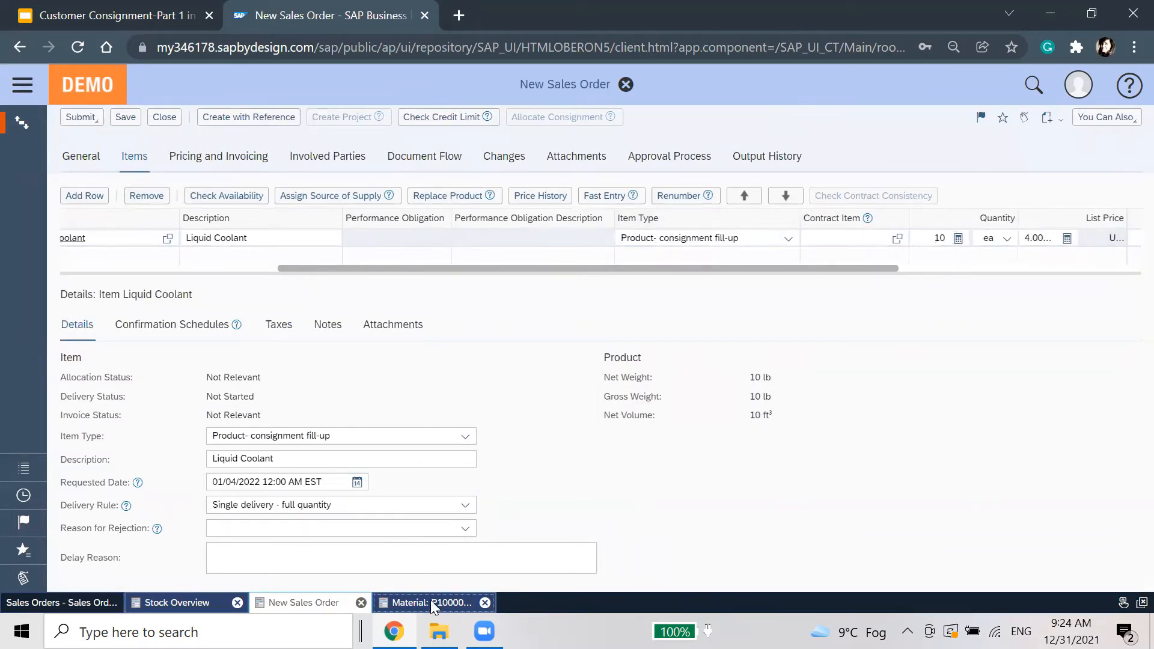
Close the consignee valuation record of material P100001 and save its changes.
click(431, 601)
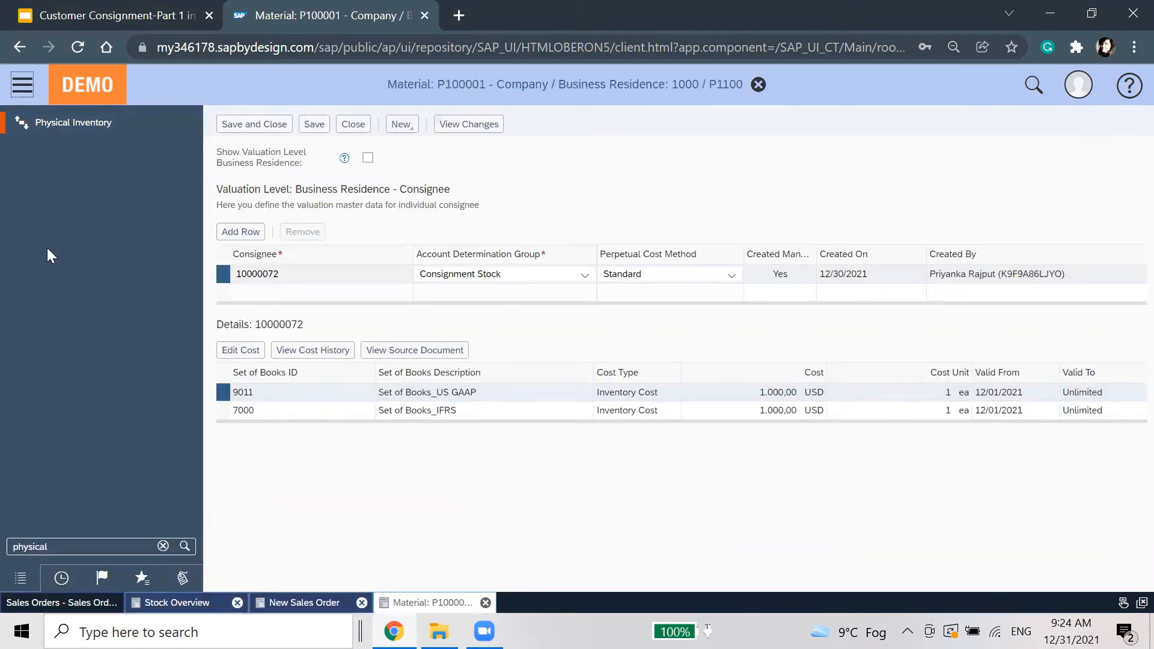
click(23, 93)
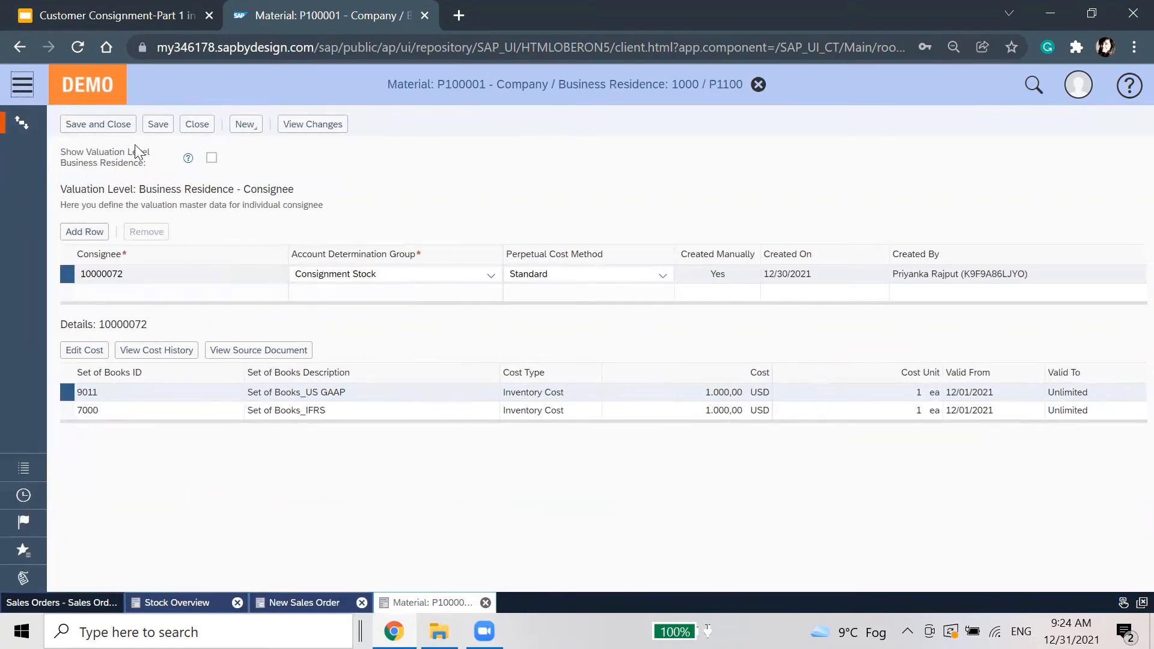
click(204, 123)
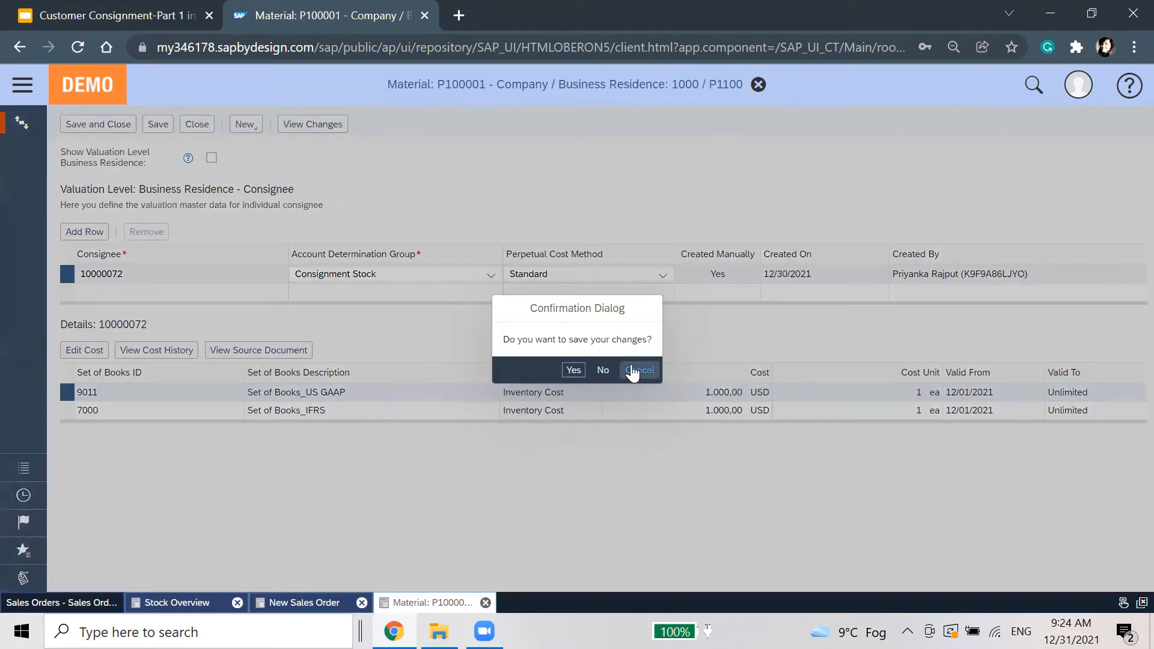
click(574, 371)
Open the Liquid Coolant product record from the new sales order and review its item group in the Sales data against the order's item type.
click(309, 604)
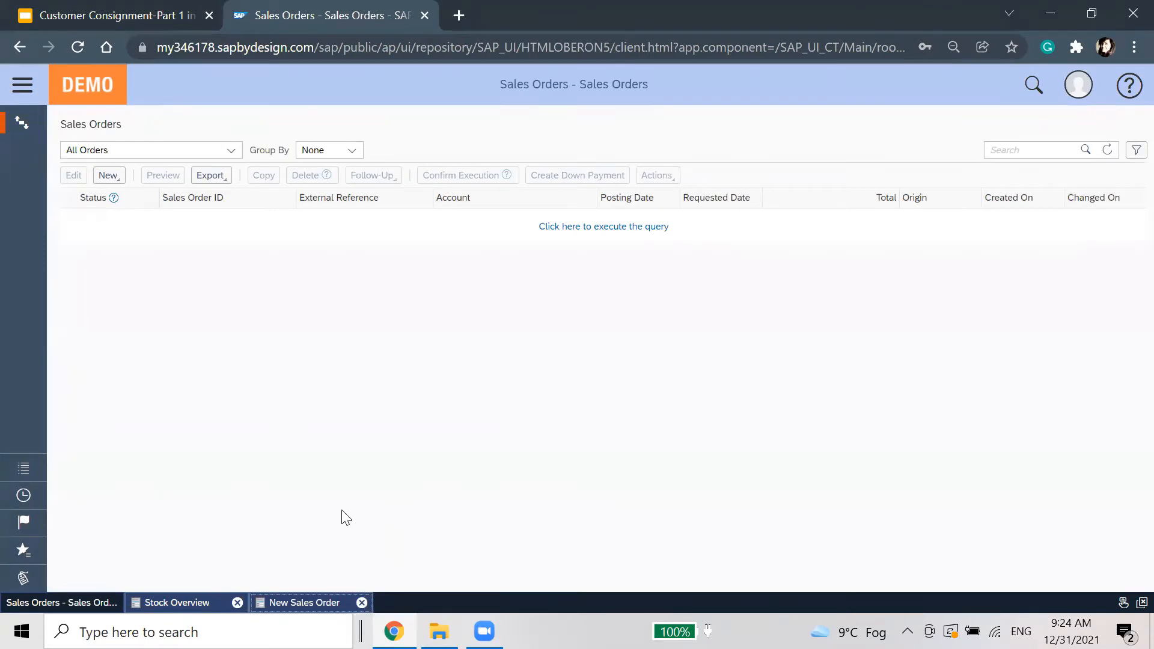
click(385, 238)
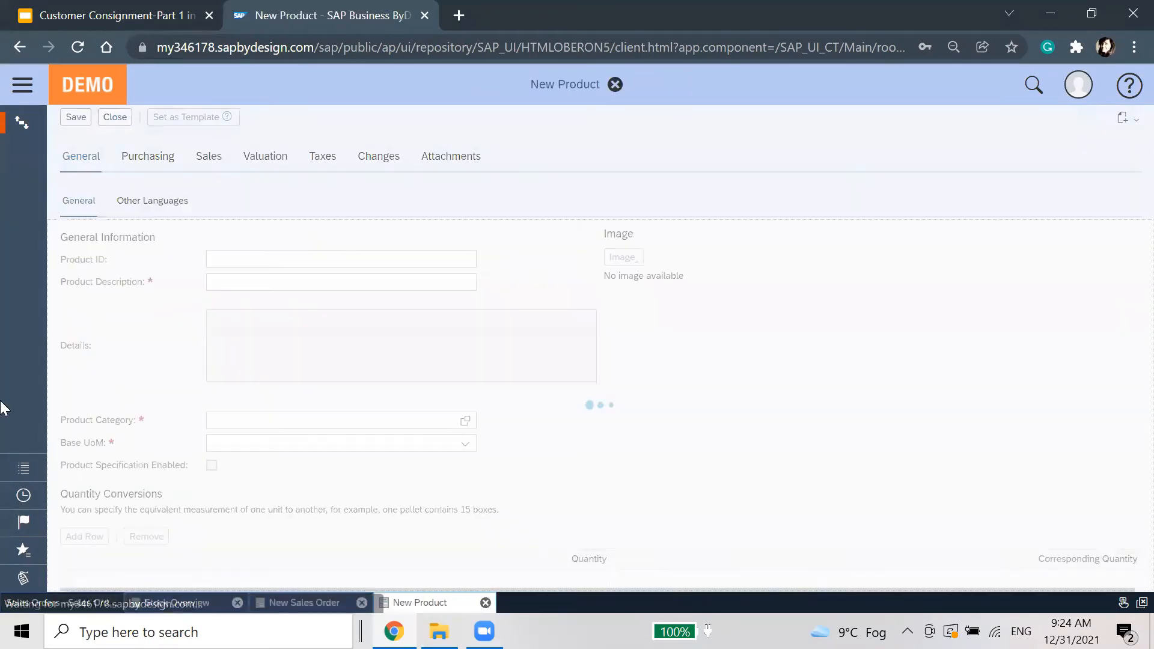
click(294, 603)
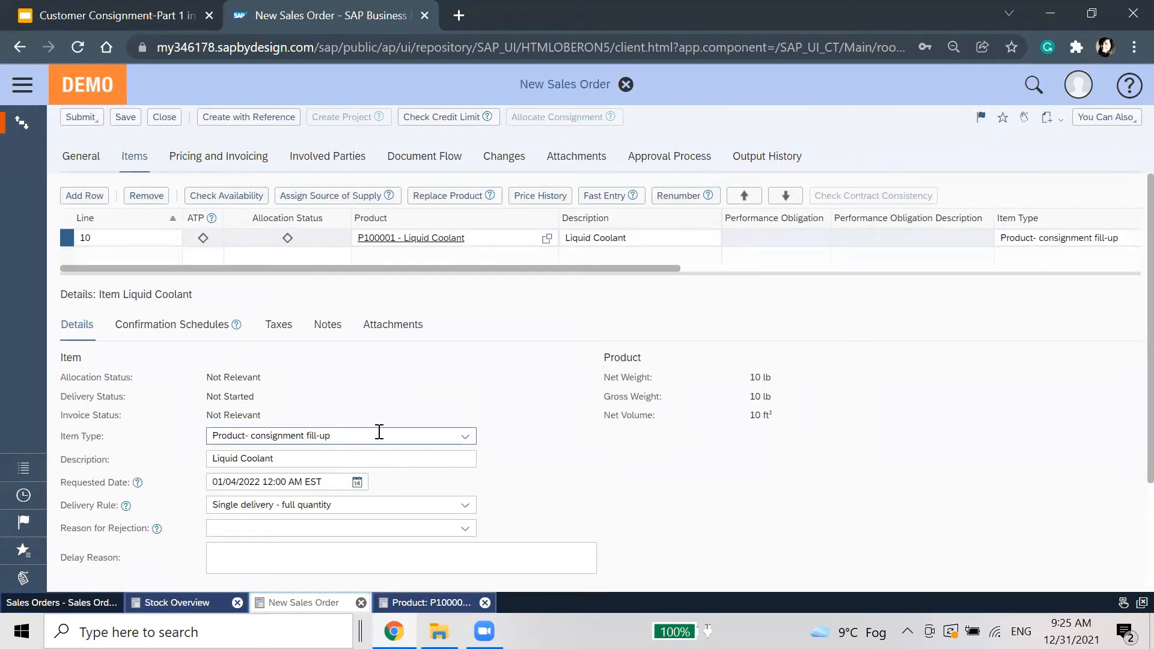
drag(379, 436, 211, 435)
click(251, 458)
click(416, 606)
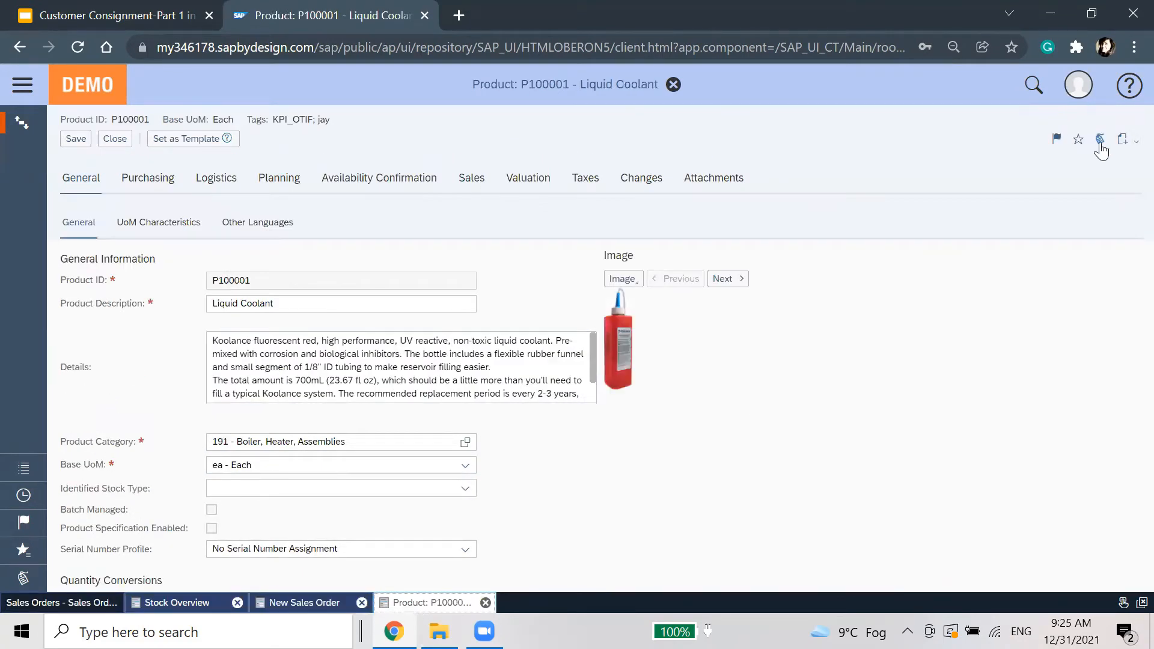
scroll(427, 187, down, 3)
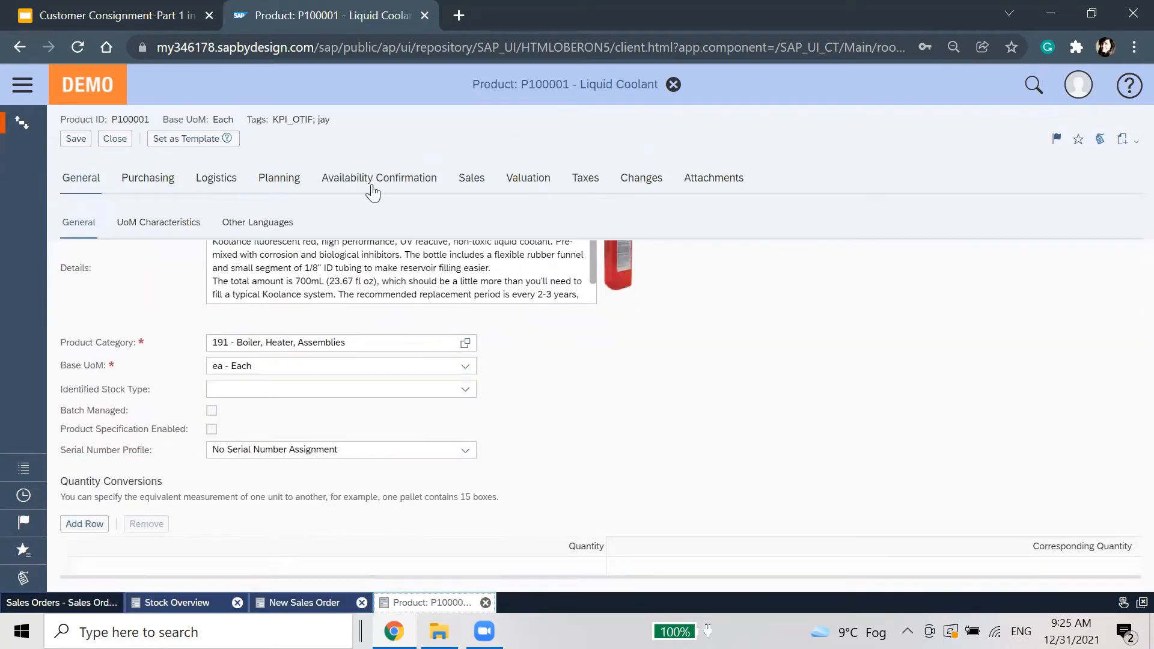
click(472, 178)
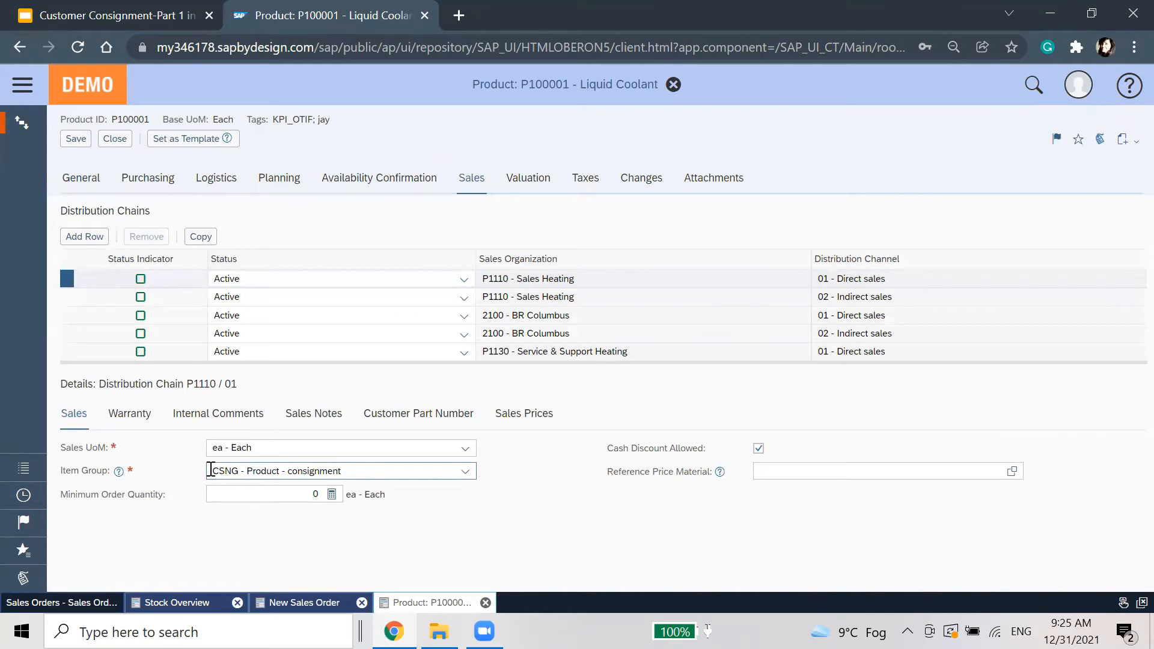
Return to the new sales order and choose Product- consignment fill-up as the item type of the Liquid Coolant line.
click(300, 604)
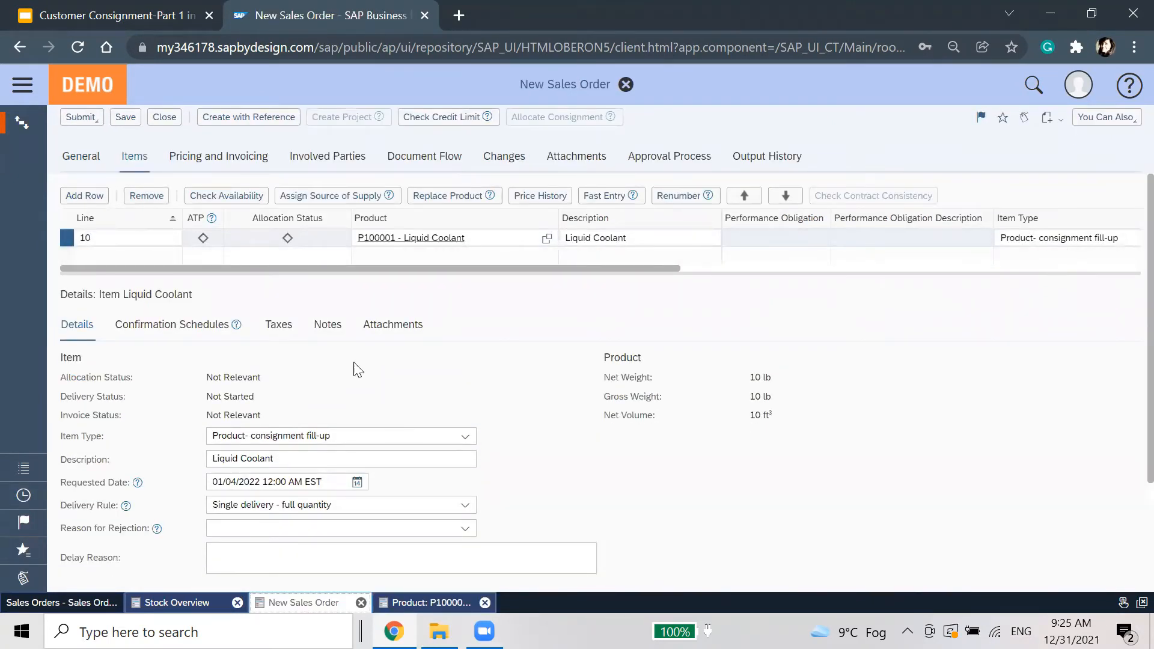
drag(601, 269, 956, 270)
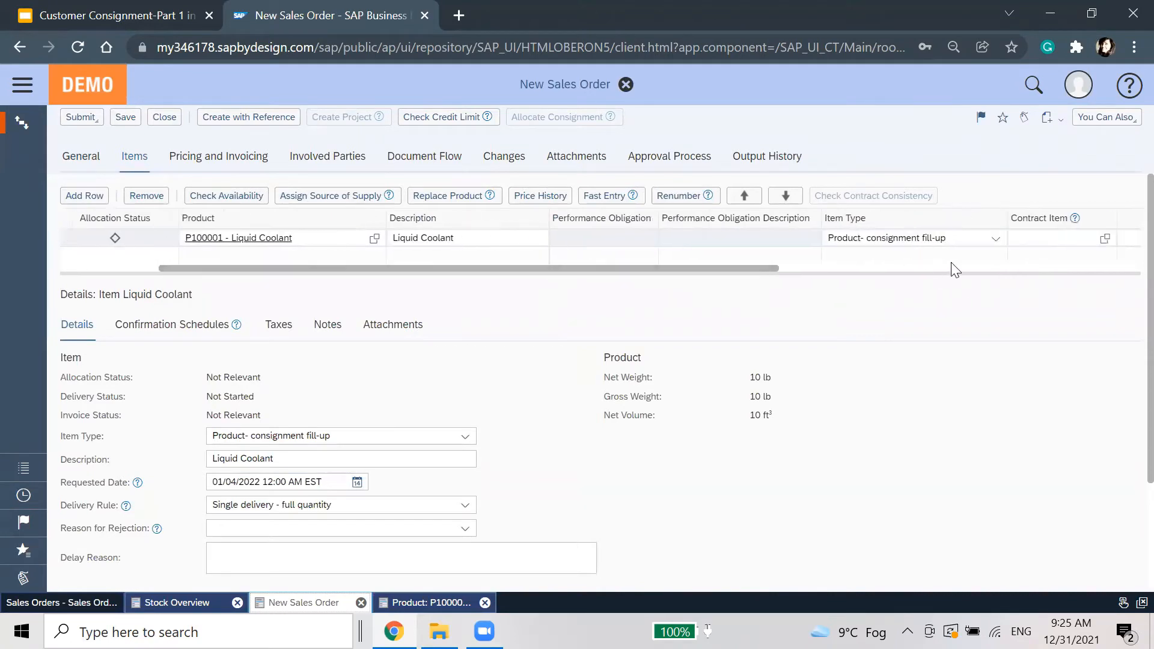
click(993, 239)
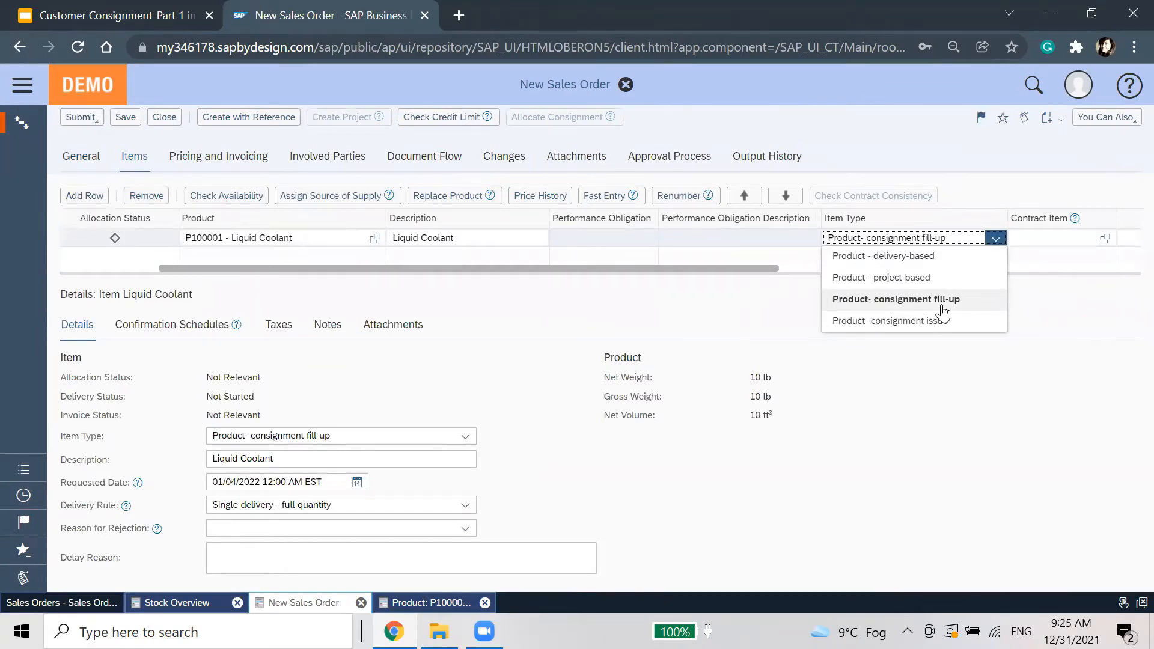
click(916, 294)
Examine the list and net prices of the order item and the Sales Prices of product P100001.
drag(704, 267, 976, 269)
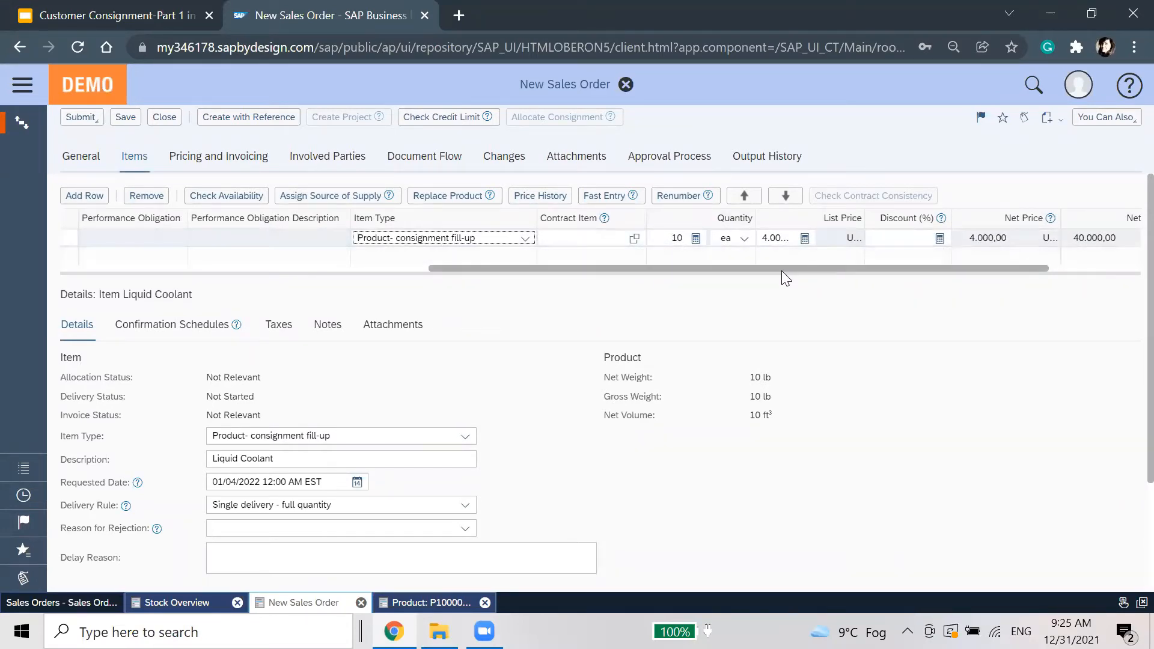
drag(781, 271, 233, 305)
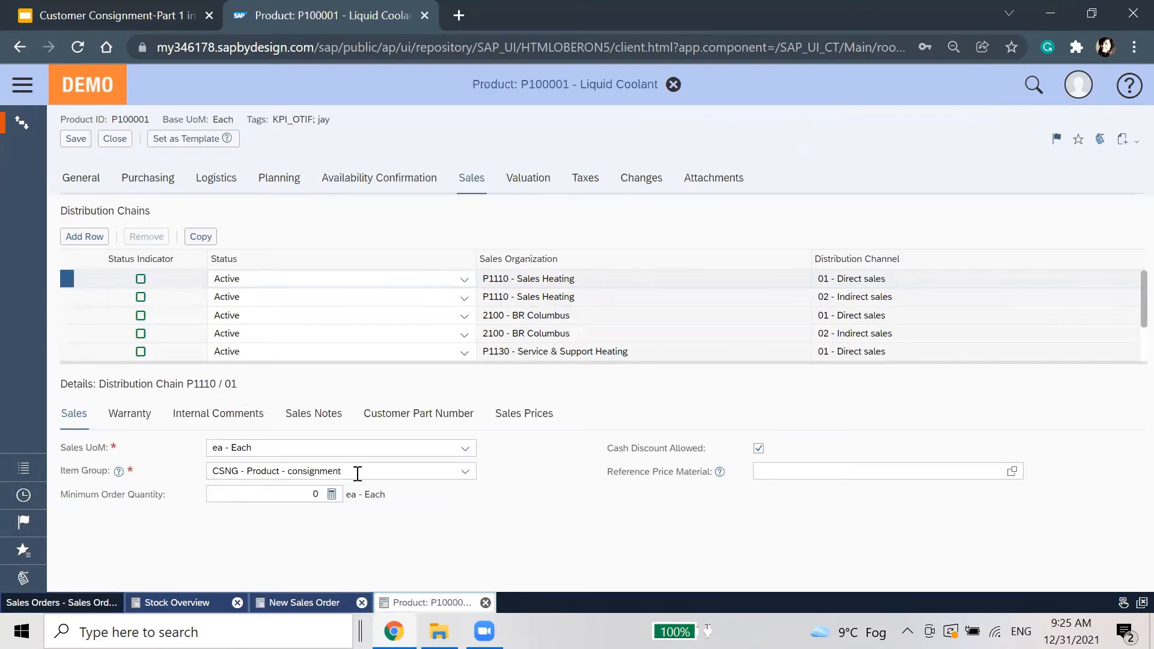
click(545, 415)
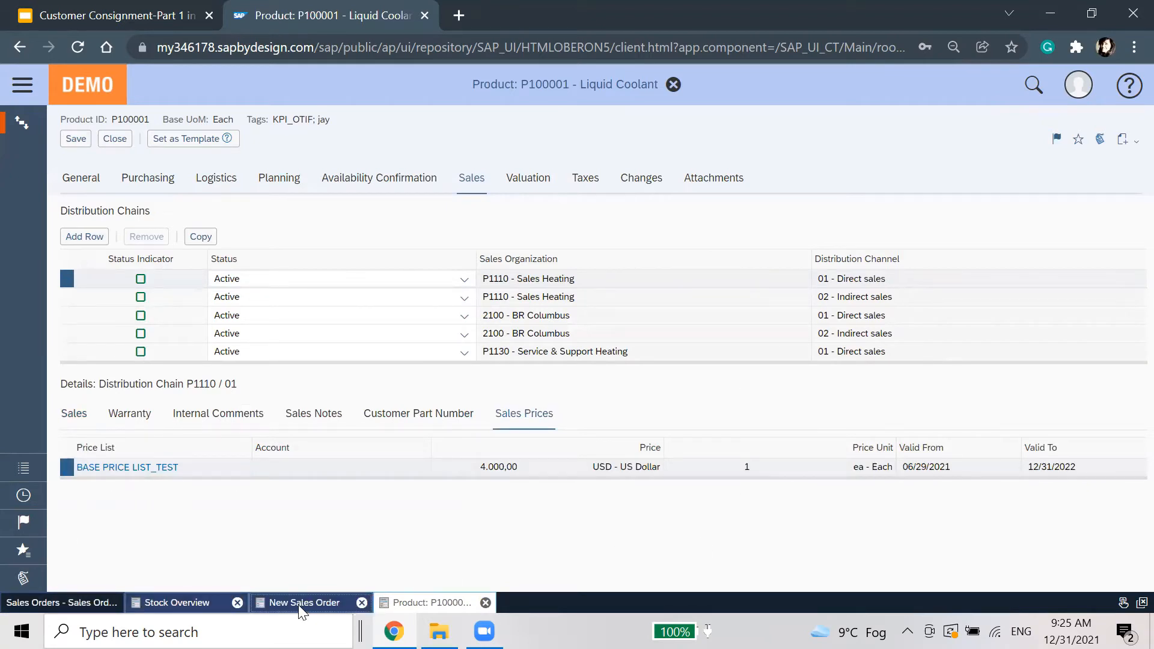
Return to the new sales order and check the availability of the Liquid Coolant item.
click(299, 604)
drag(464, 272, 343, 270)
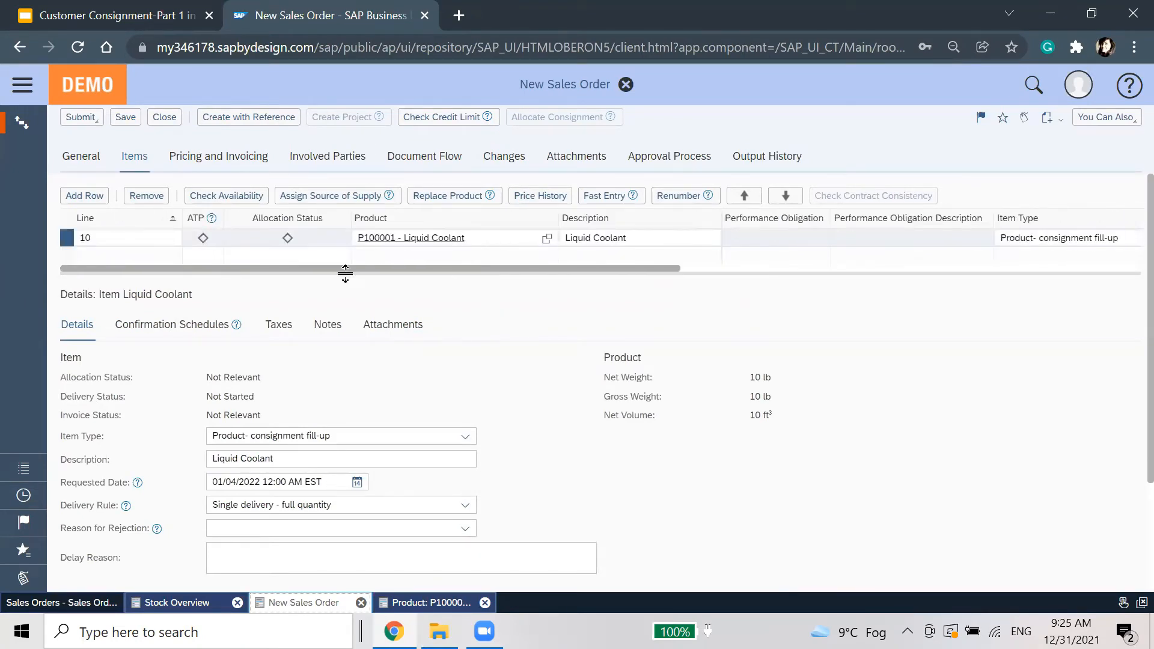
click(219, 200)
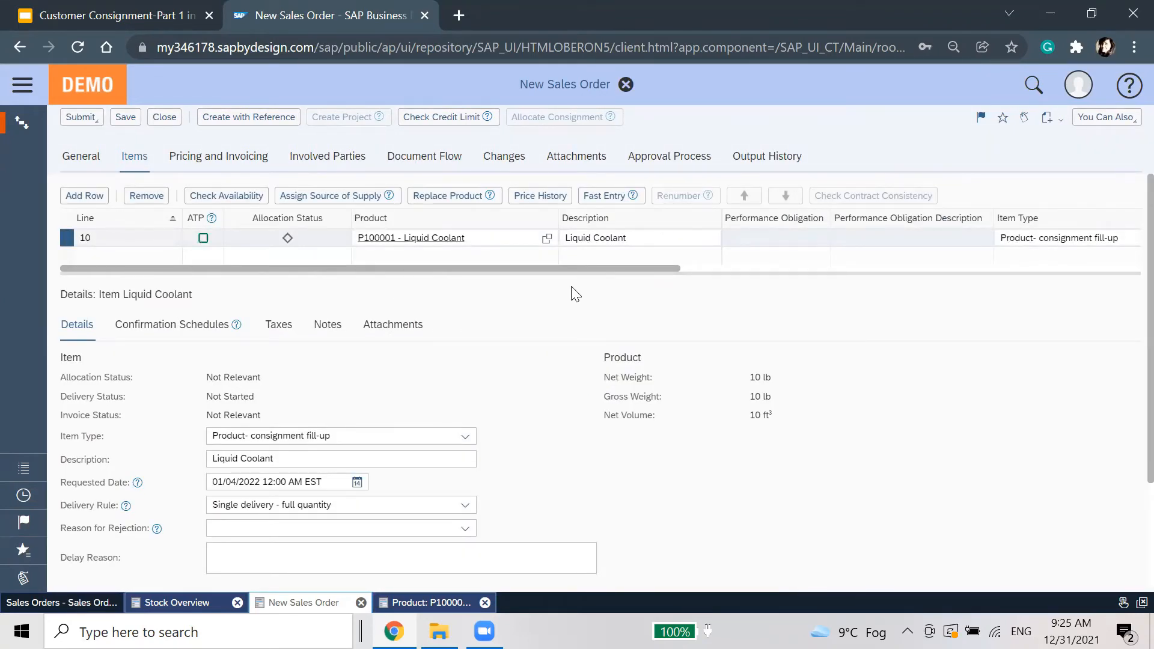
Review the sales order's general data and the Liquid Coolant item's ship-from and ship-to details, including the Fulfillment explanation.
click(81, 157)
scroll(512, 468, down, 4)
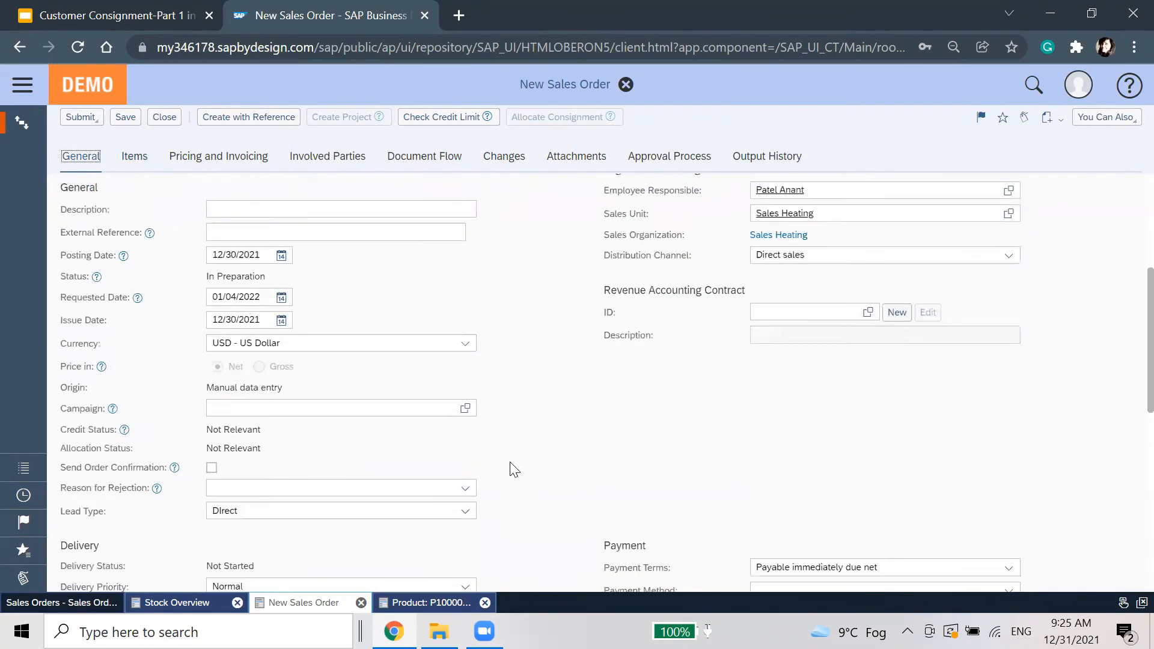
scroll(514, 470, down, 8)
scroll(524, 494, up, 10)
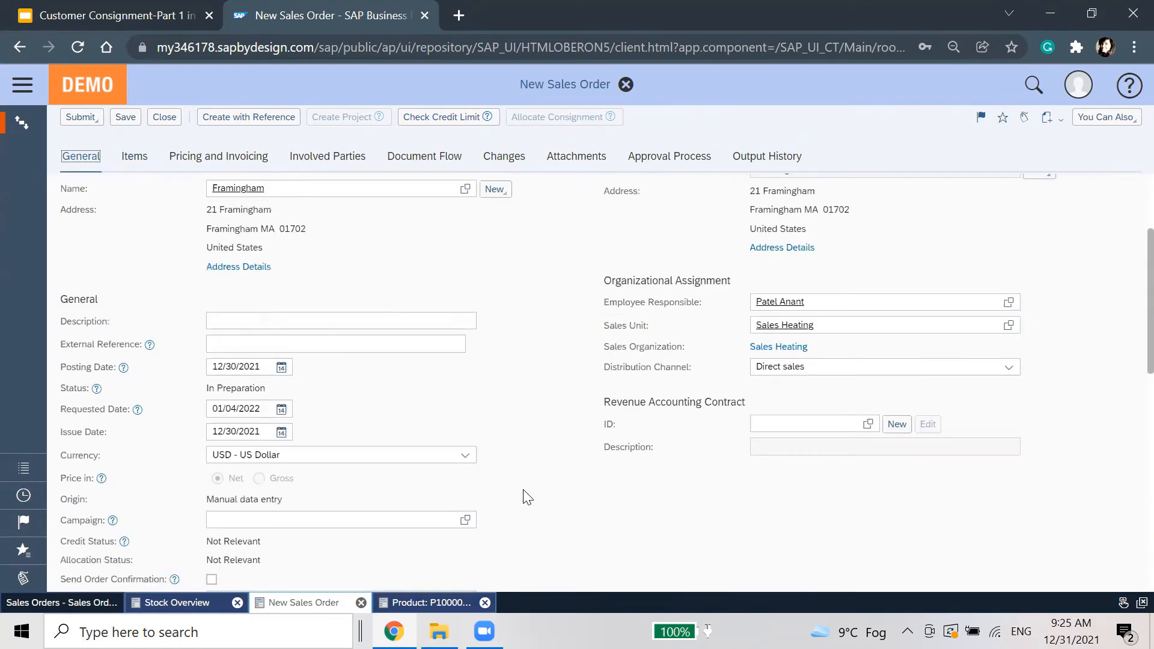
scroll(524, 495, up, 2)
click(134, 157)
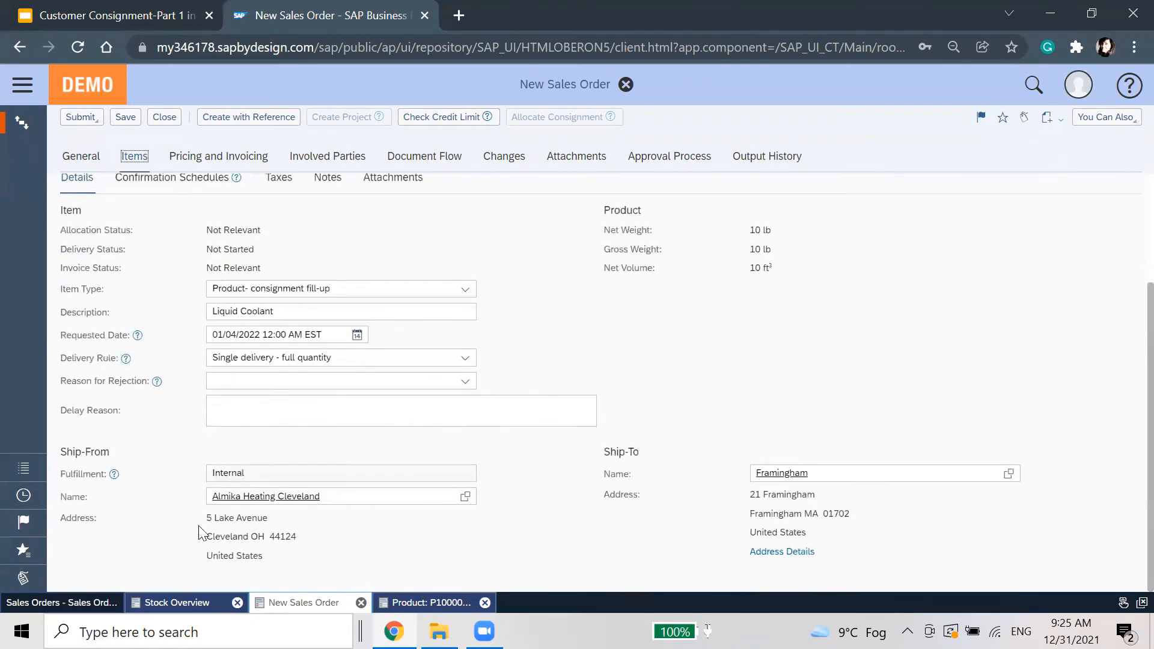
click(114, 474)
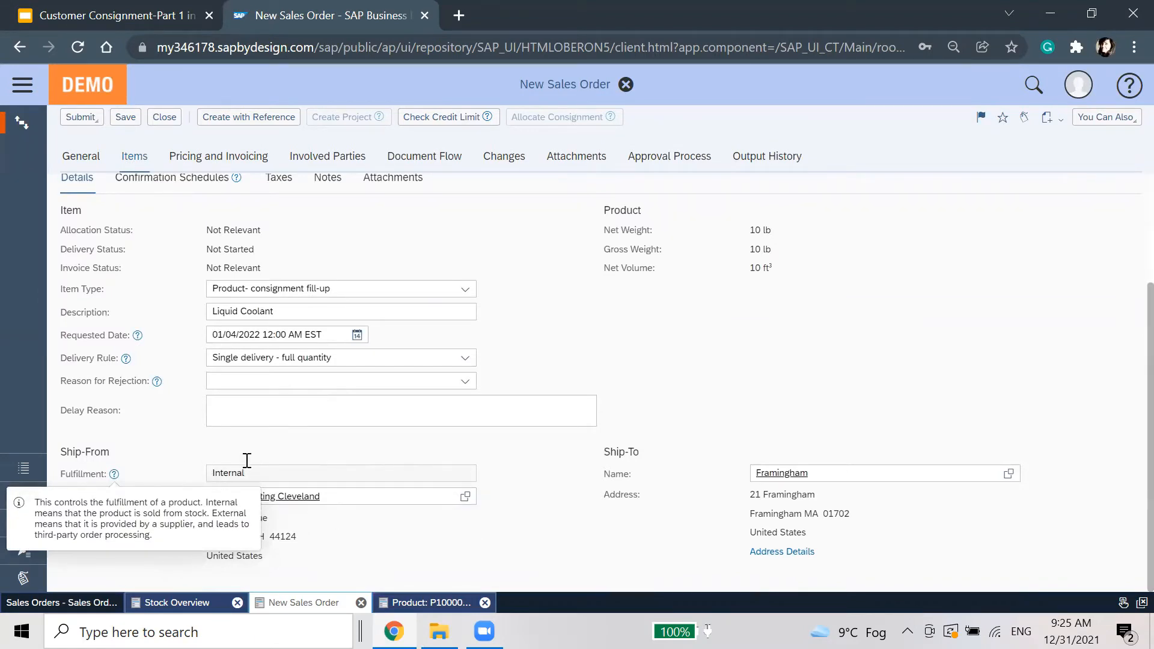
Release the new consignment fill-up sales order and refresh the Sales Orders list.
scroll(873, 504, up, 2)
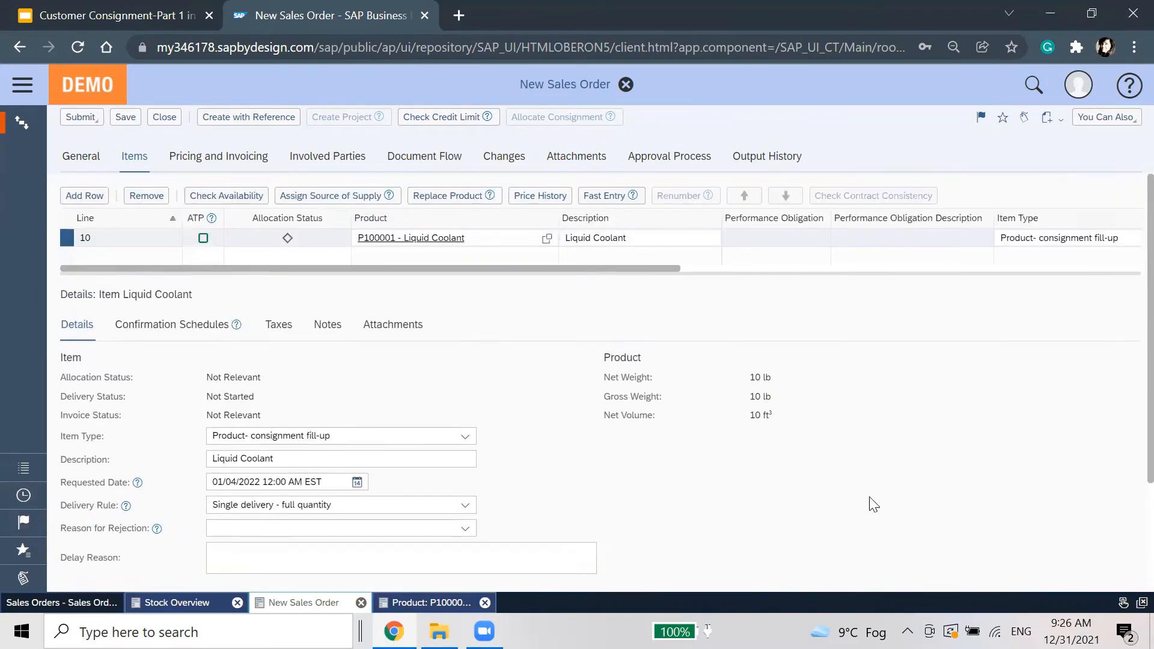
click(81, 117)
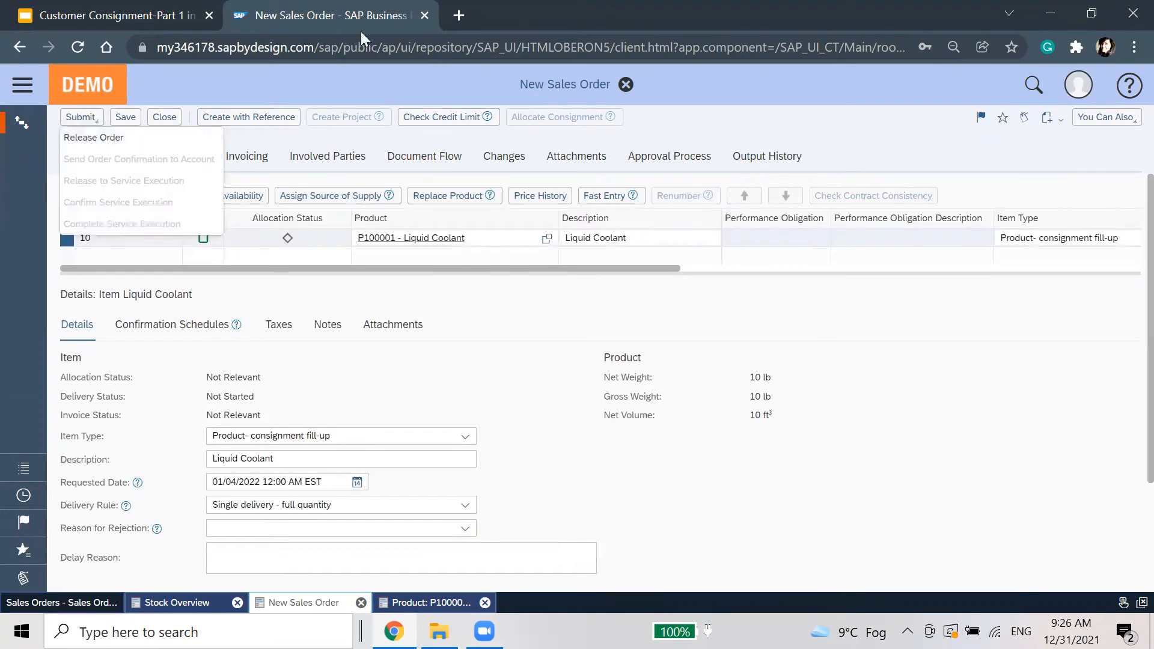
click(194, 138)
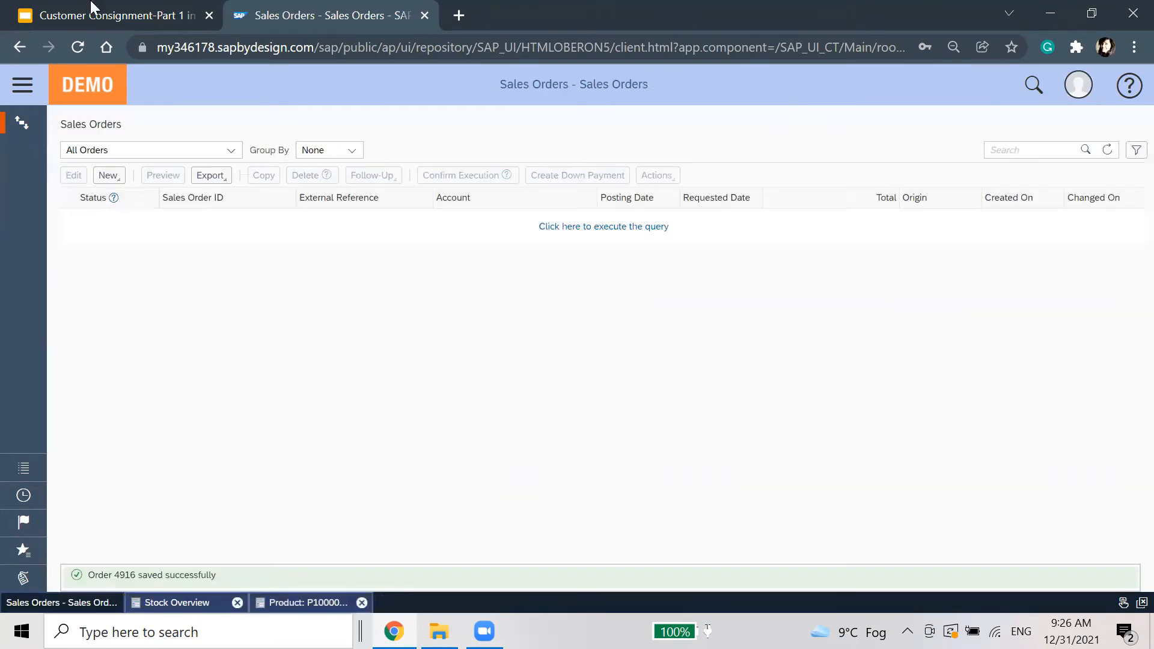
click(17, 89)
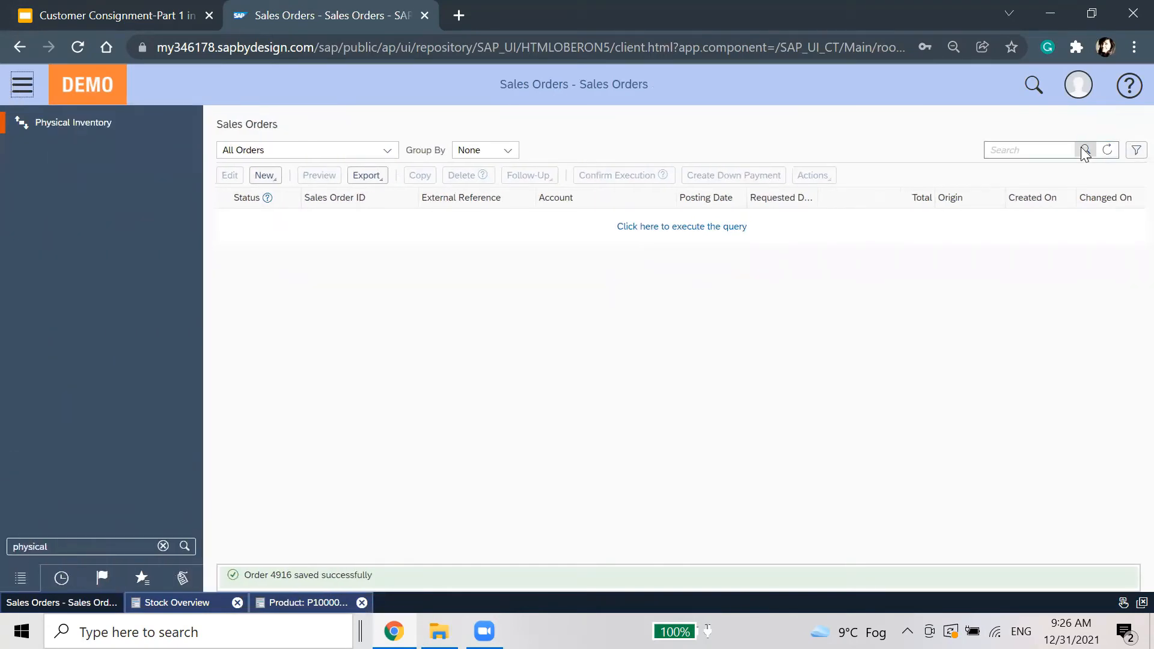
click(1108, 151)
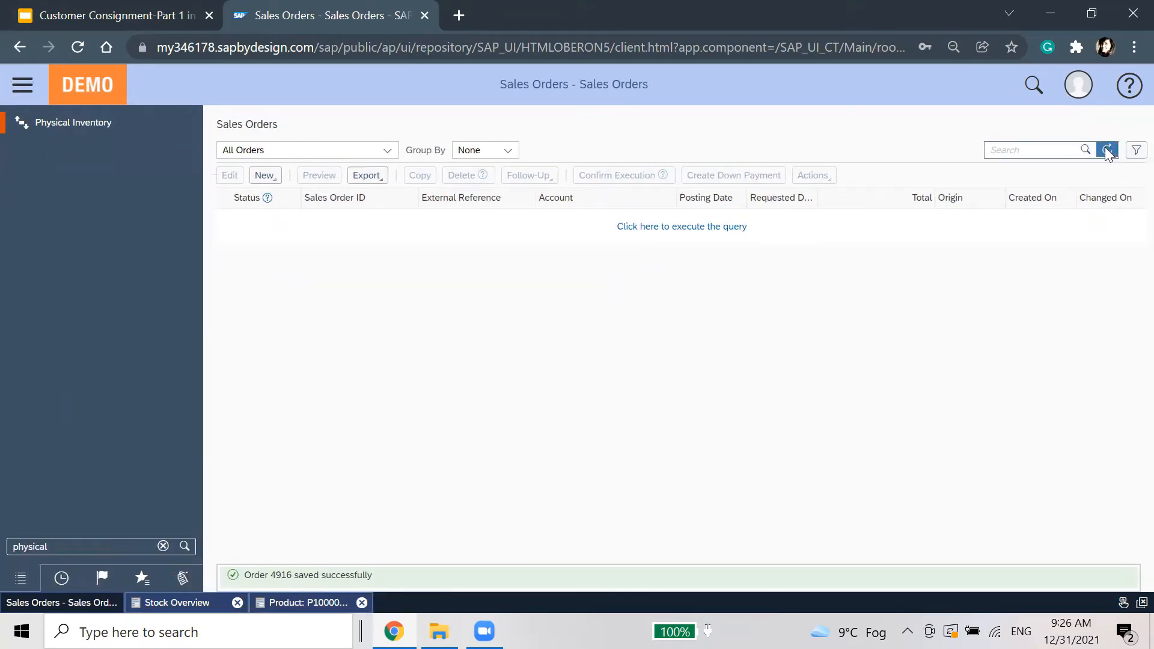
Find Outbound Logistics Control by searching for "outbound logi" and open its Customer Demand view.
click(163, 546)
text(out)
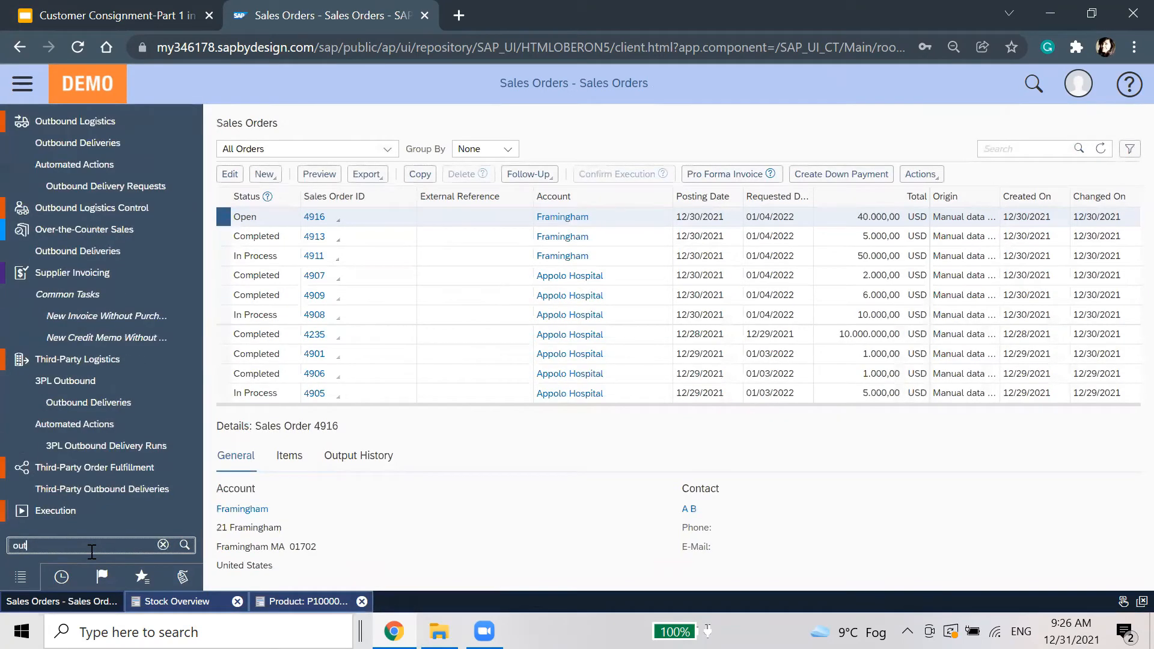
text(h)
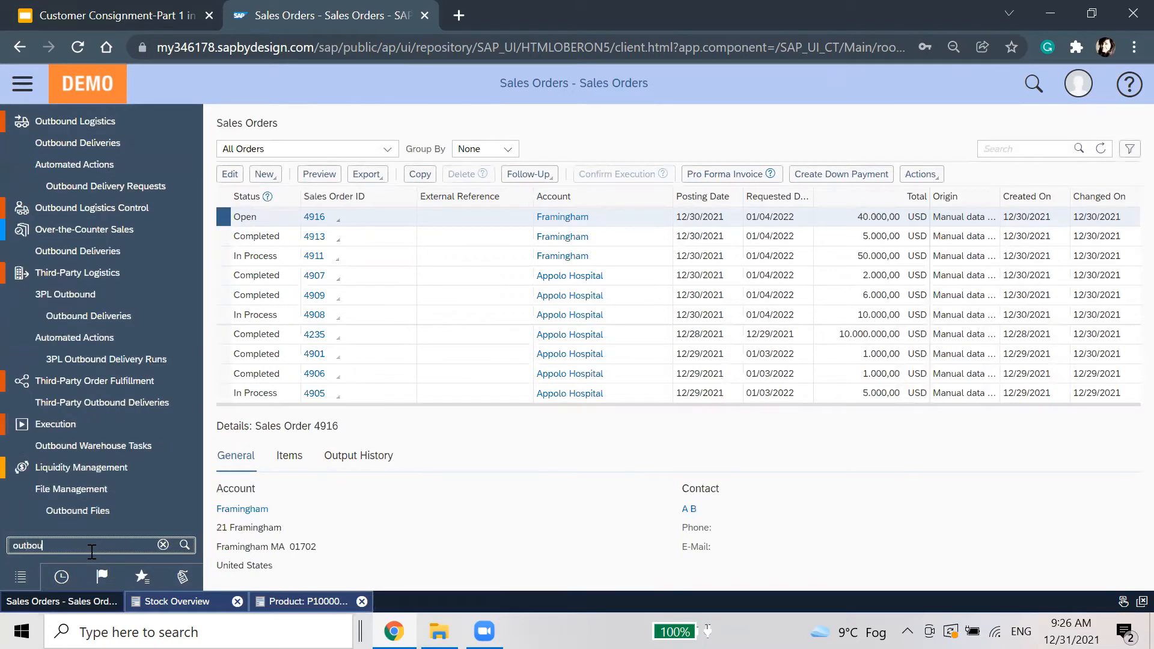
text(ound logi)
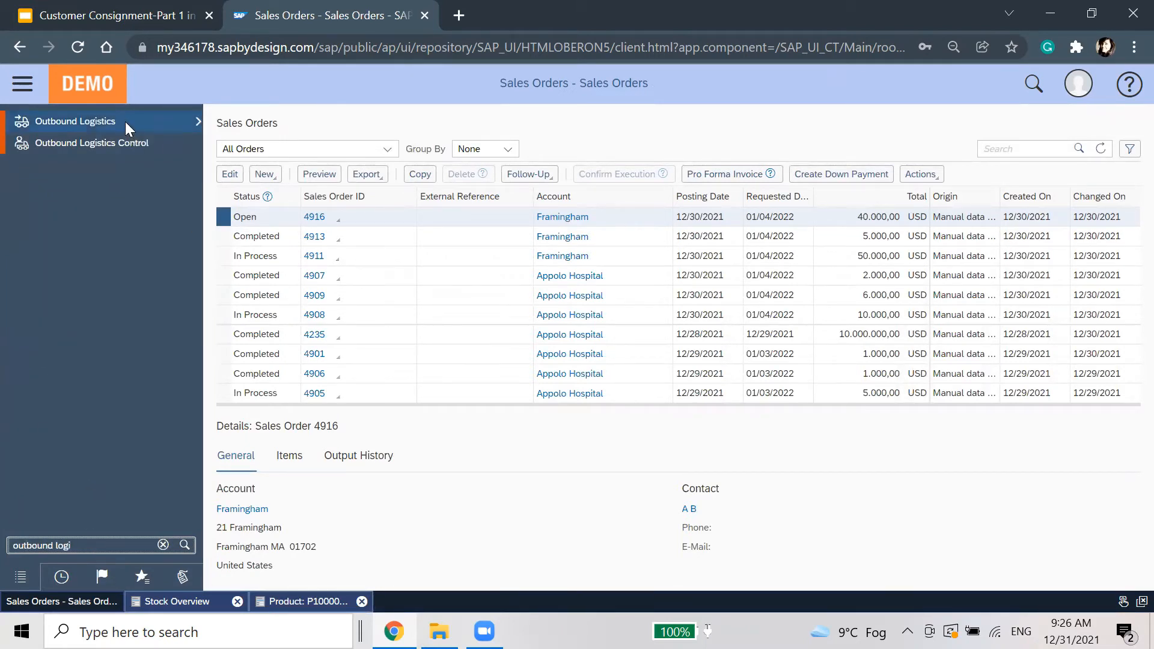
mouse_move(132, 140)
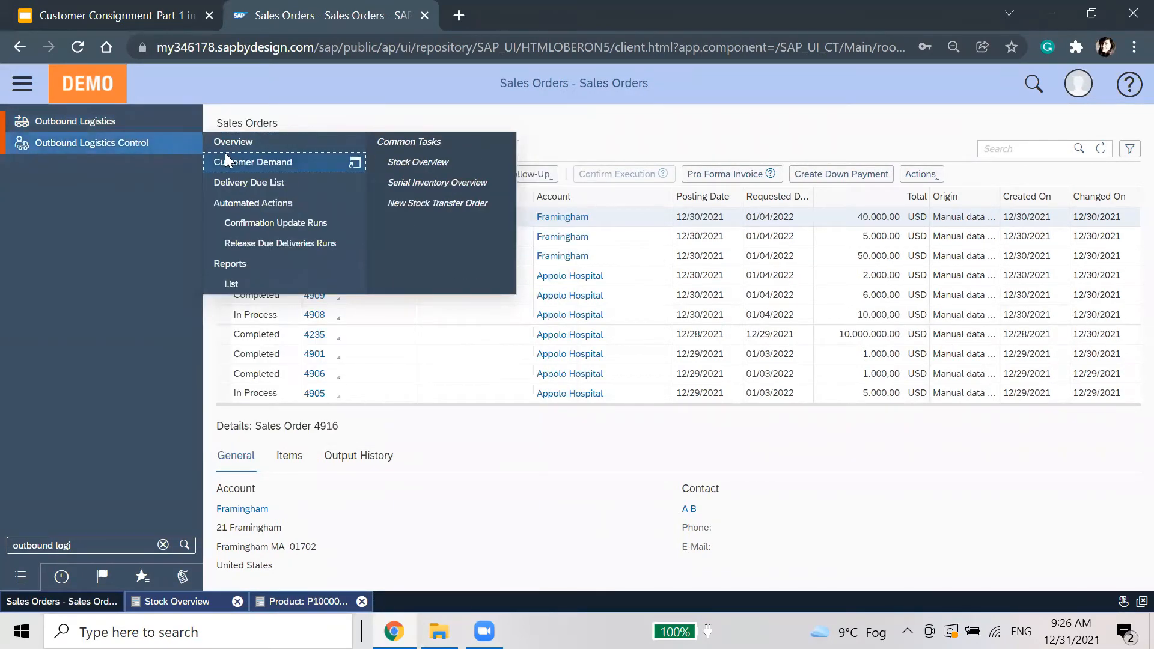
click(226, 158)
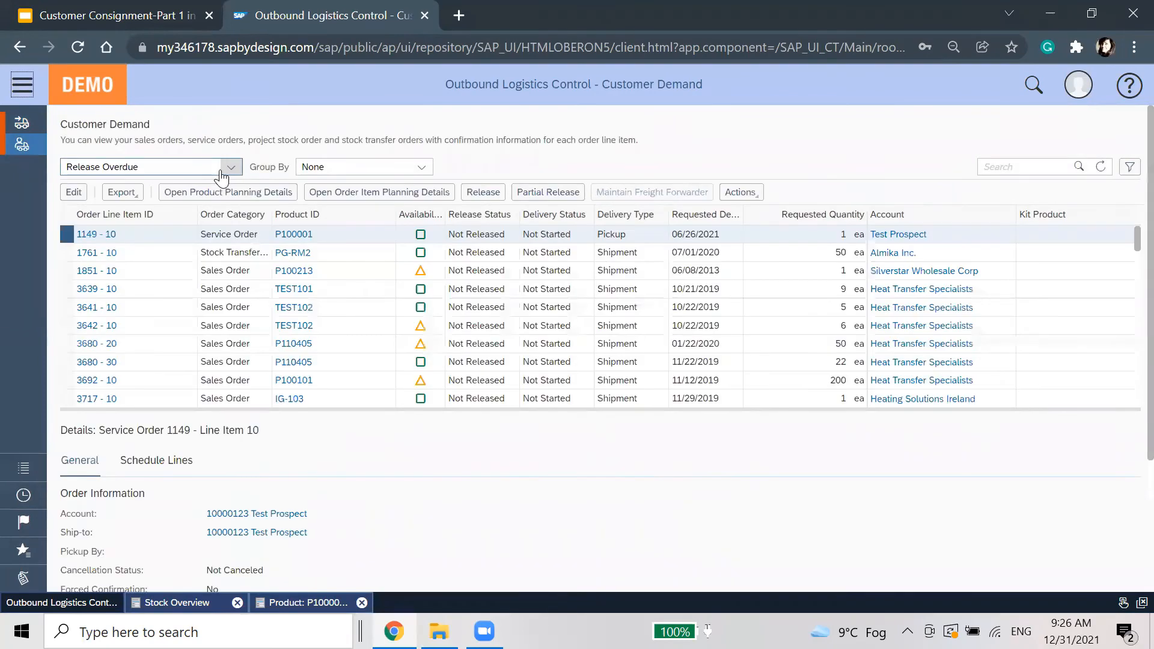
Show the Consignment Fill up Orders in Customer Demand and select the unreleased P100001 line for Framingham.
click(222, 174)
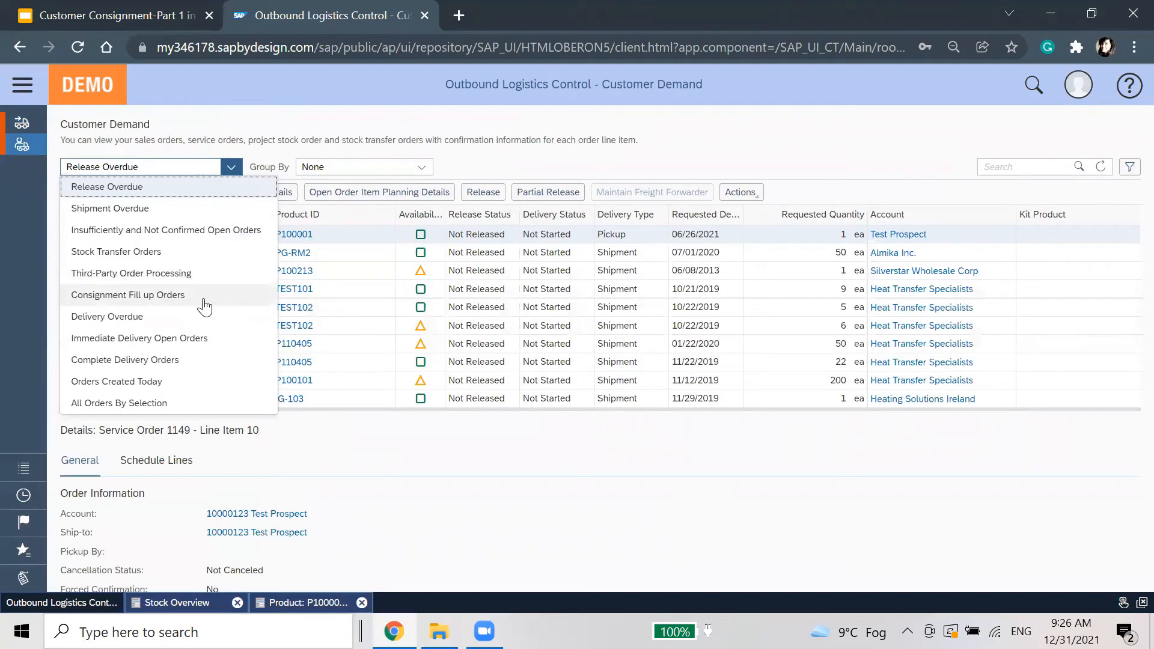
click(204, 300)
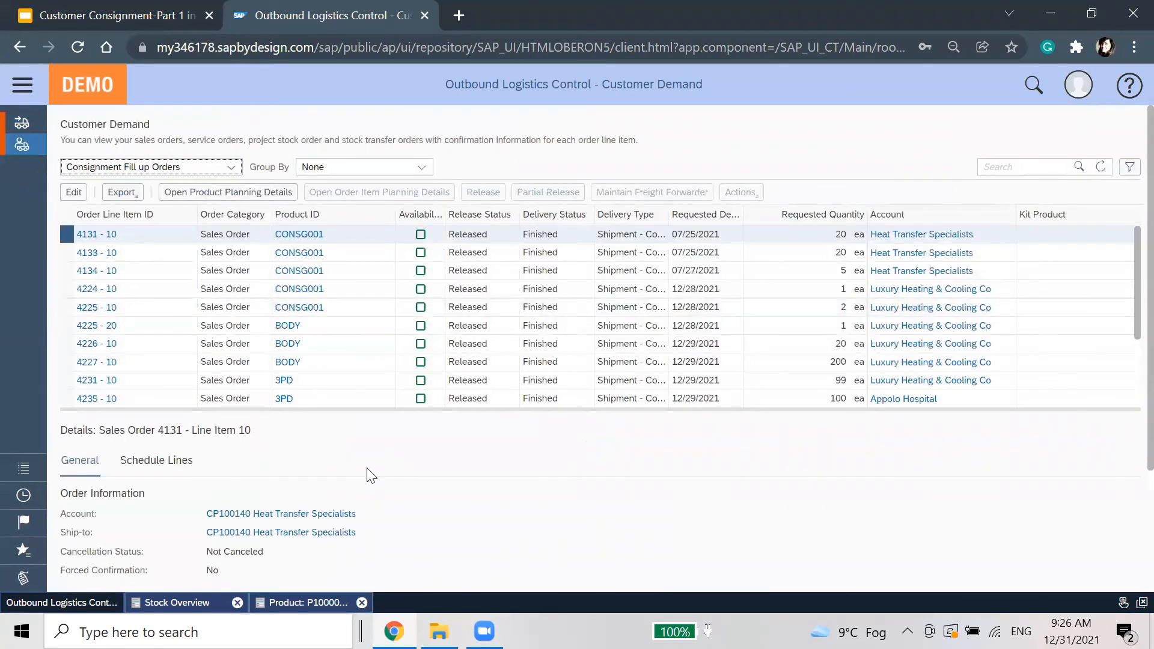
scroll(365, 379, down, 4)
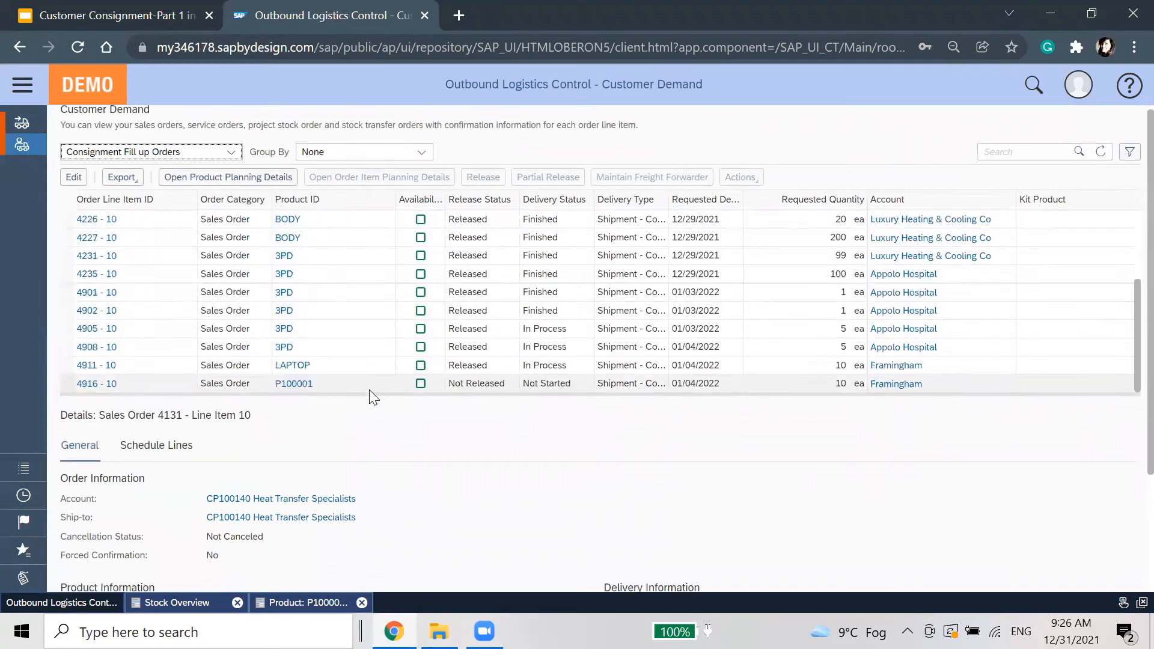
scroll(366, 324, down, 3)
click(363, 240)
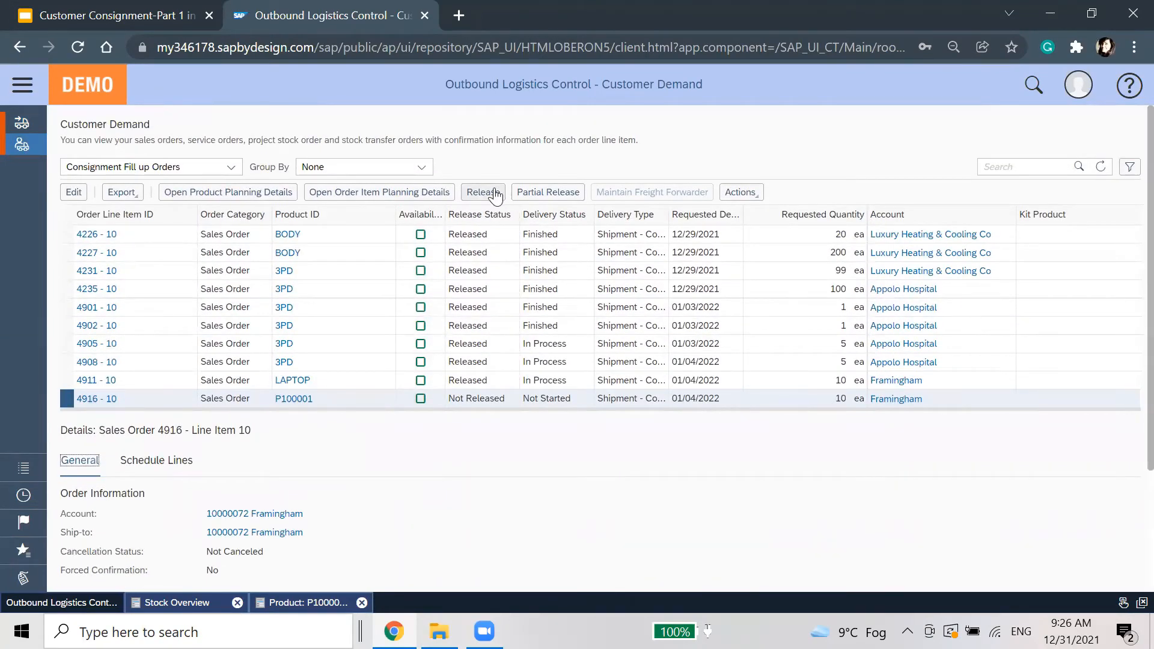
Release the selected P100001 demand line for Framingham and refresh the Customer Demand list.
click(494, 192)
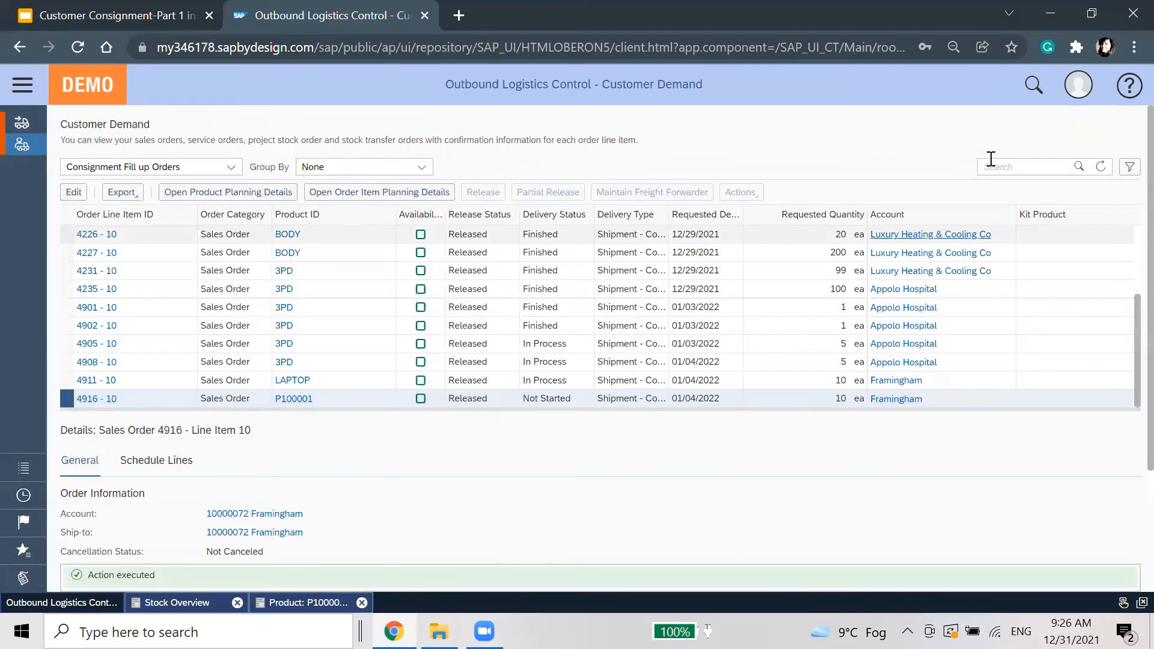
click(1100, 166)
Open the Delivery Proposals view of Outbound Logistics and collapse the navigation.
click(24, 87)
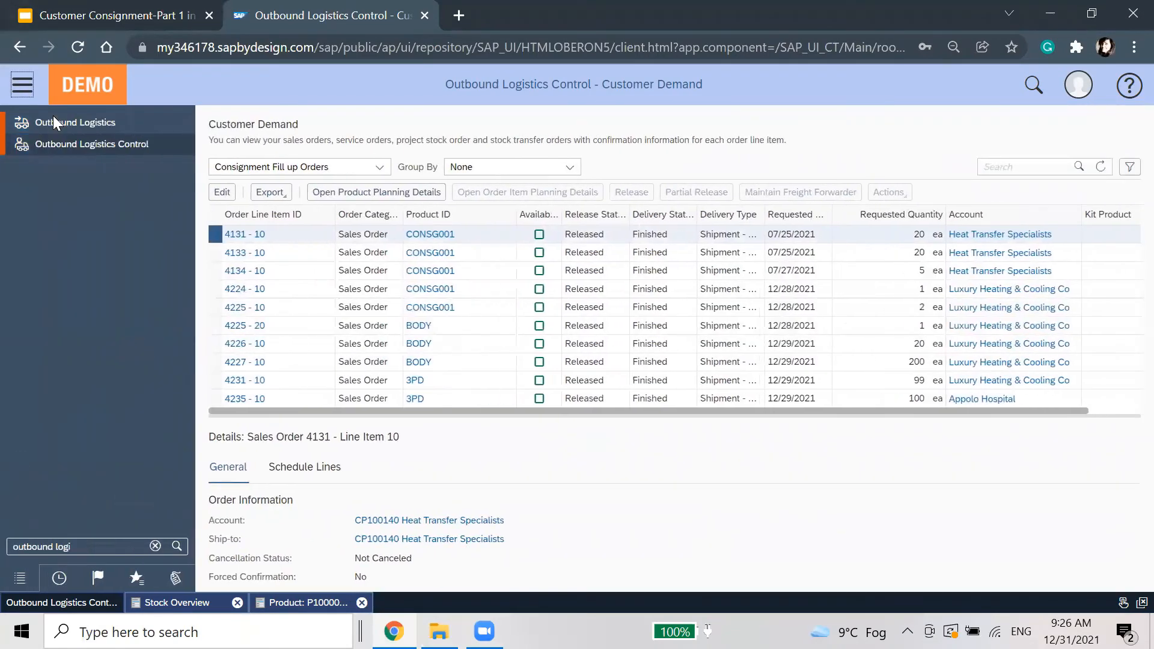
mouse_move(53, 120)
click(282, 161)
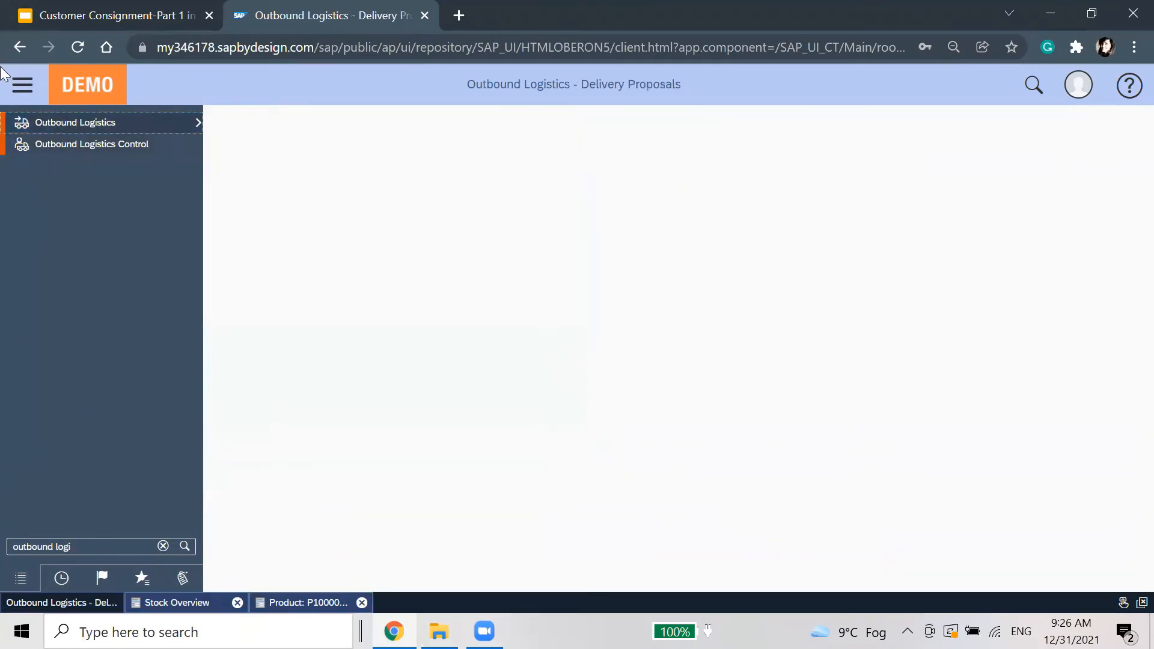
click(20, 99)
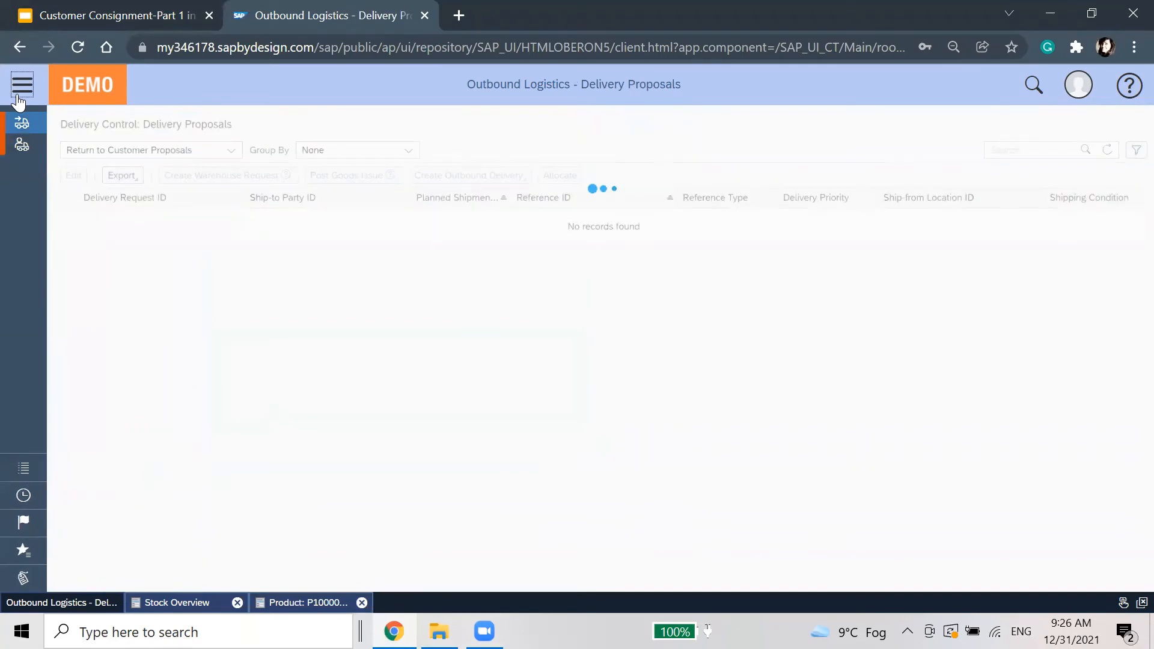
Show the Consignment Fill-up Proposals and filter them by the new sales order's number.
click(188, 152)
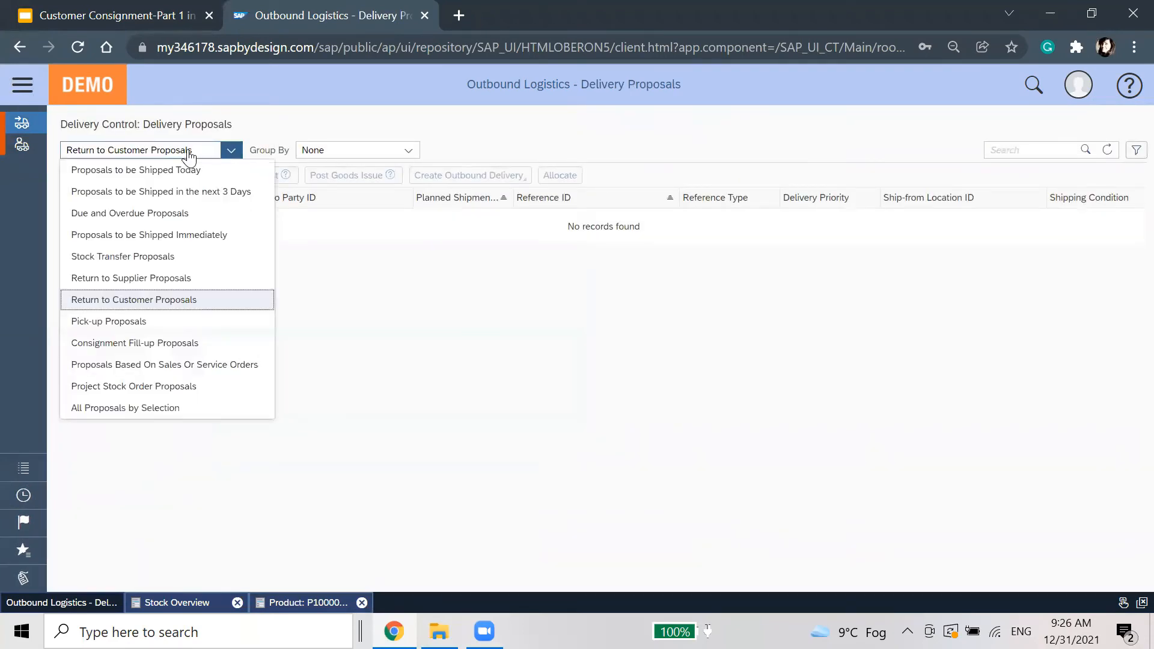
click(178, 342)
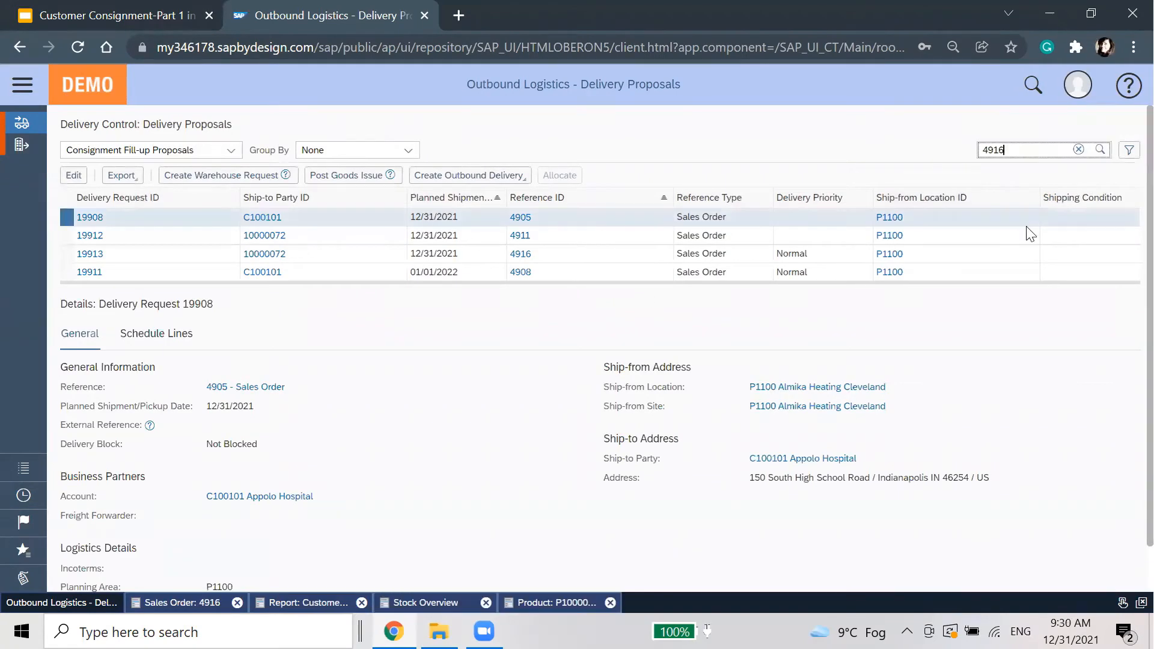
key(Return)
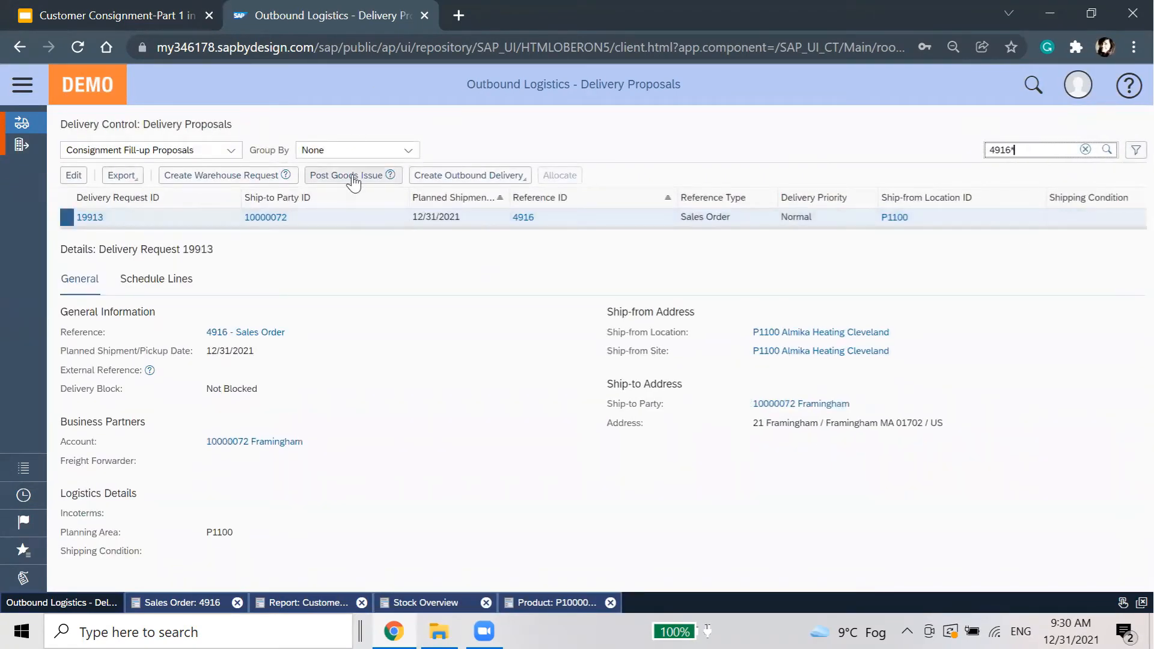
Post the goods issue for the Framingham proposal with the proposed quantity of 10 ea and release the outbound delivery.
click(352, 176)
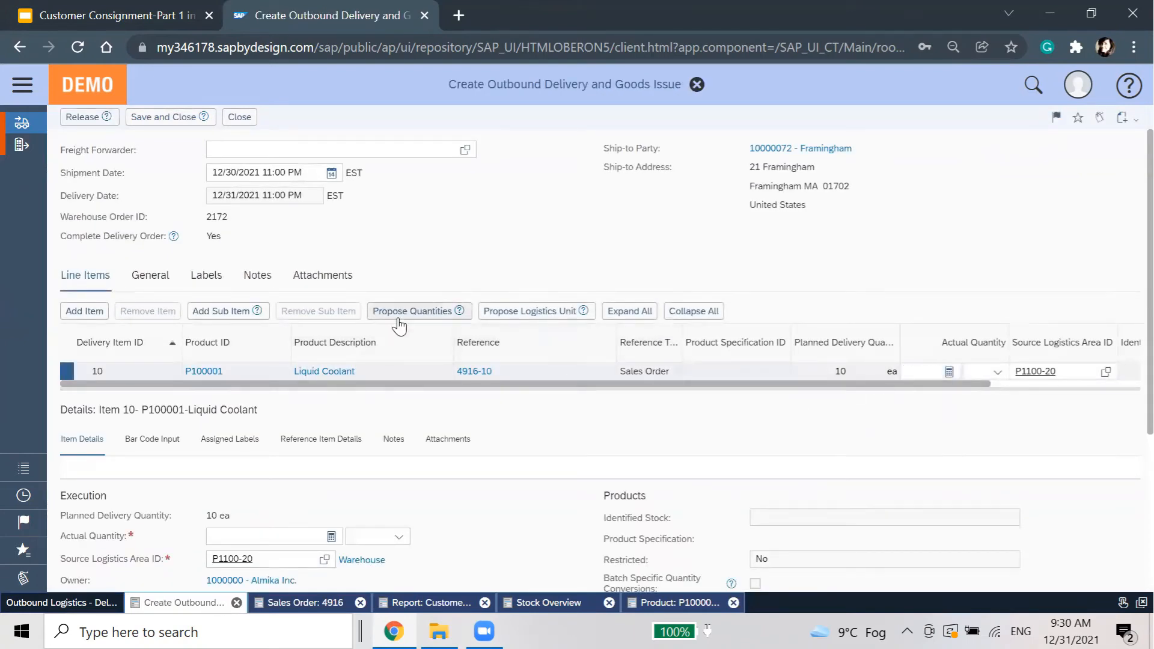
click(398, 311)
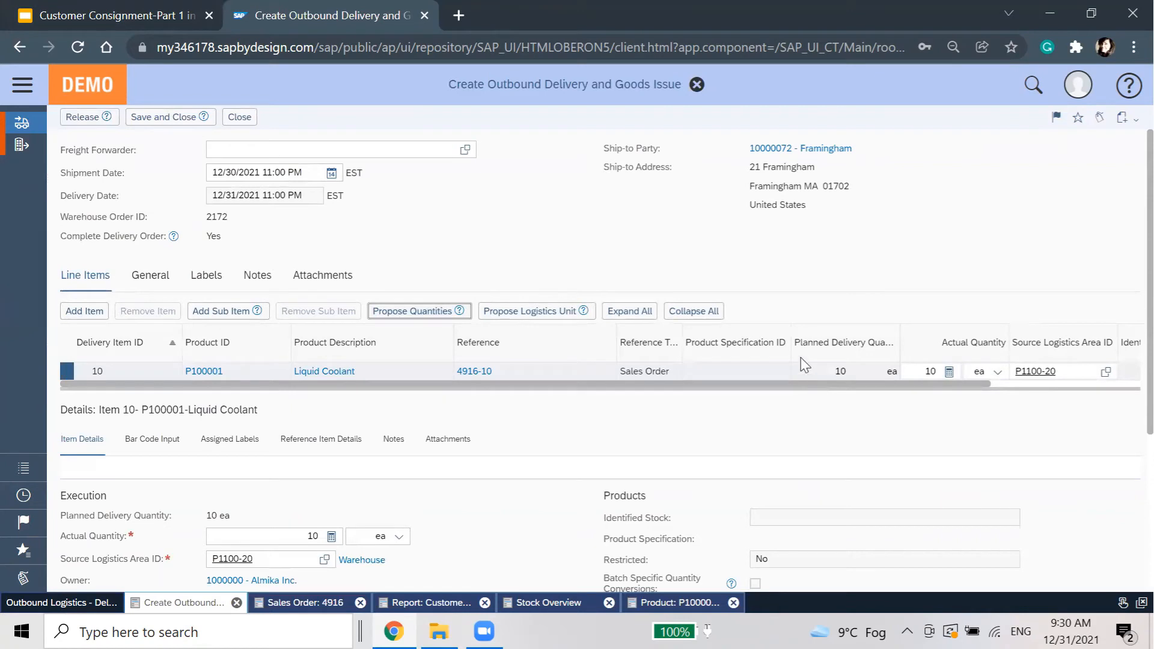
click(797, 431)
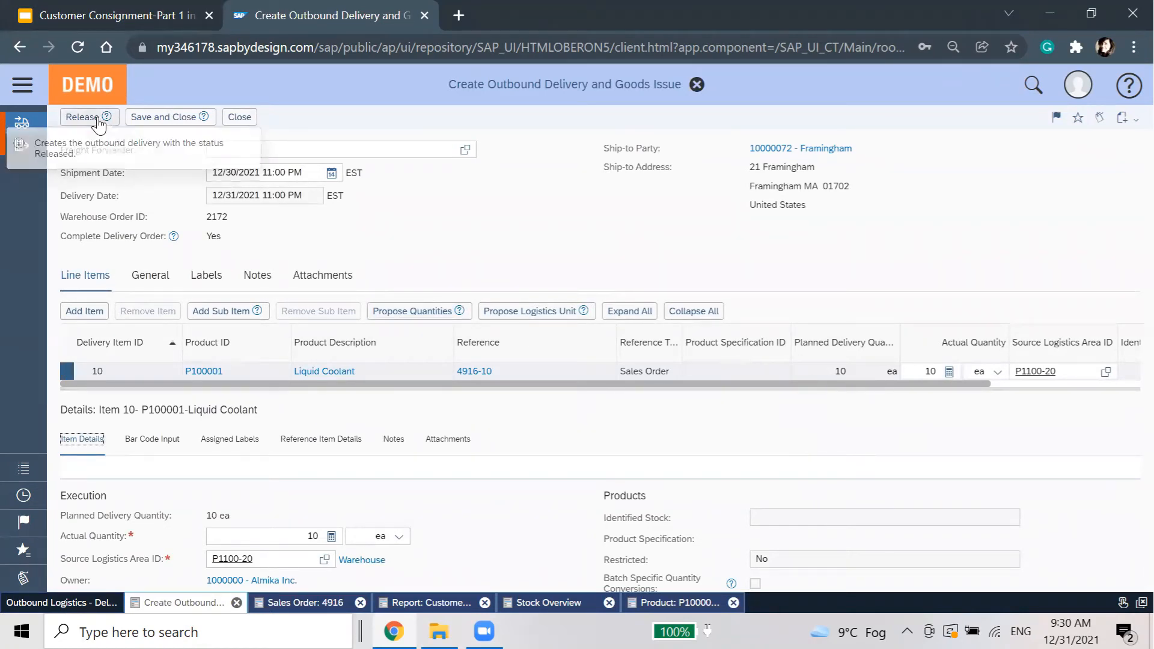
click(73, 120)
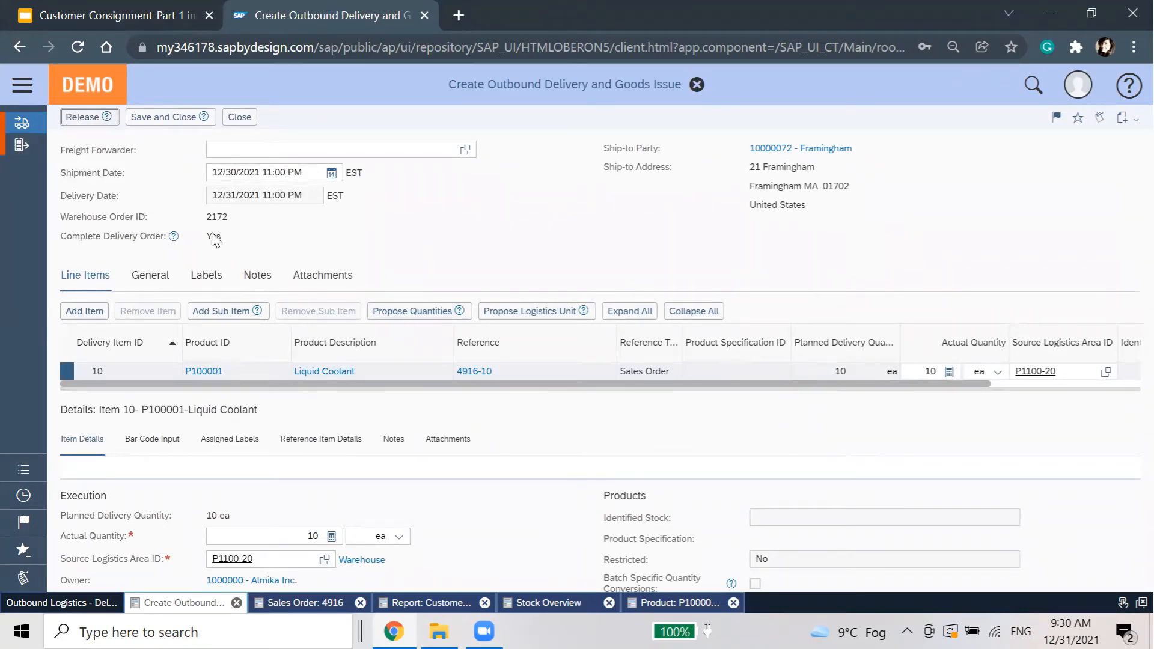
Refresh the Customer Consignment Report and check the delivered fill-up quantity of Liquid Coolant for Framingham.
click(425, 602)
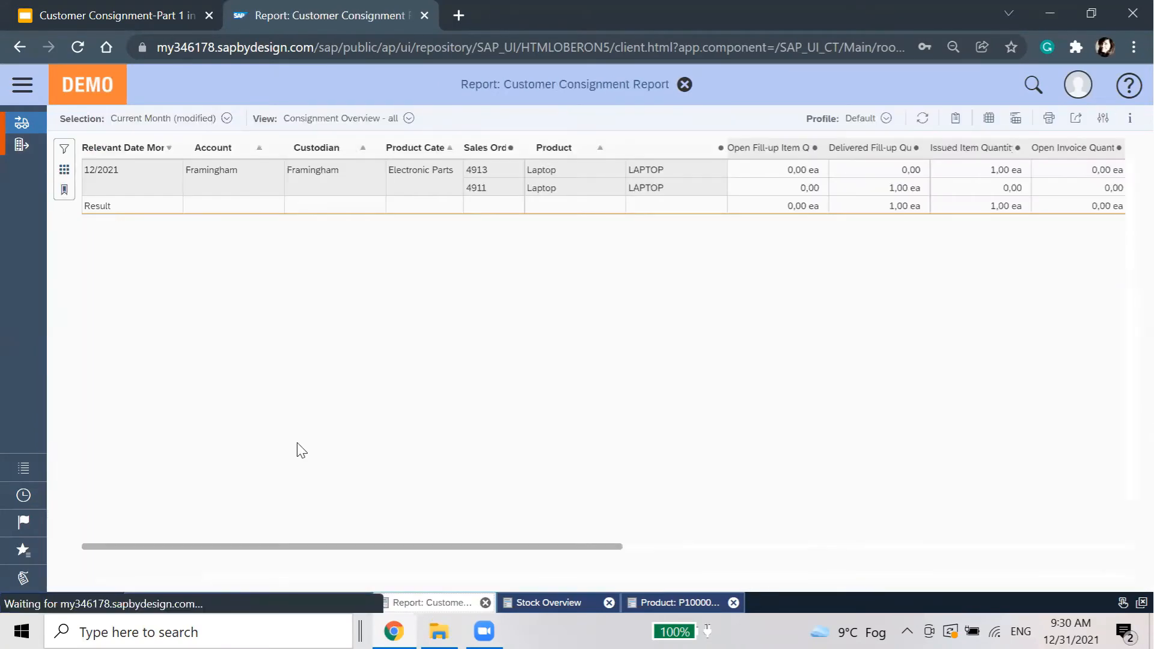
click(923, 123)
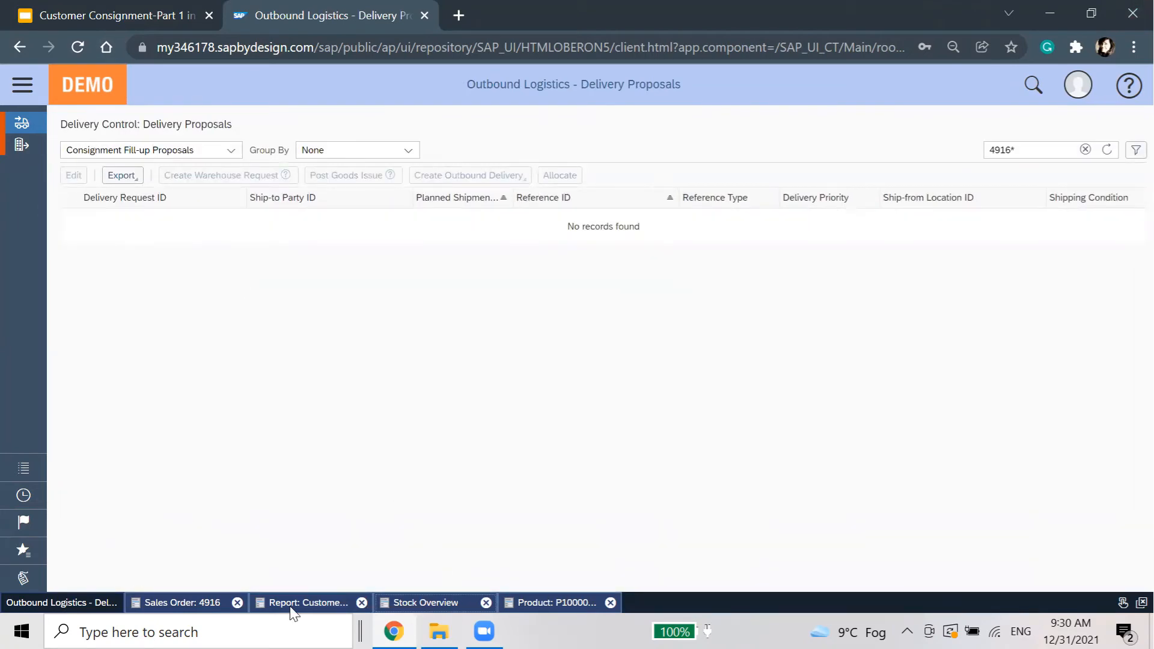
click(291, 604)
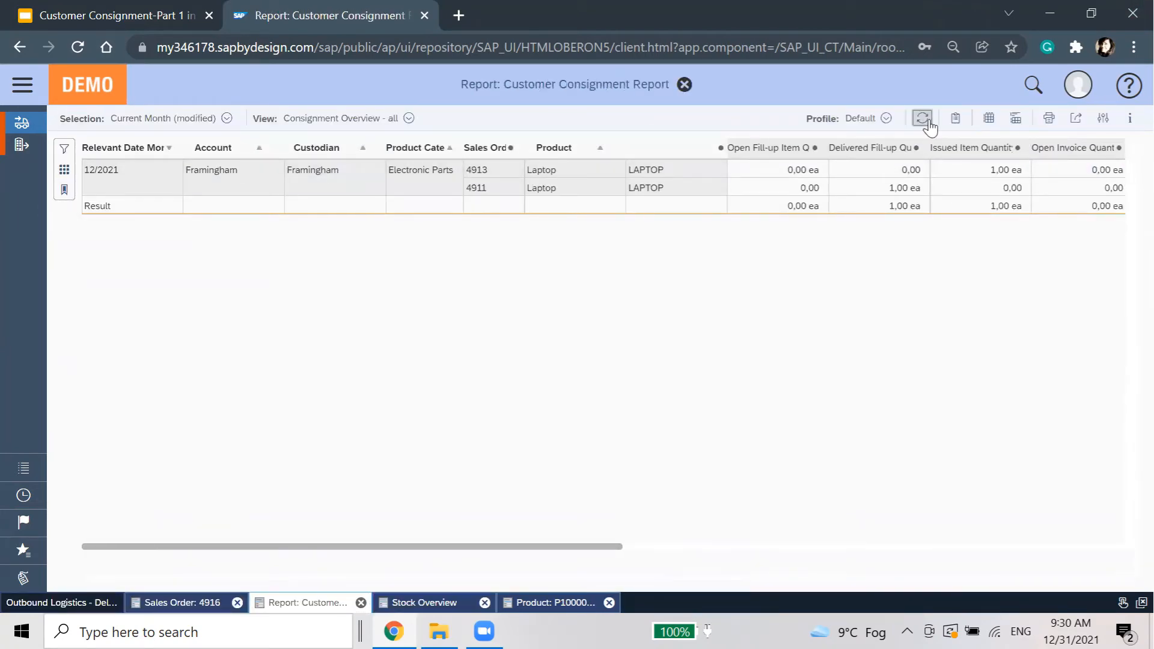
click(923, 119)
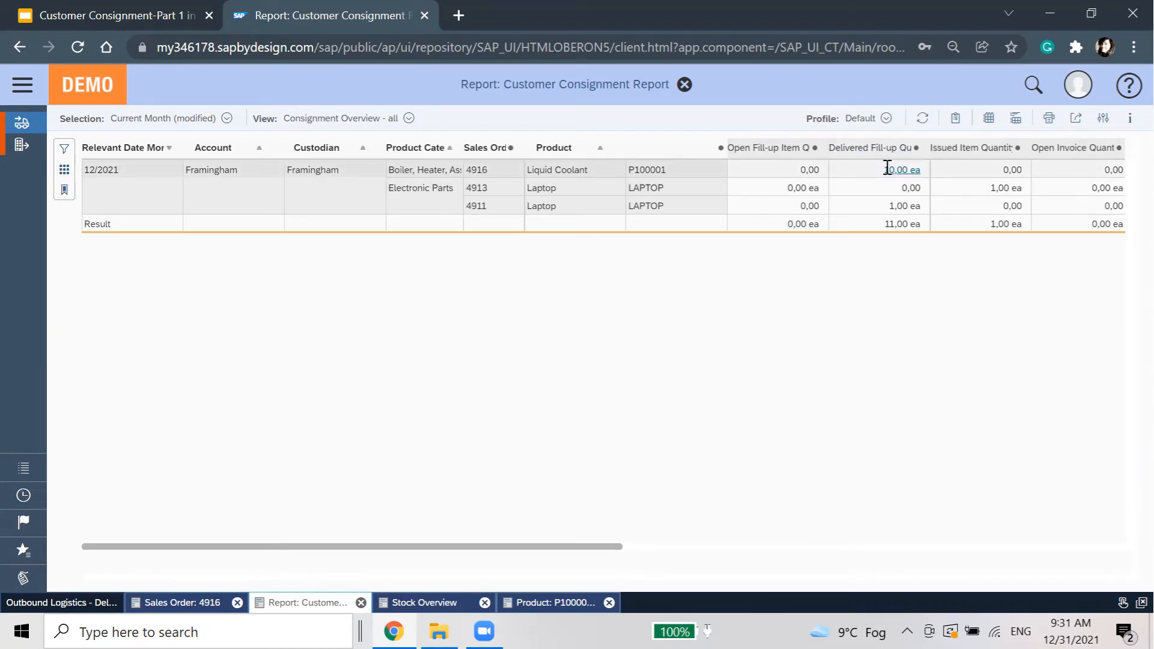
Refresh the Stock Overview, widen the Consignment column and examine the stock type, quantity and custodian of the P100001 consignment stock.
click(441, 602)
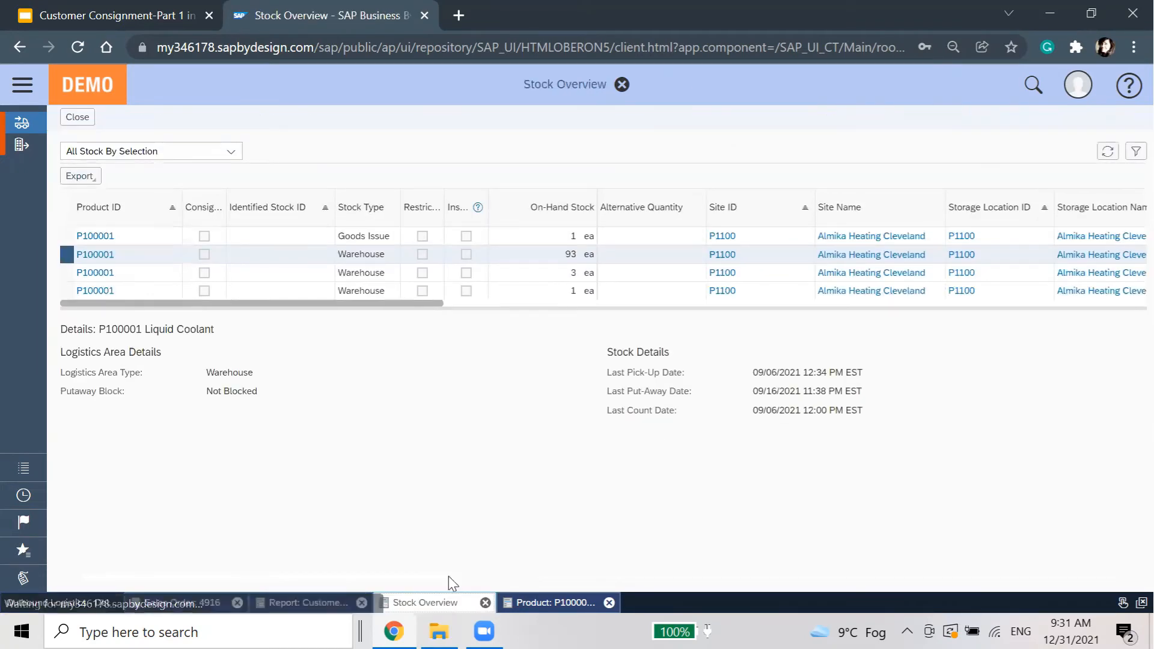
click(1108, 151)
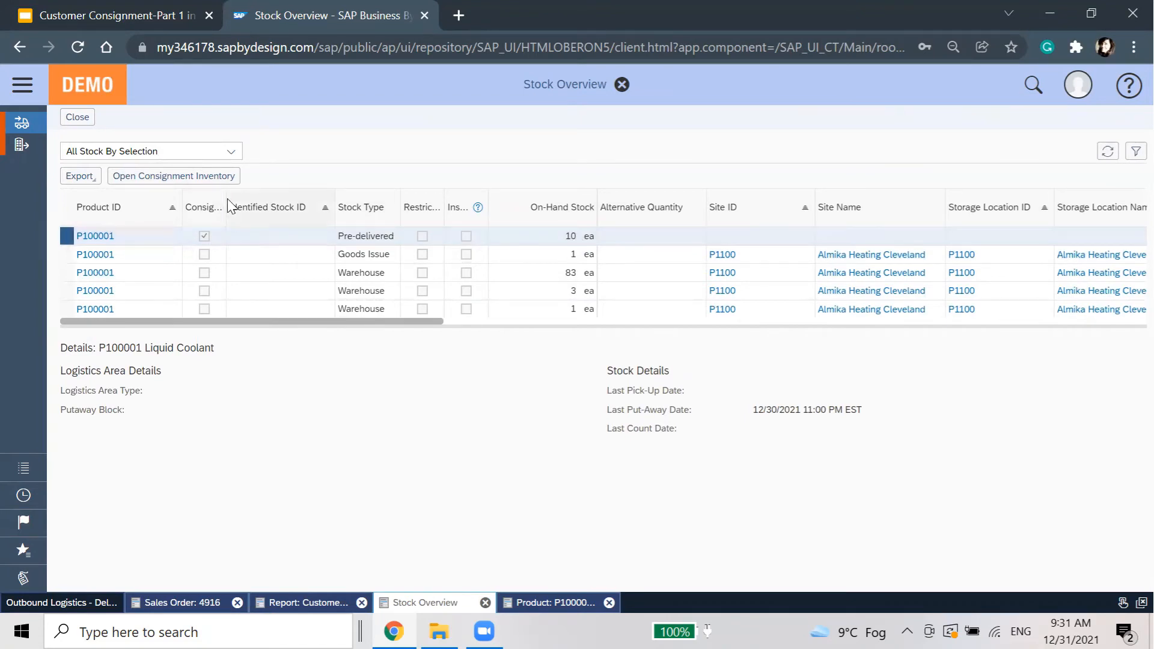
drag(232, 196, 308, 205)
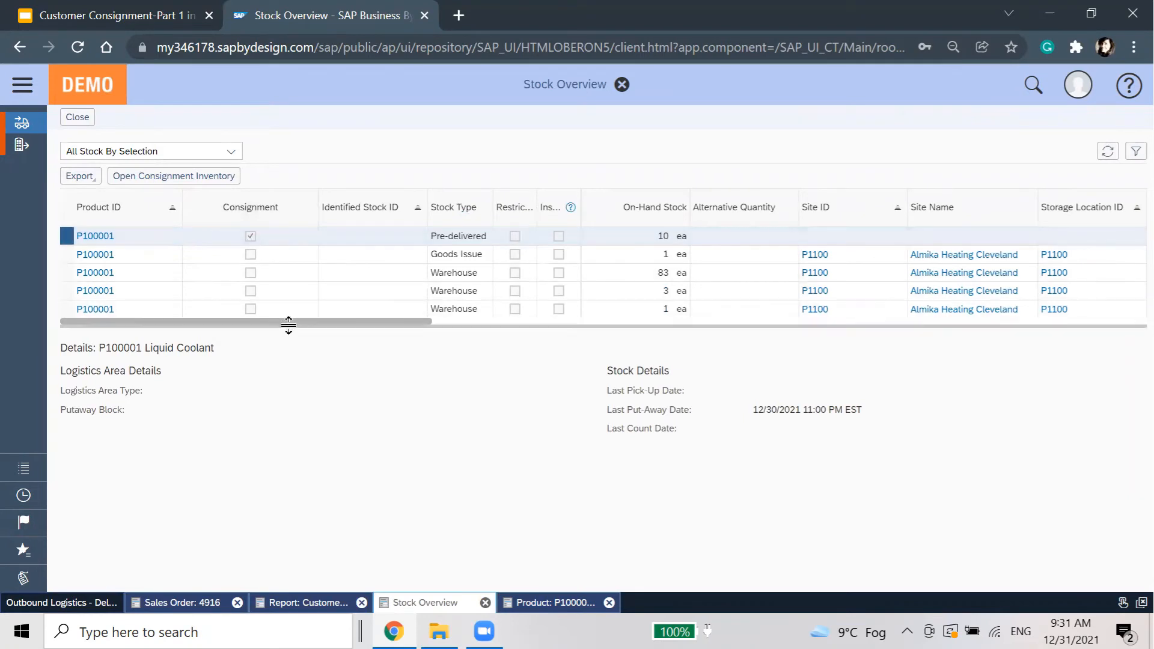
drag(291, 322, 594, 319)
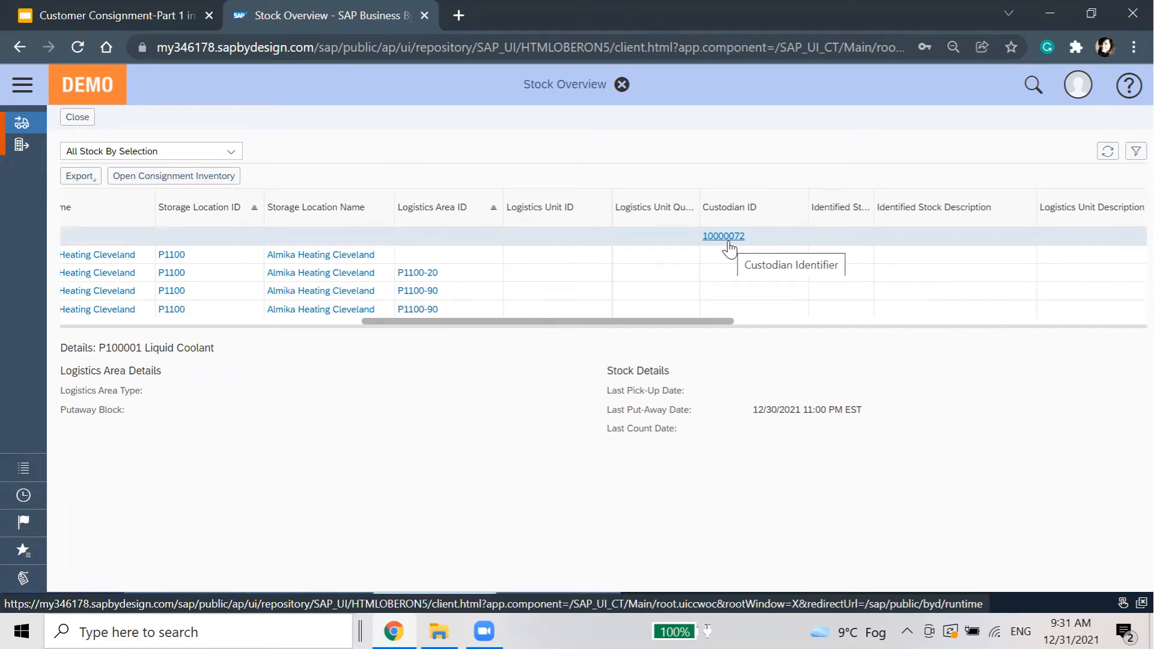
drag(719, 323, 463, 334)
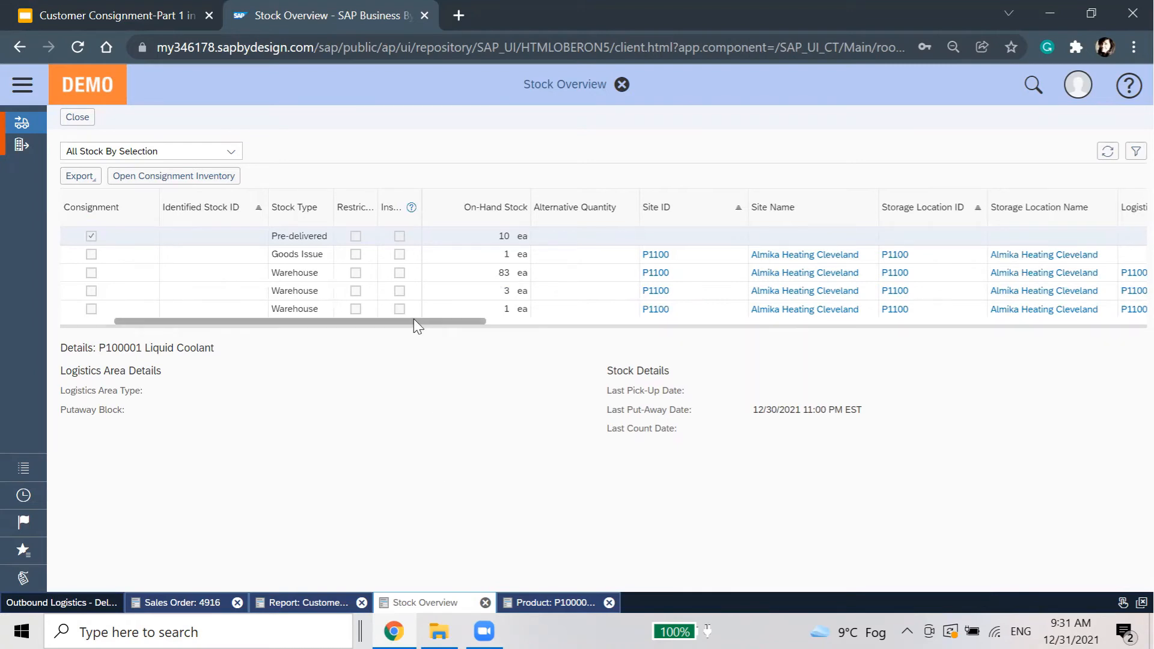
drag(414, 321, 197, 318)
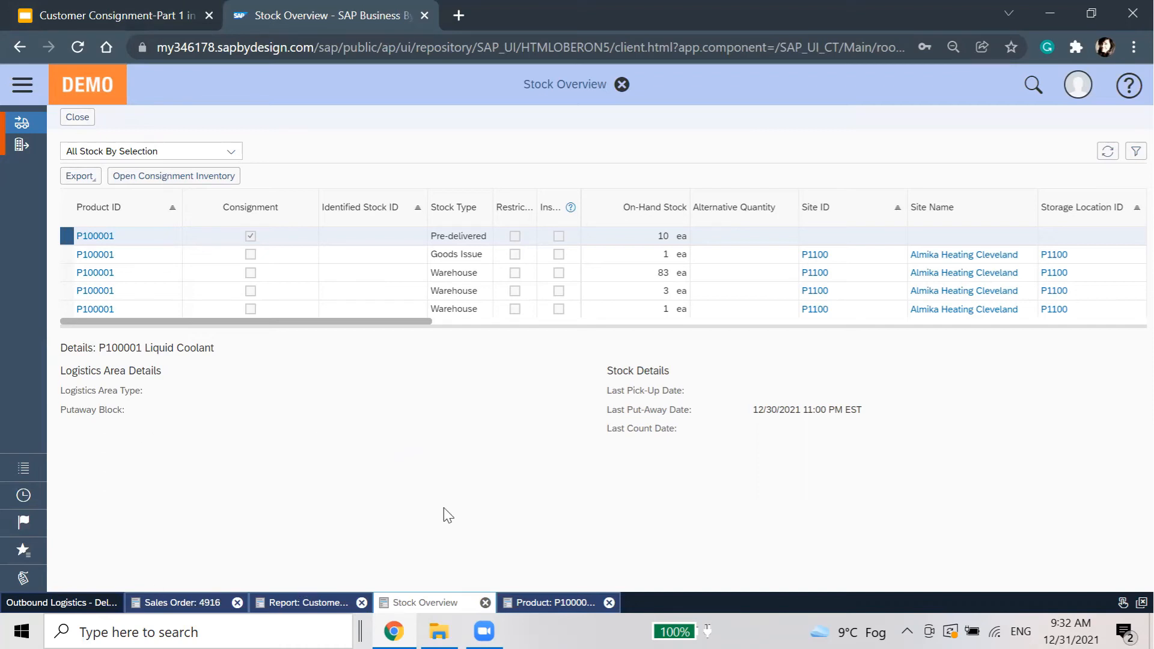
Close the Liquid Coolant product without saving changes and open the Sales Orders view by searching for "sales ord".
click(608, 602)
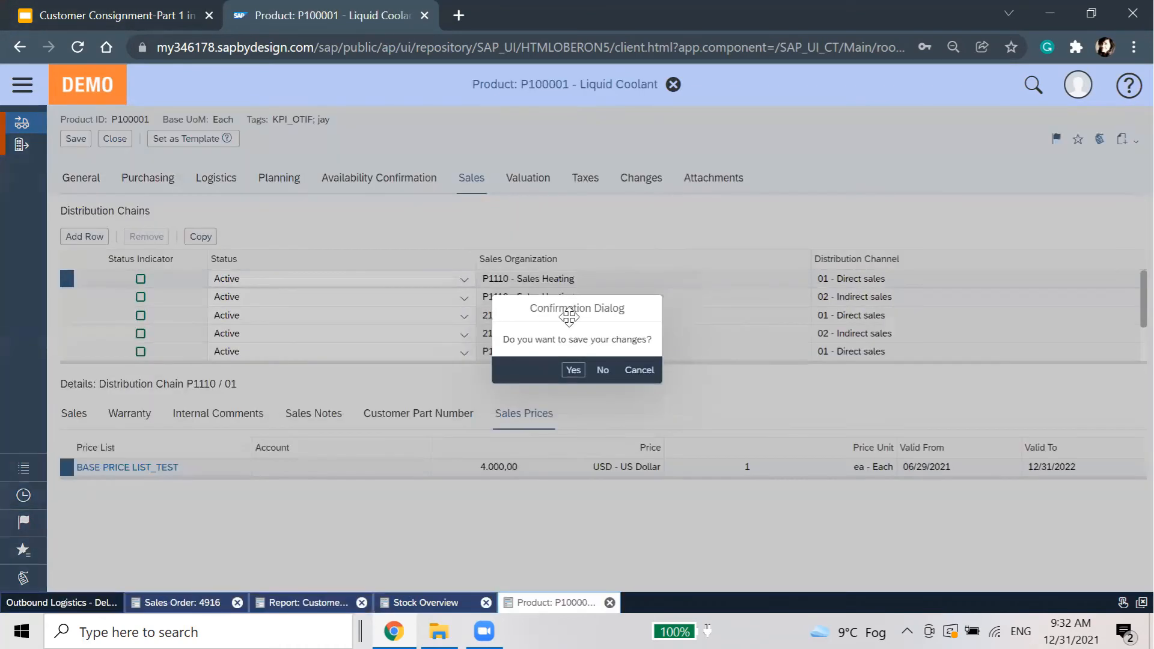
click(603, 370)
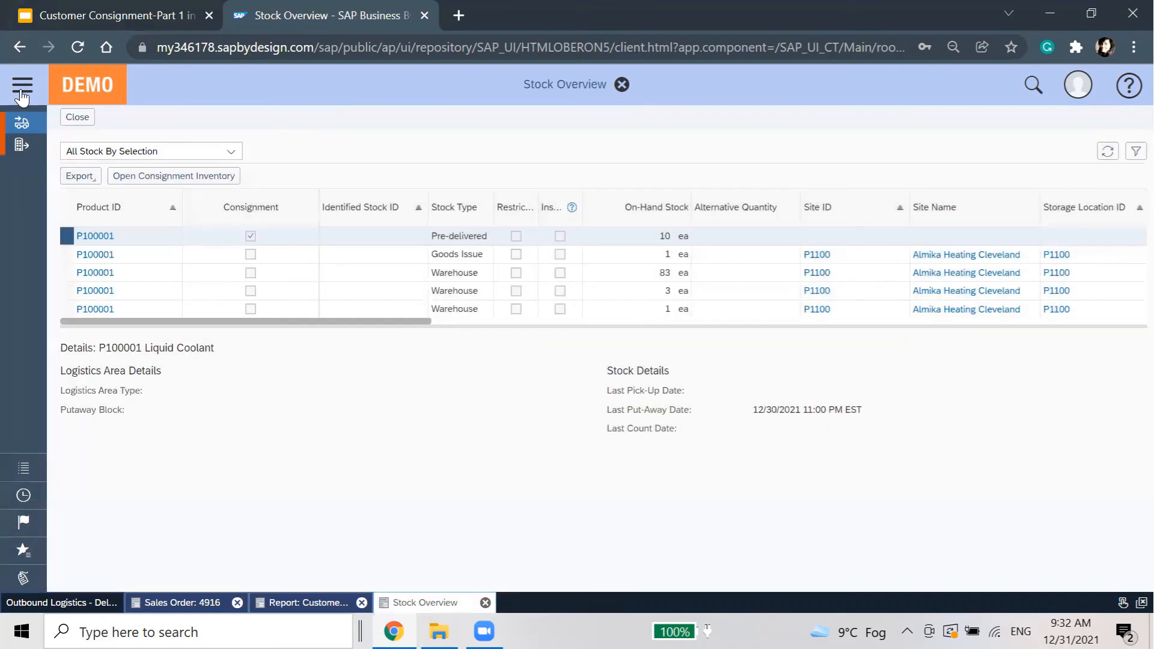
click(21, 88)
drag(111, 546, 2, 545)
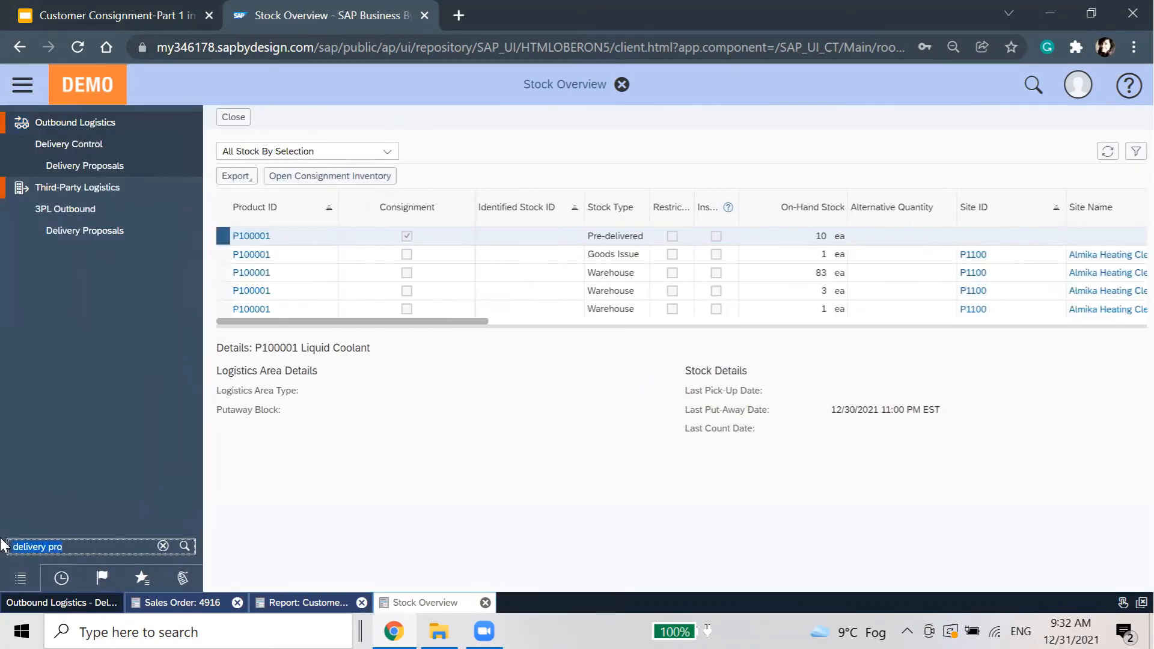
text(sales order)
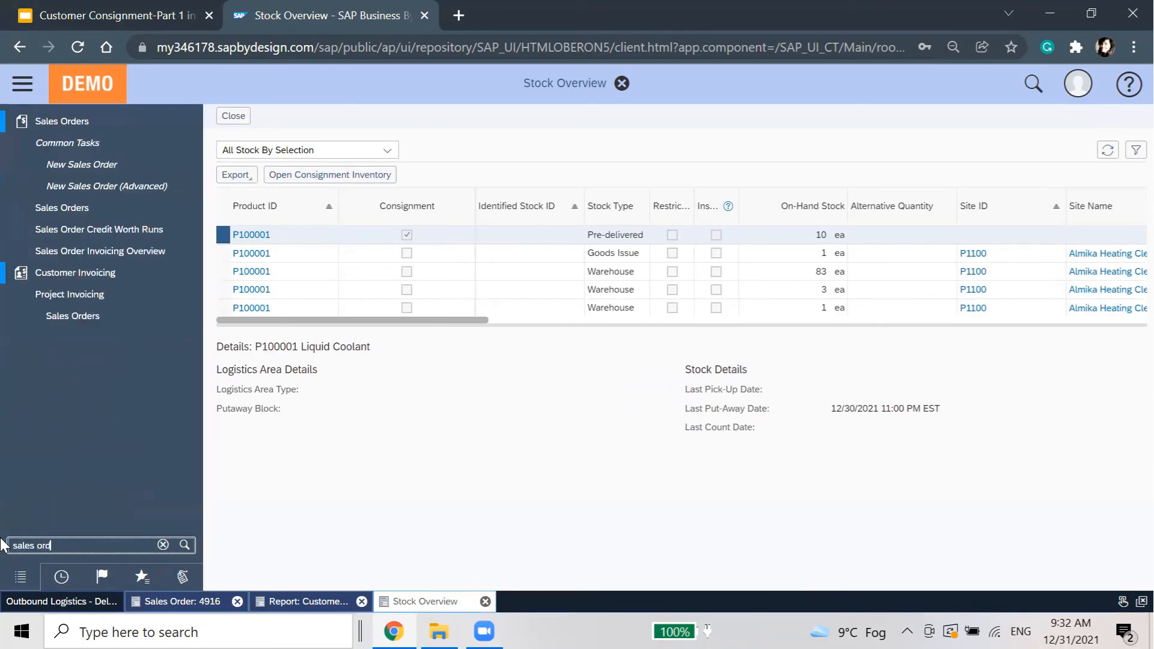
click(69, 205)
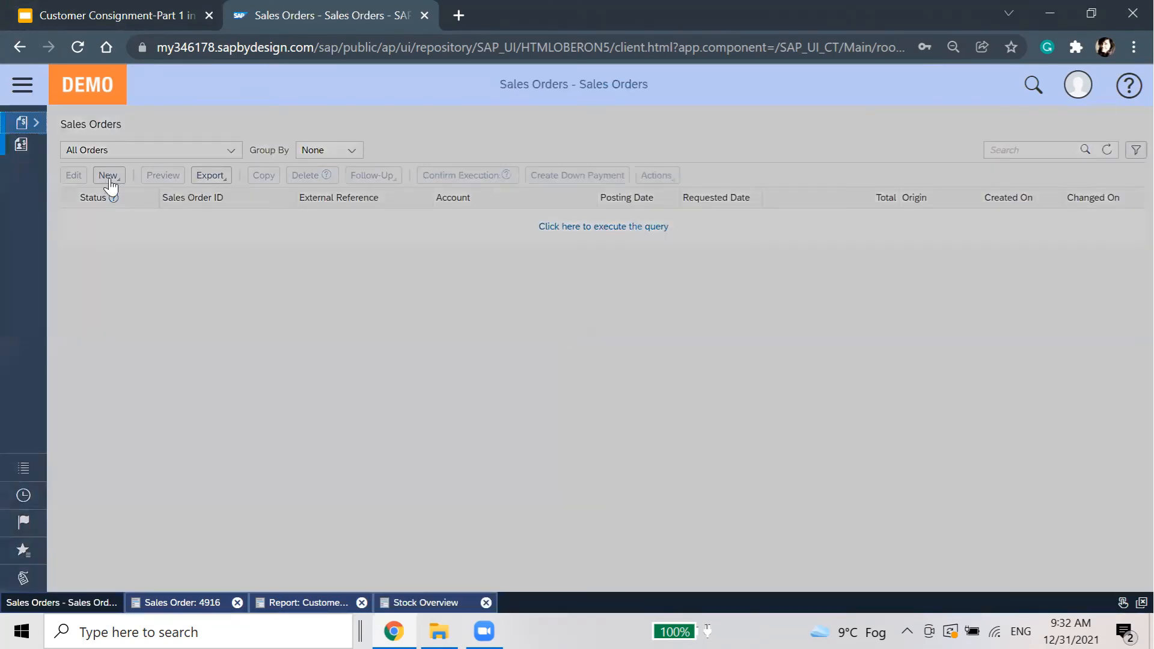
Create a new sales order with Framingham as the account.
click(109, 176)
click(119, 191)
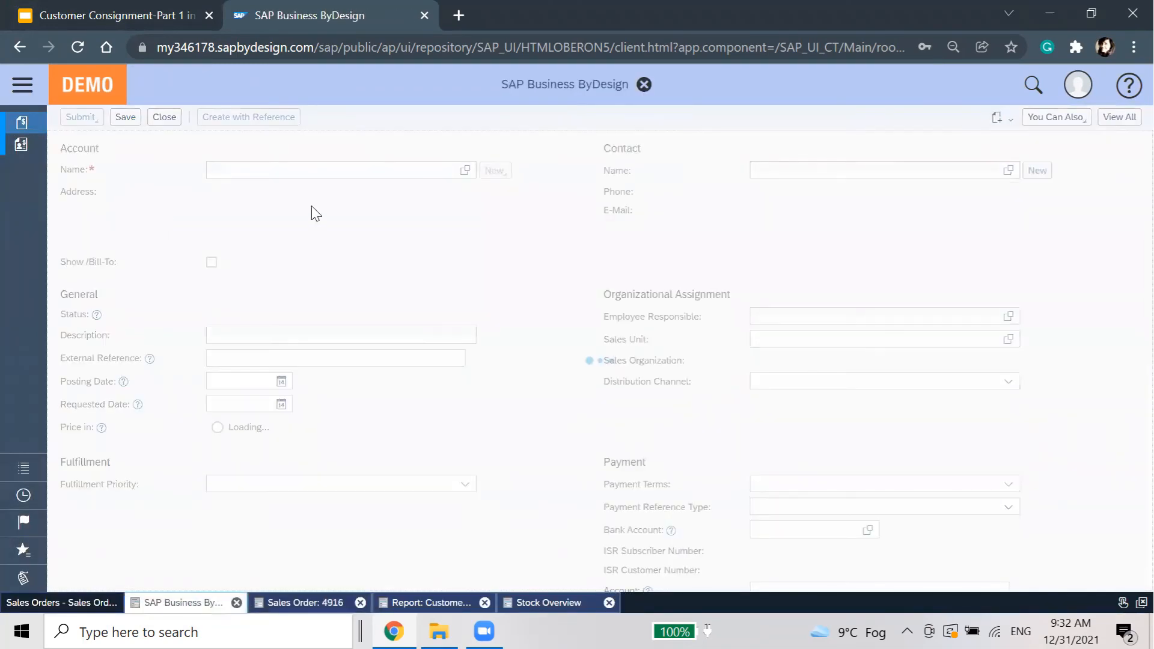
click(386, 170)
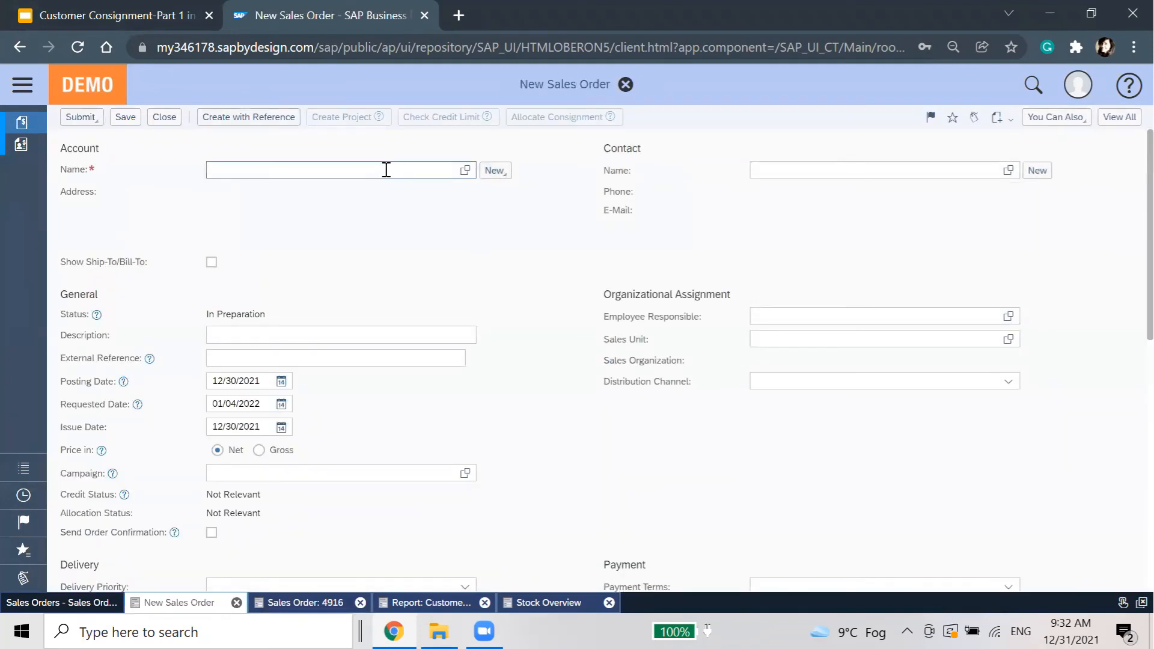
text(fra)
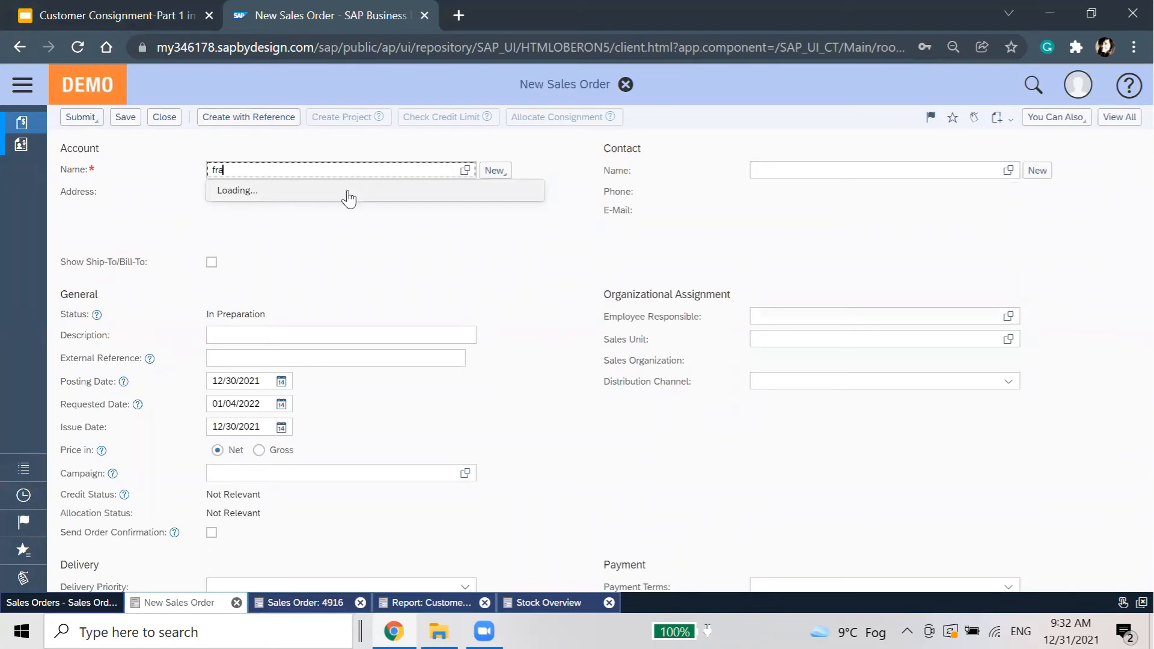
text(n)
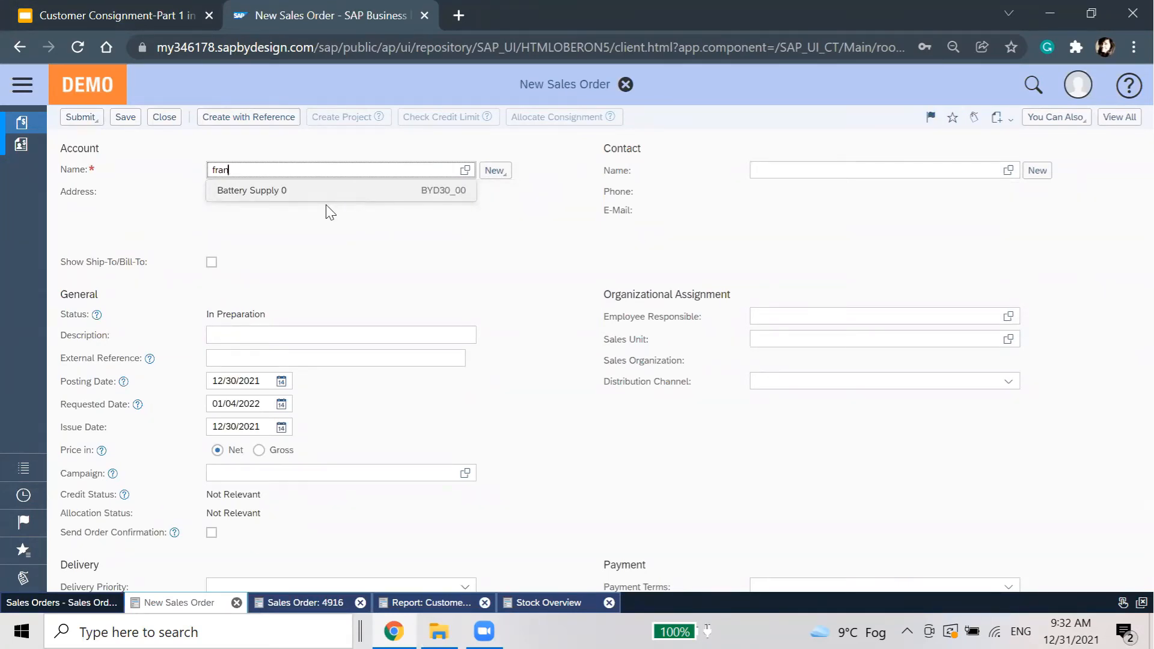
key(BackSpace)
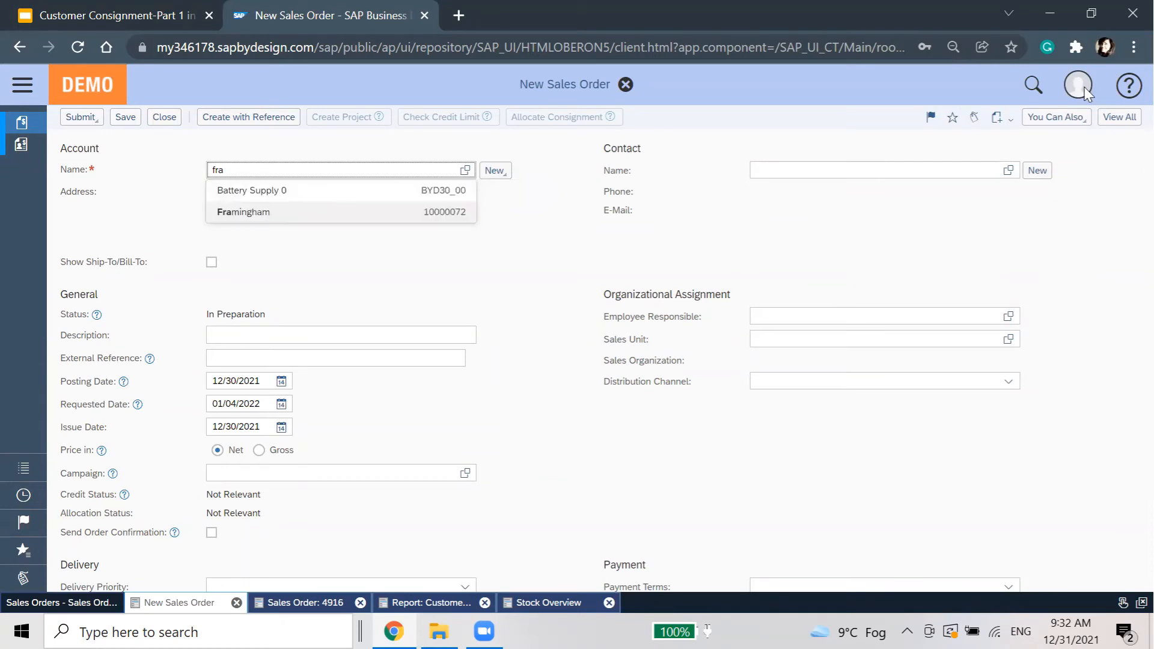
key(Return)
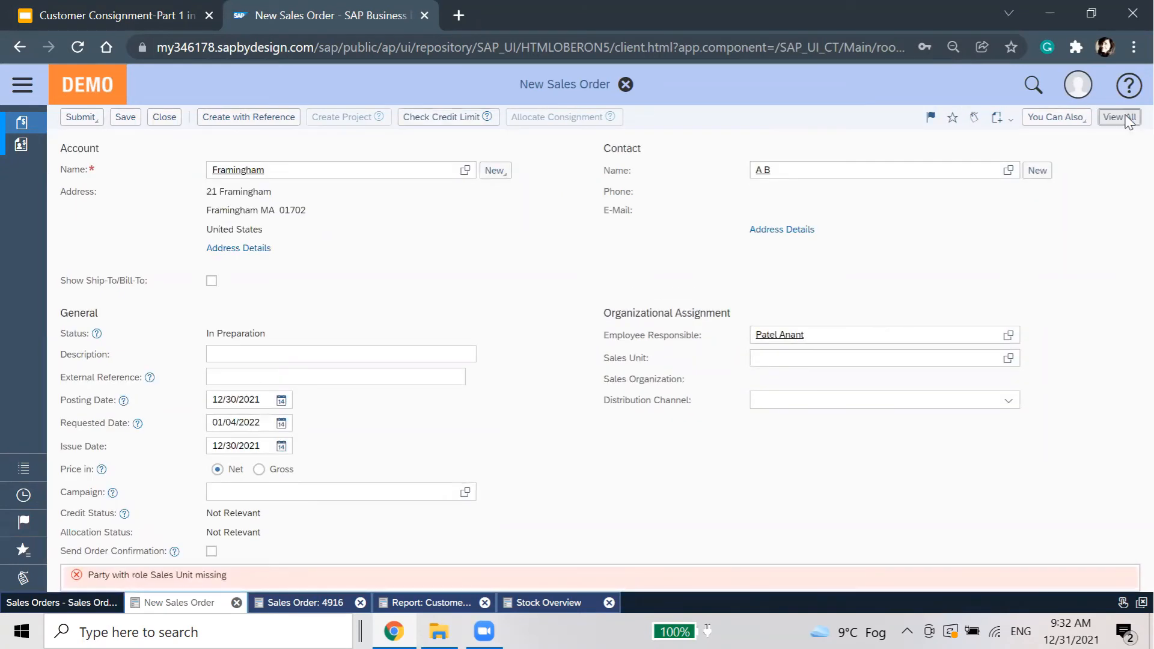
Show the full order view, set the sales unit to P1110 Sales Heating and open the order's items.
click(1125, 118)
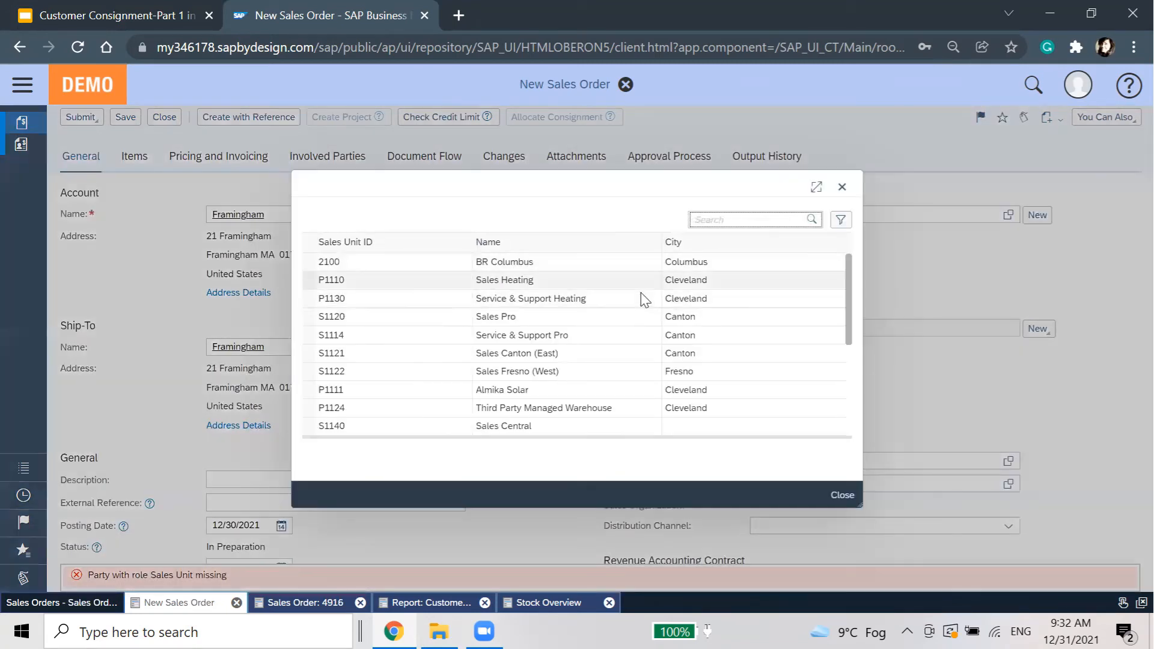
click(631, 284)
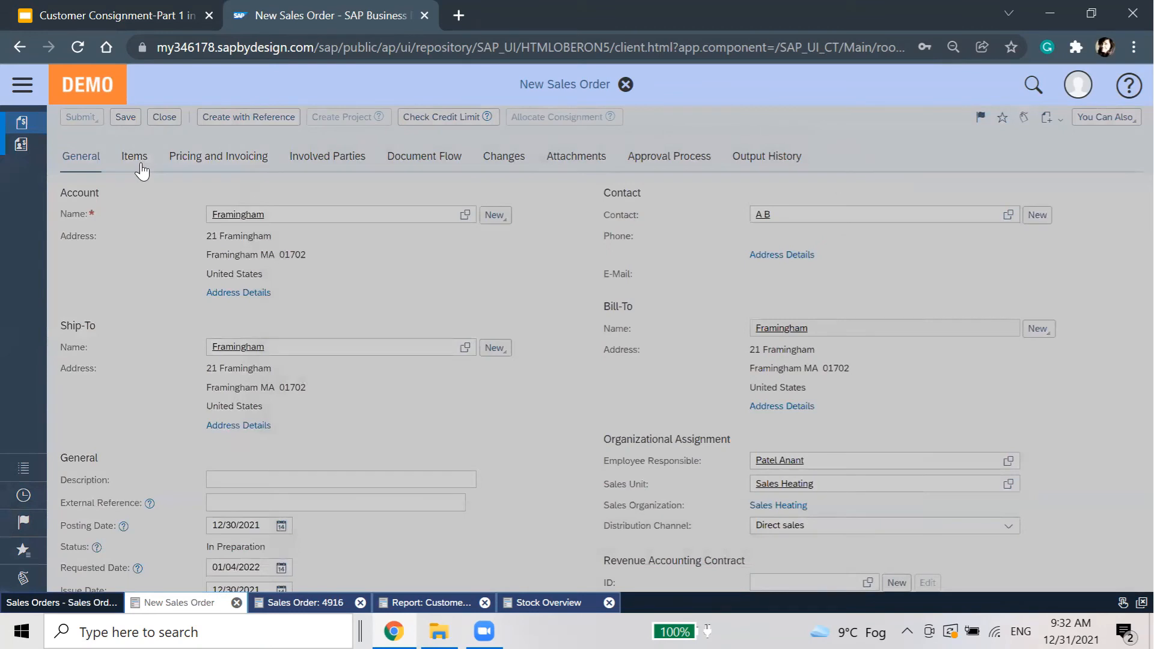
click(141, 161)
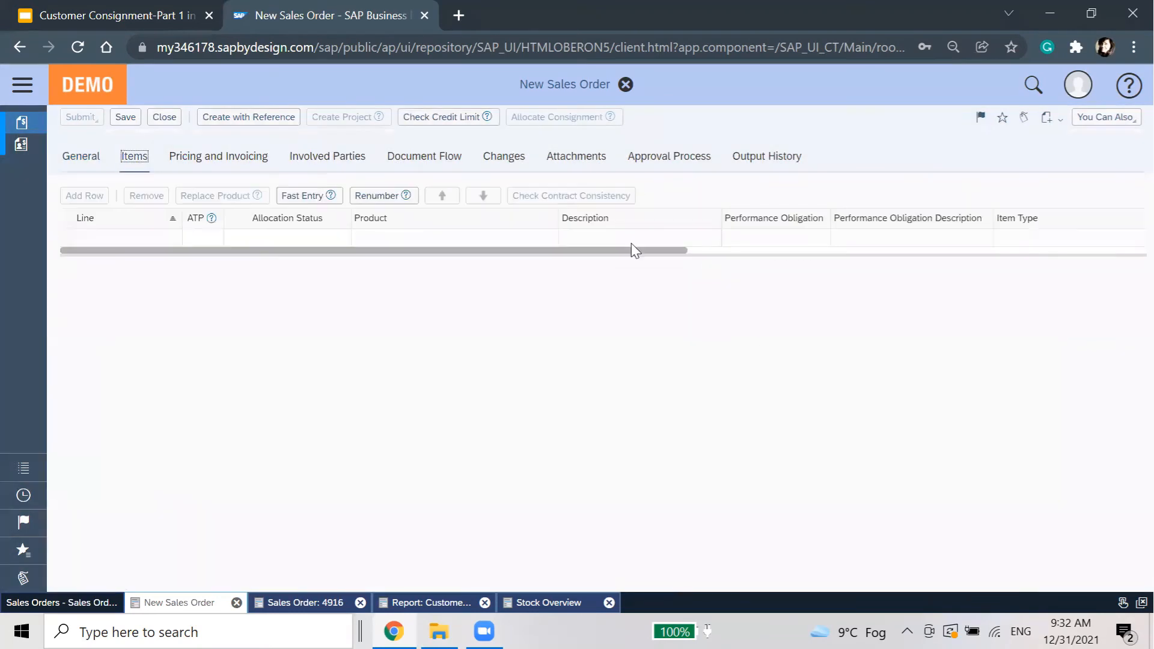
Add the Liquid Coolant product as an order item and set its quantity to 10 ea.
click(446, 243)
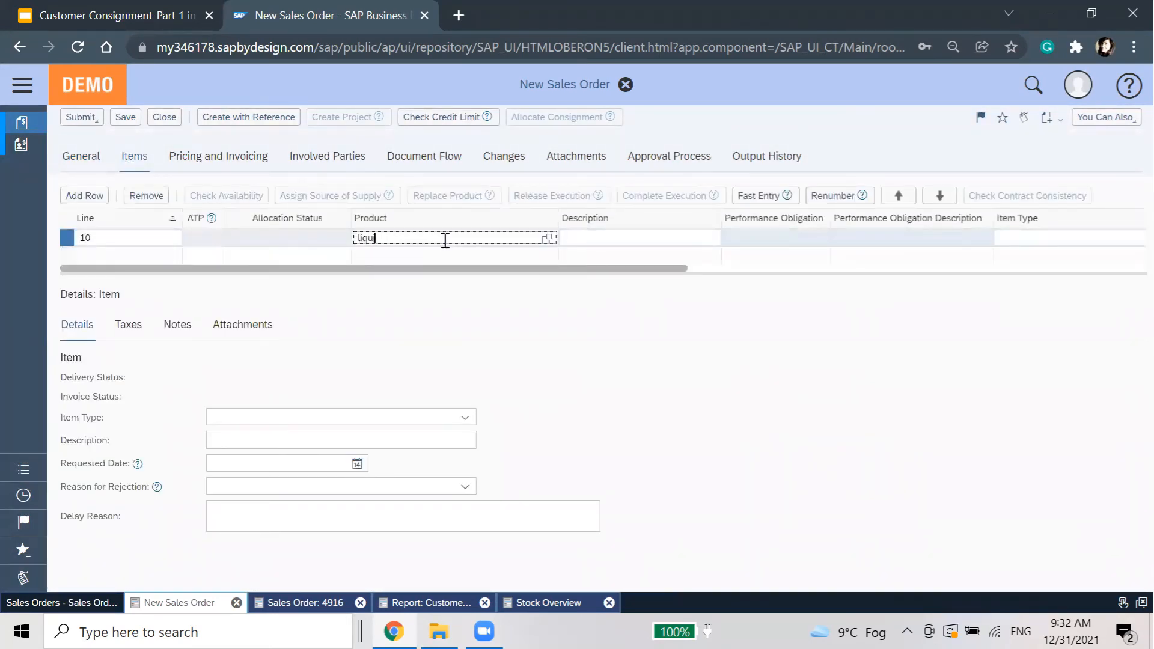
click(445, 276)
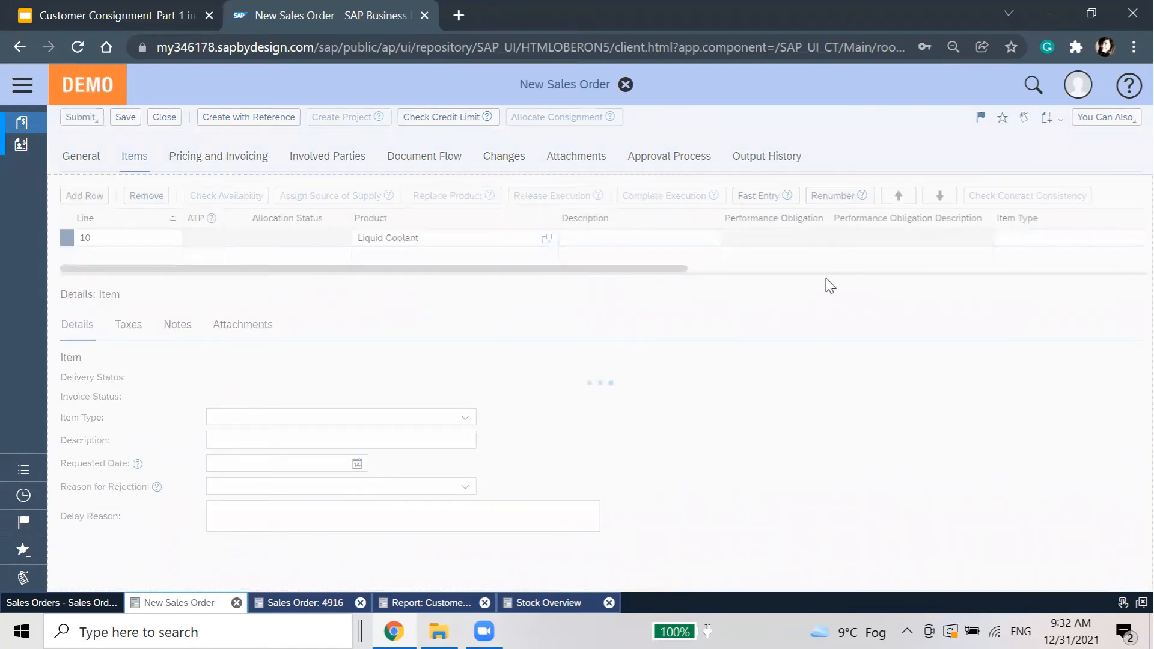
scroll(664, 235, right, 5)
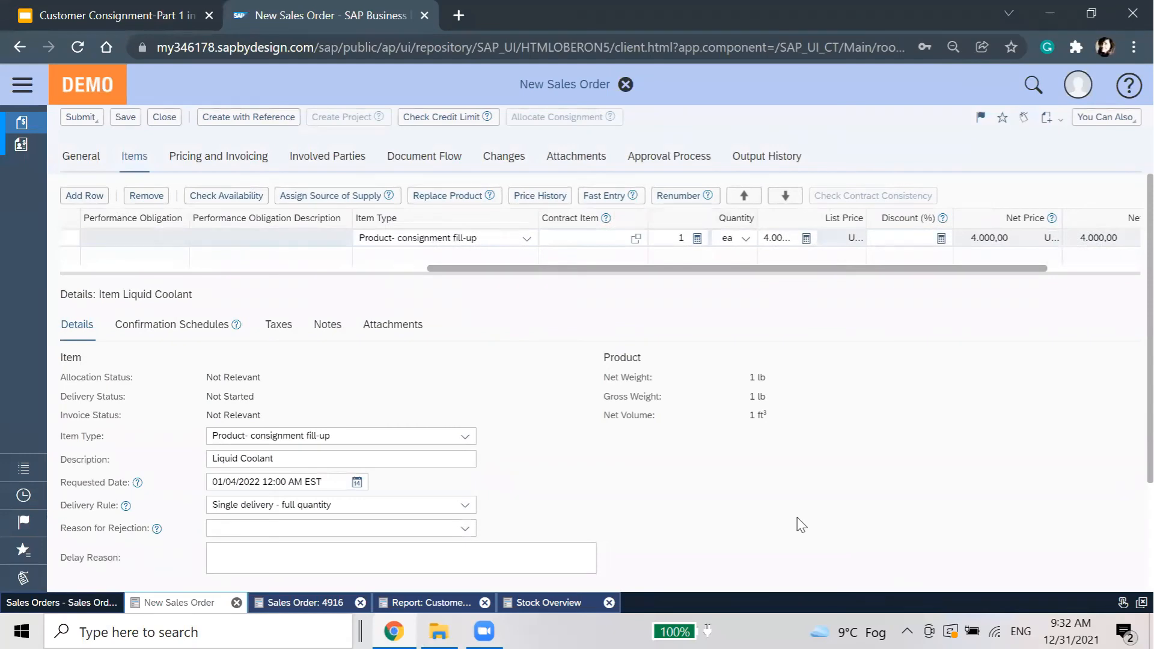
key(Tab)
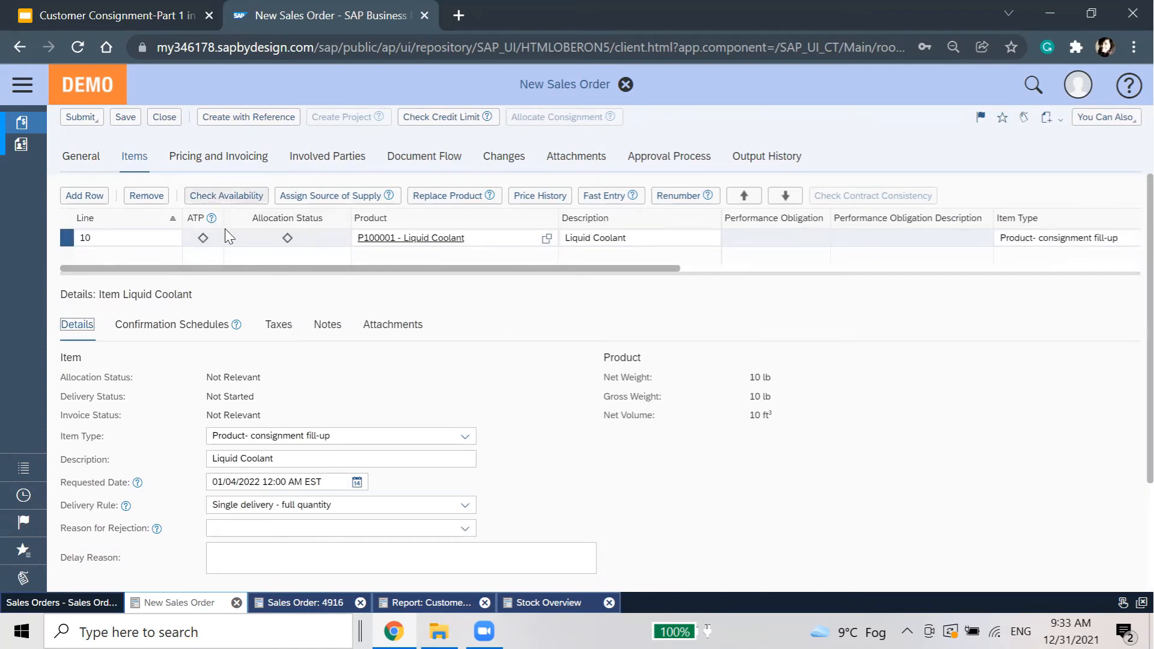
Change the Liquid Coolant item's type to Product- consignment issue and allocate the consignment.
mouse_move(218, 222)
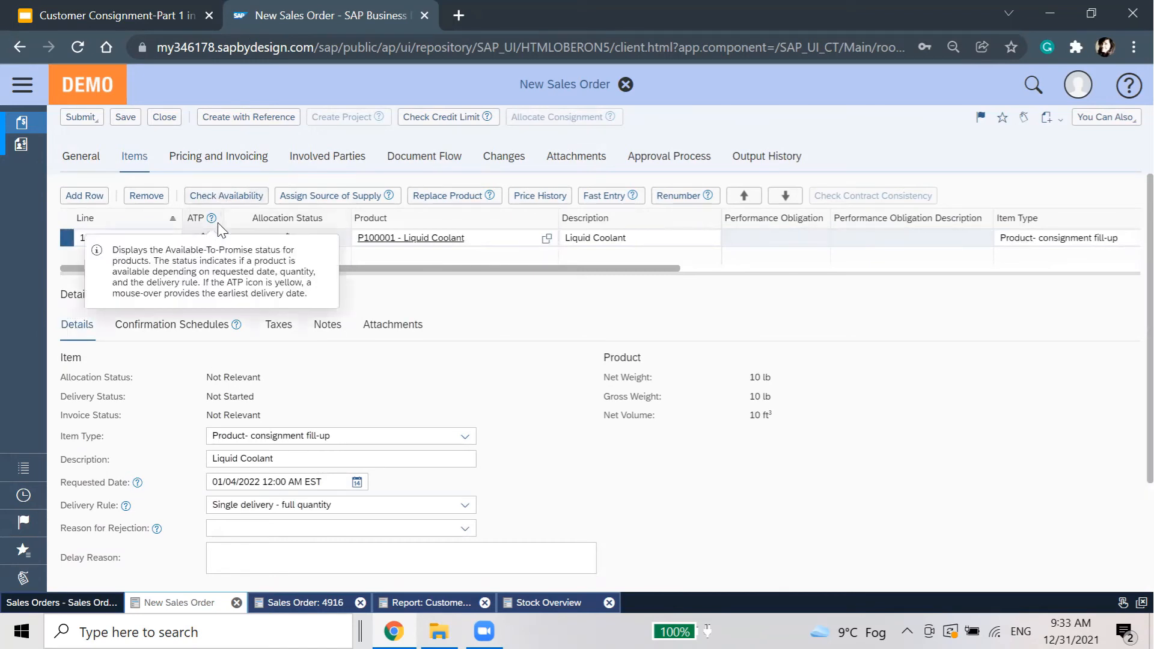
click(464, 438)
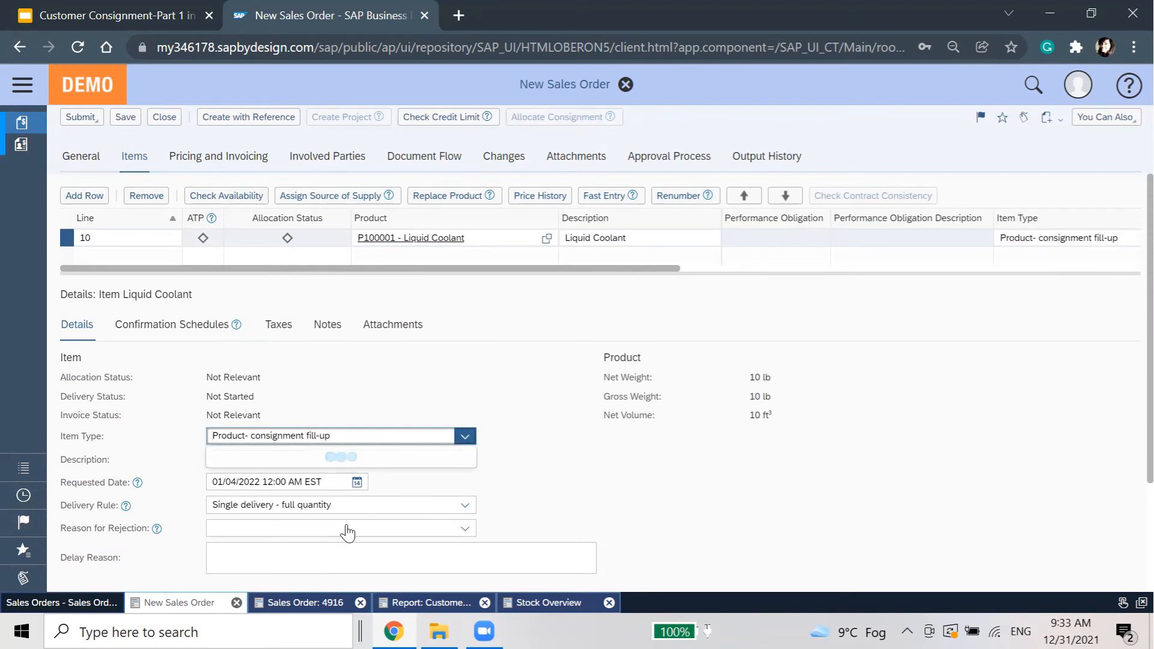
click(403, 521)
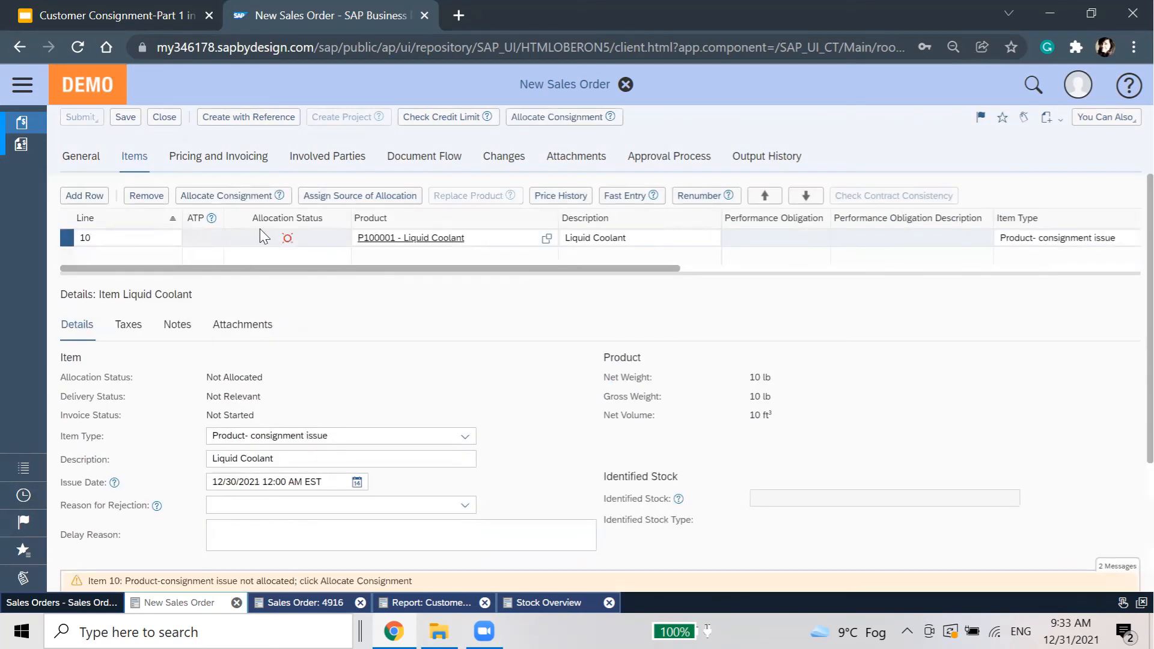
click(226, 196)
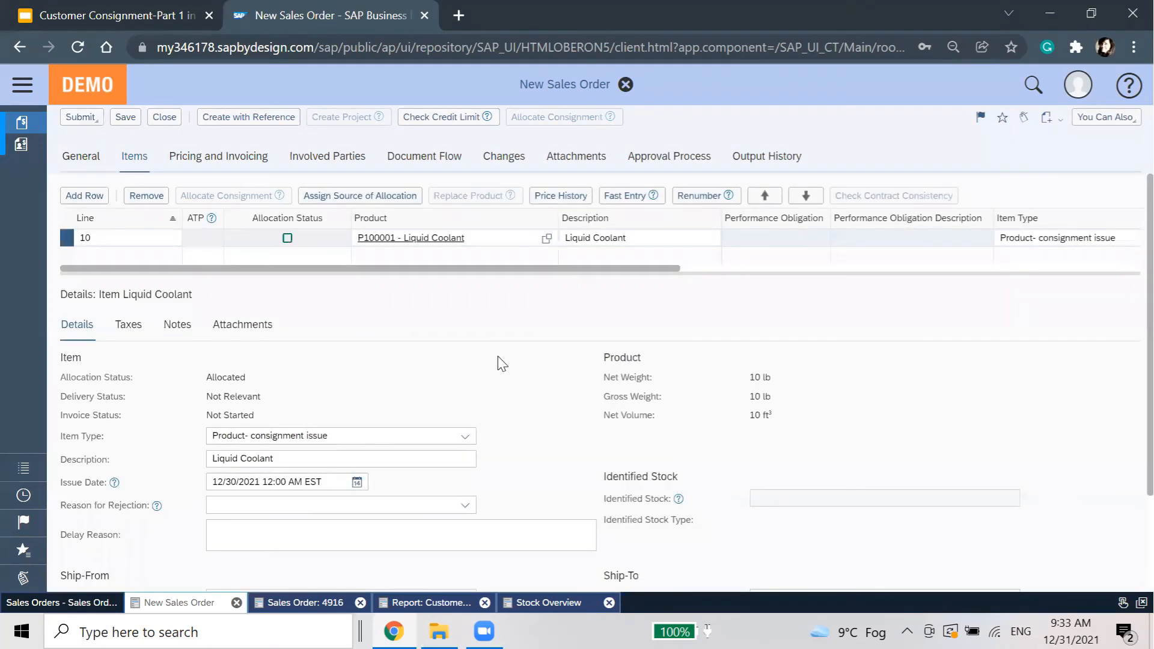
Review the item's available sources of consignment allocation and its ship-from and ship-to details.
click(362, 196)
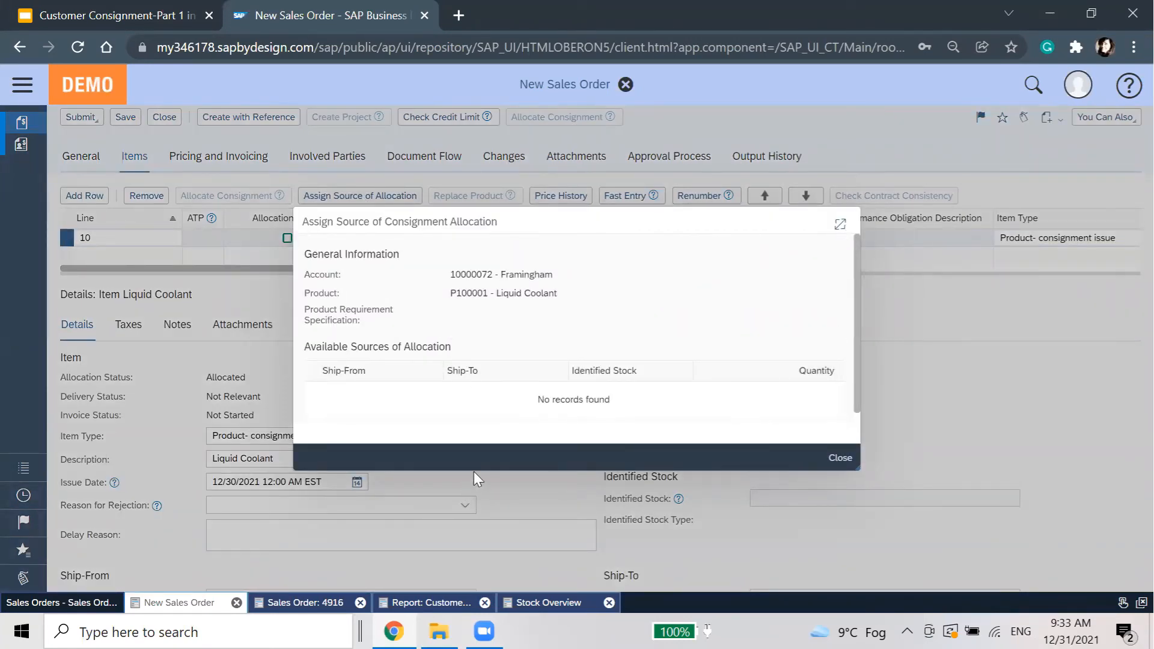
click(840, 459)
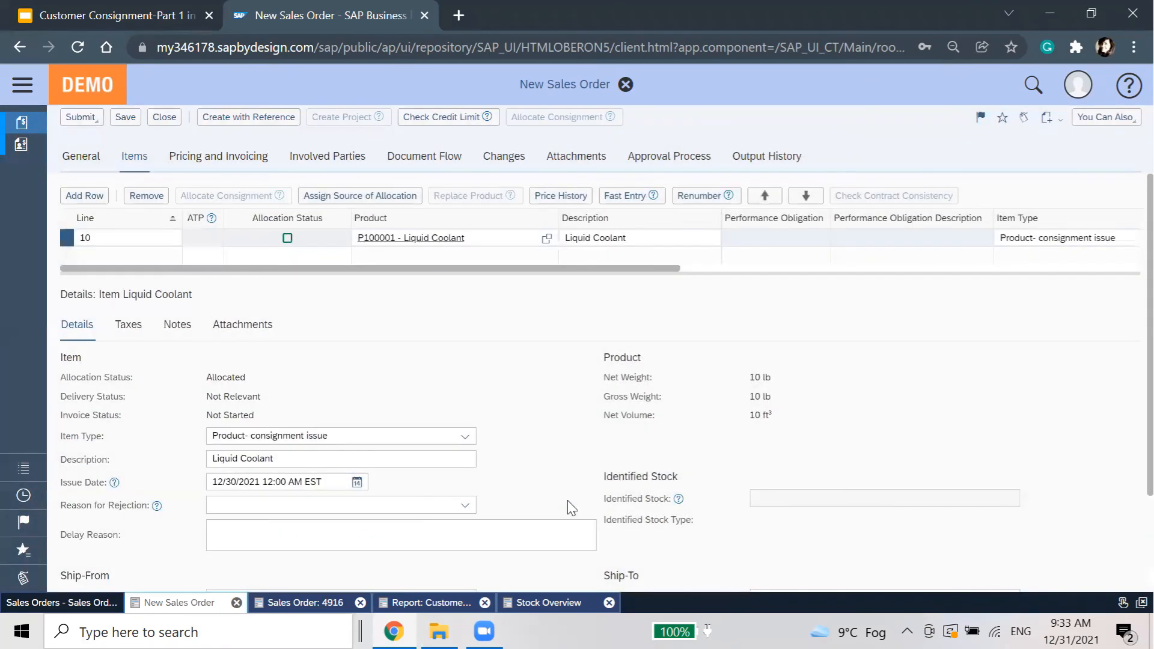
scroll(571, 508, down, 2)
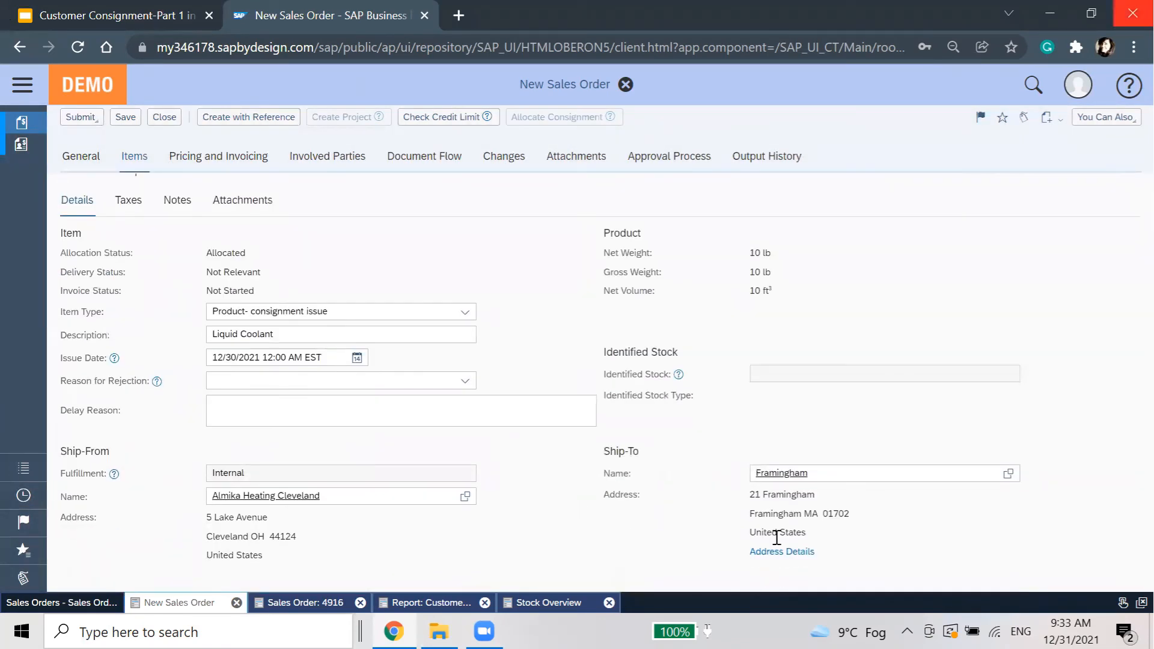
scroll(494, 349, up, 2)
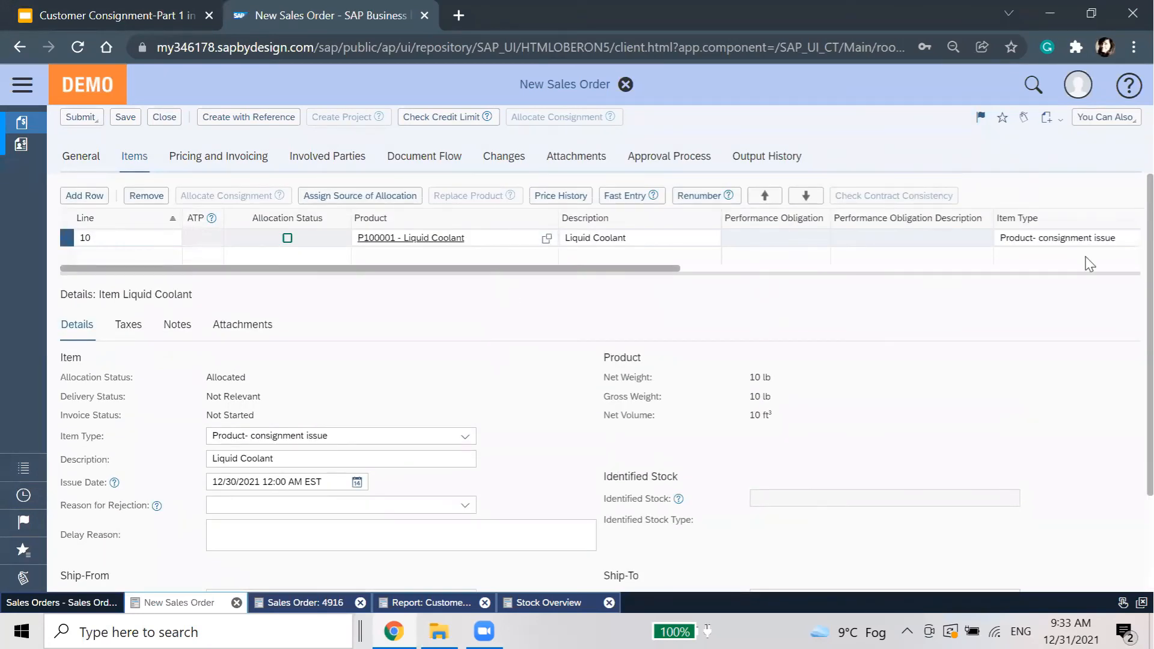
Try to allocate the consignment with the Liquid Coolant quantity set to 11 ea and check the allocation status.
drag(571, 269, 373, 275)
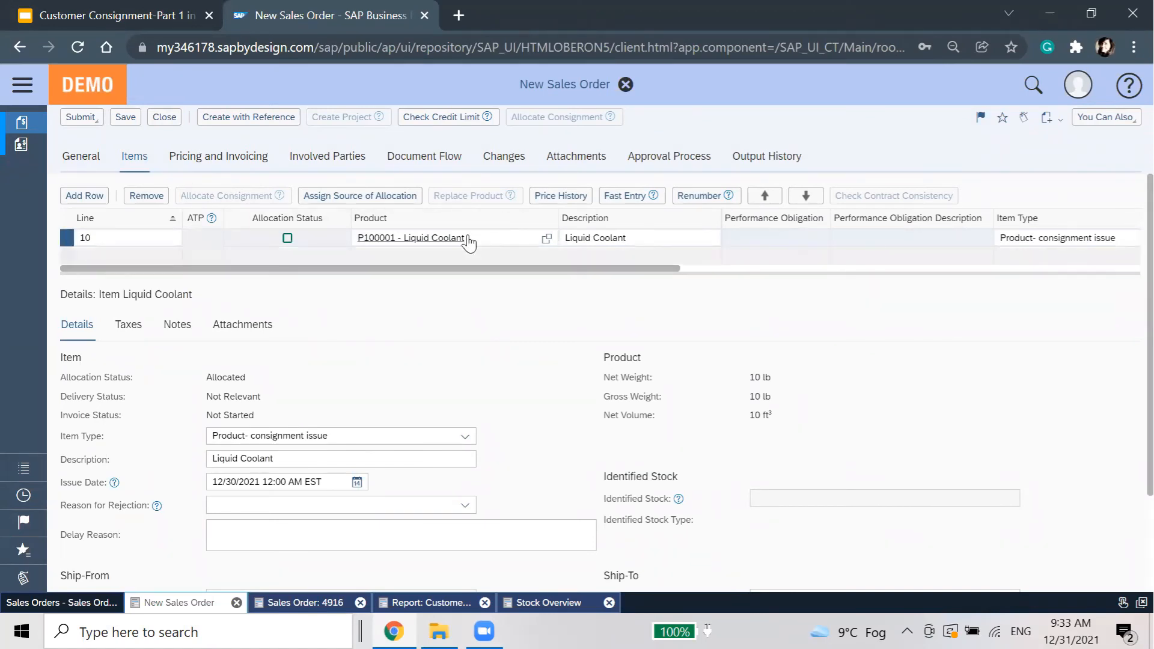
click(730, 271)
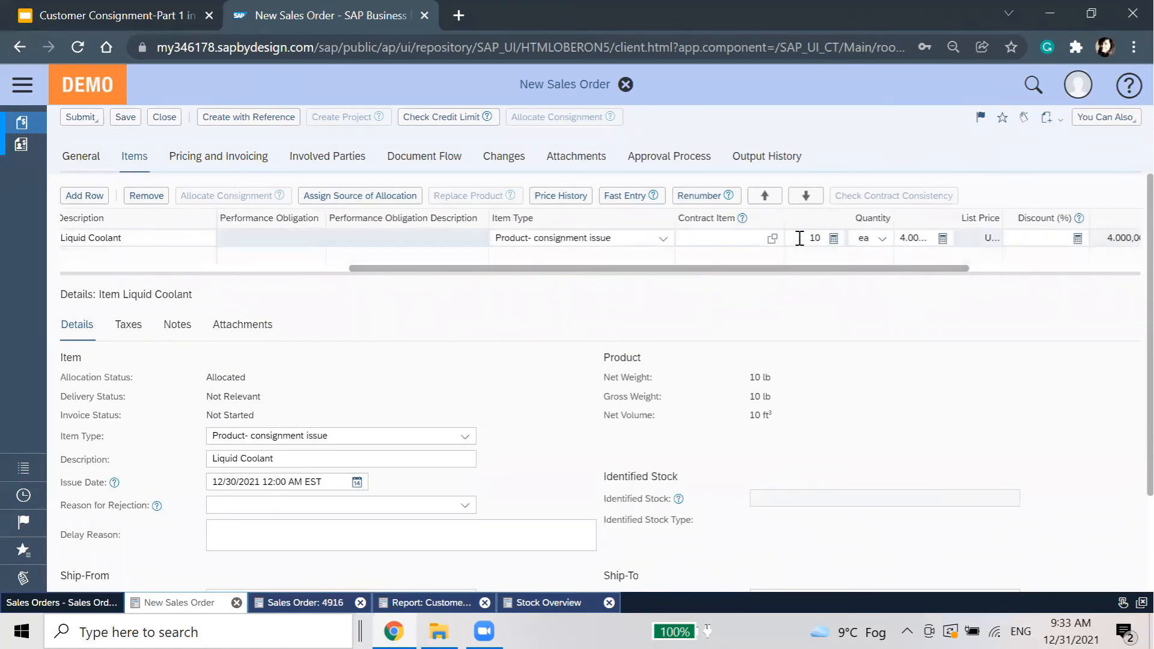
click(799, 238)
text(11)
drag(794, 270, 207, 227)
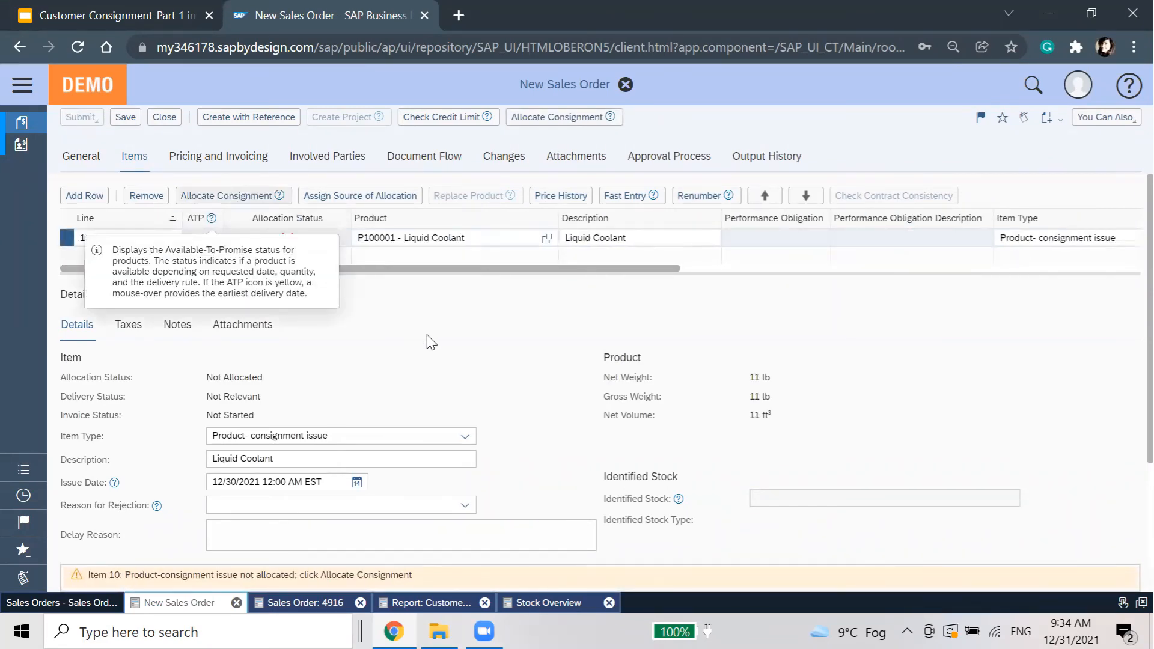
click(236, 197)
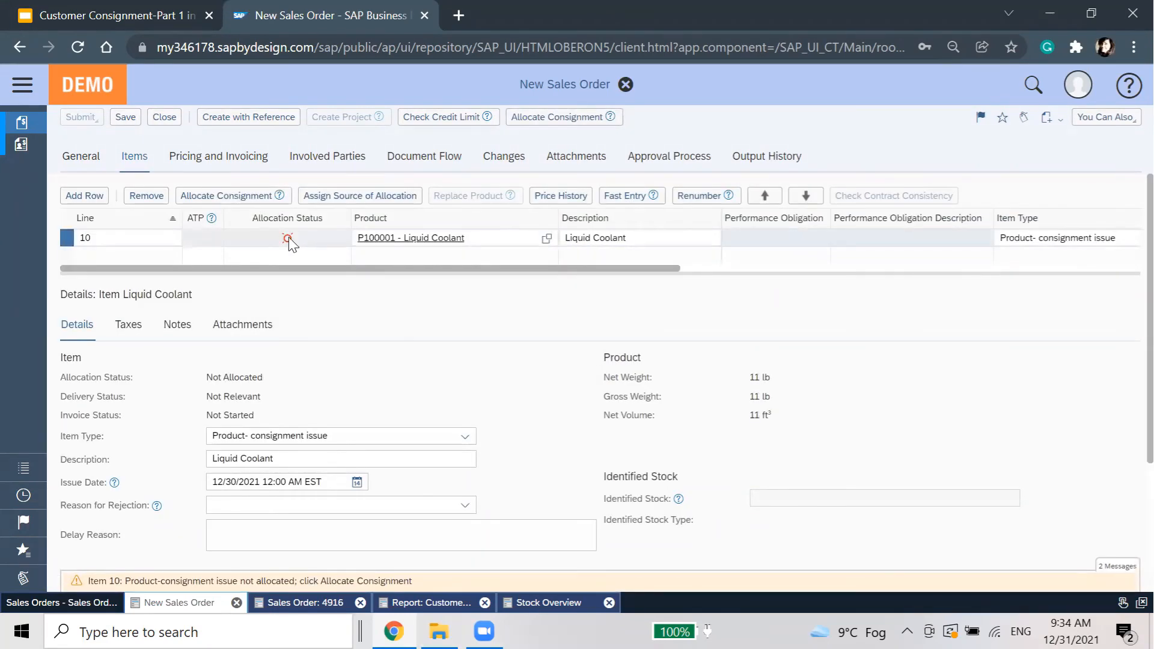
mouse_move(290, 242)
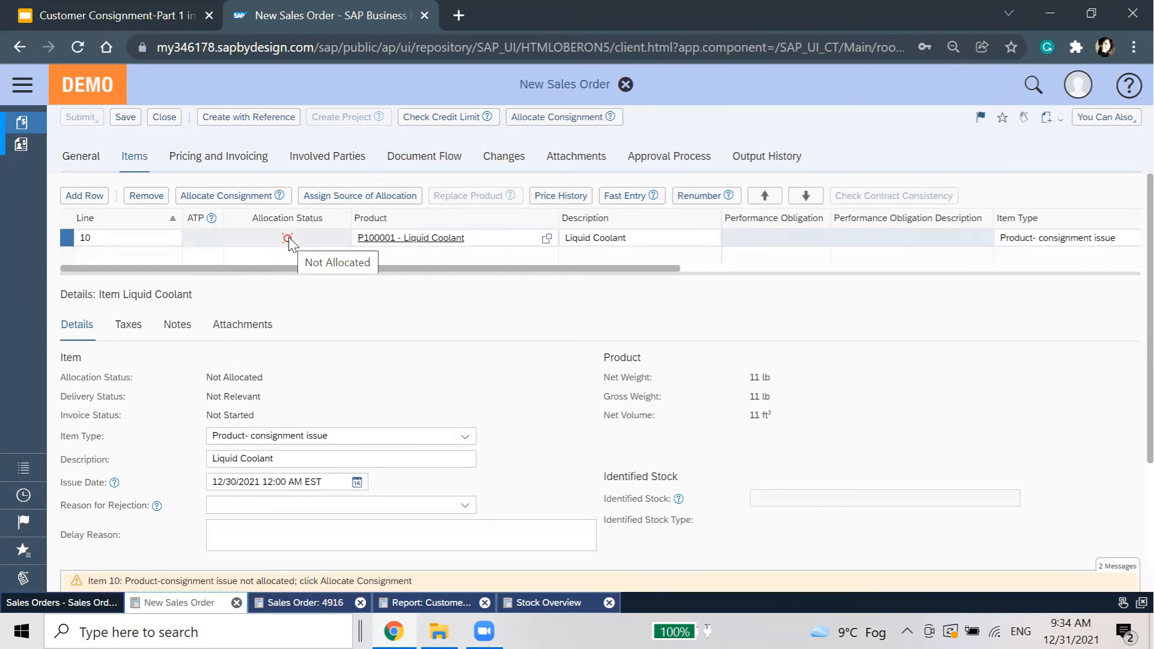
Set the Liquid Coolant item's quantity to 10 ea and save the sales order.
scroll(821, 240, right, 4)
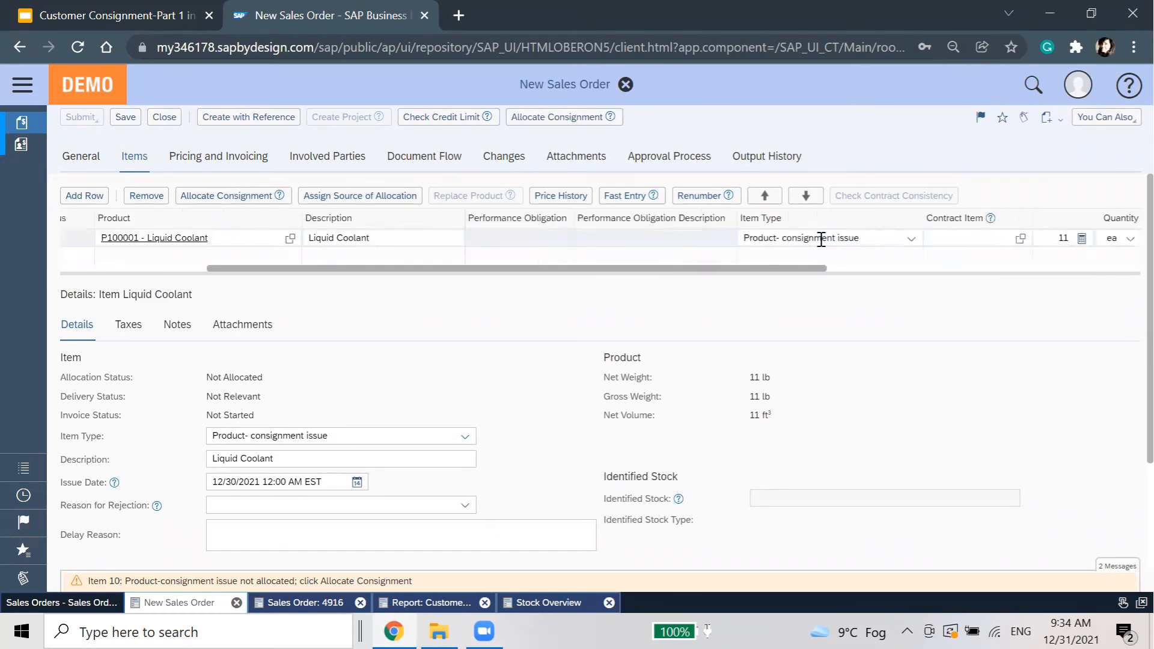
scroll(821, 239, right, 3)
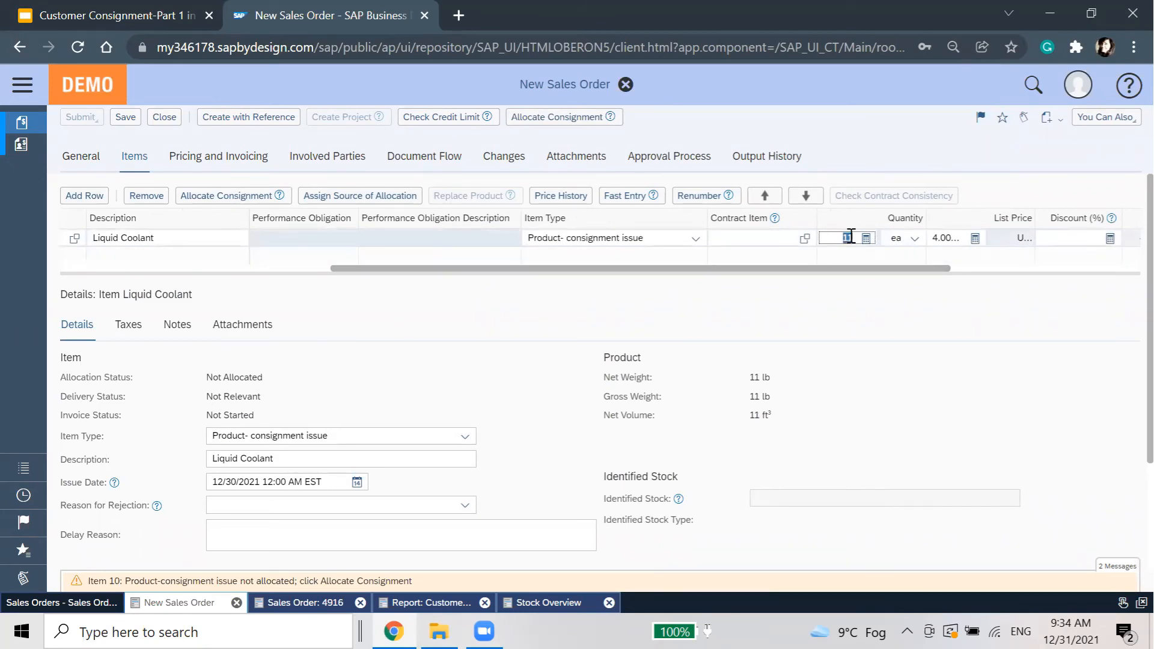
text(10)
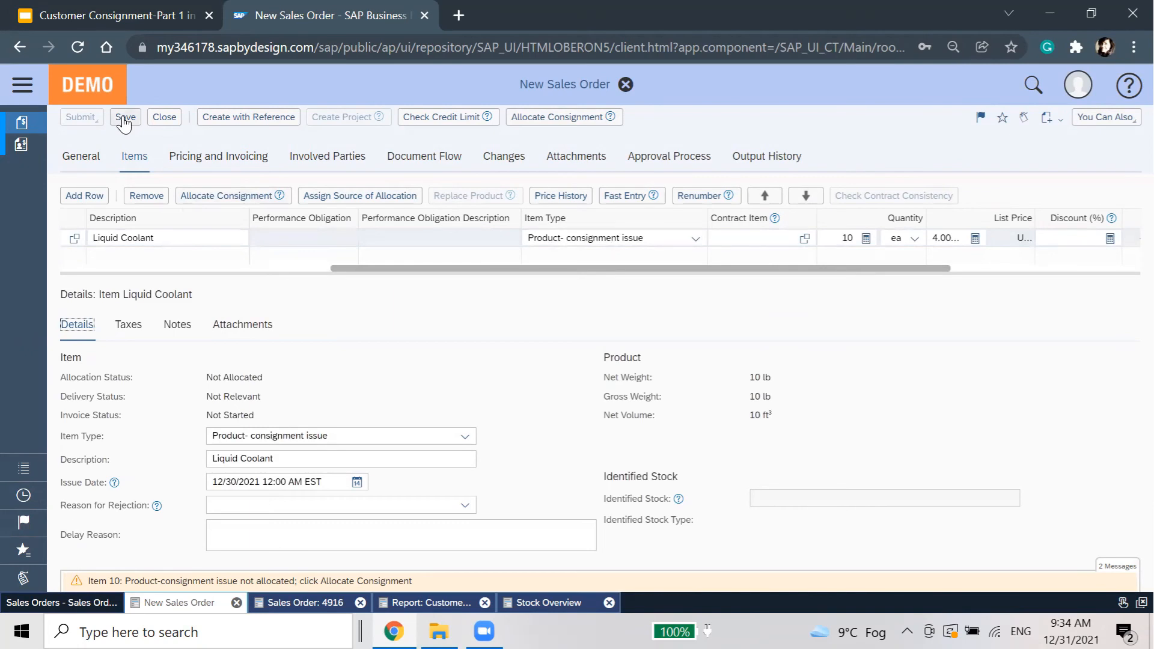
click(124, 118)
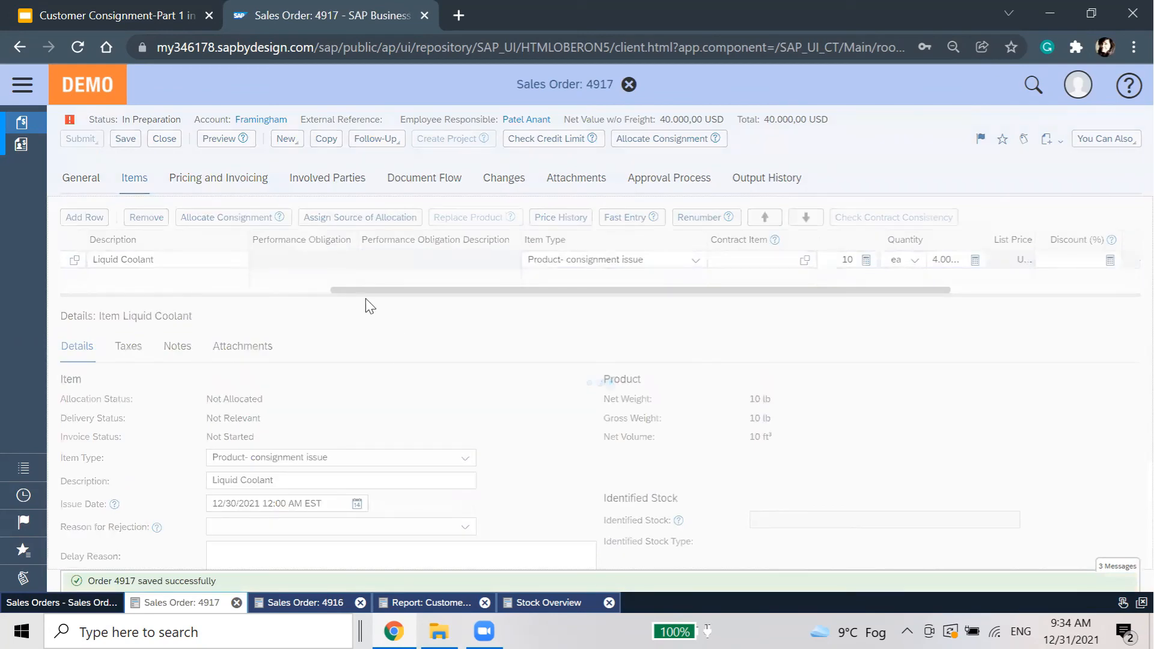
Submit the sales order with its Liquid Coolant consignment issue item allocated, and close the order.
drag(357, 290, 75, 296)
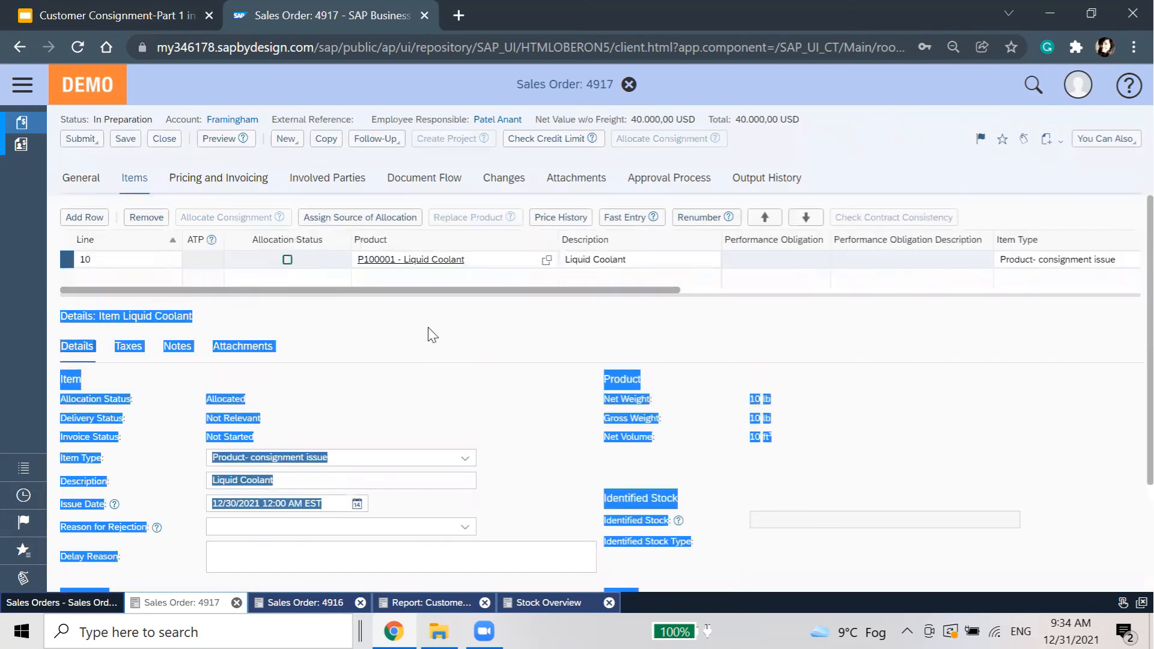
click(88, 146)
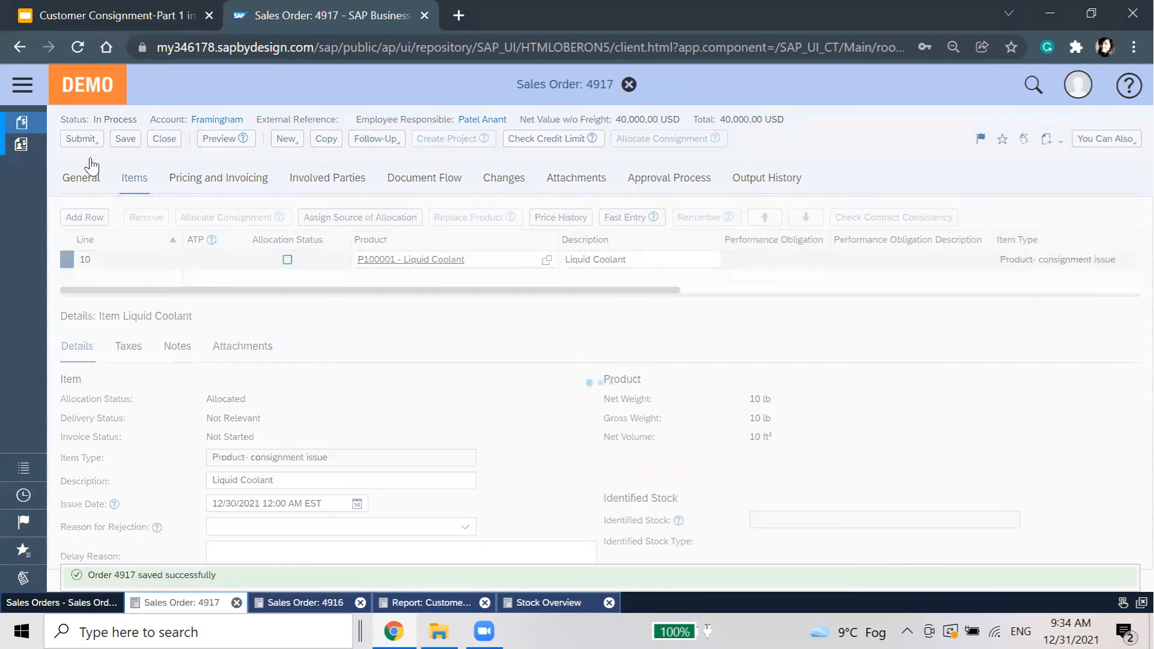
click(1103, 150)
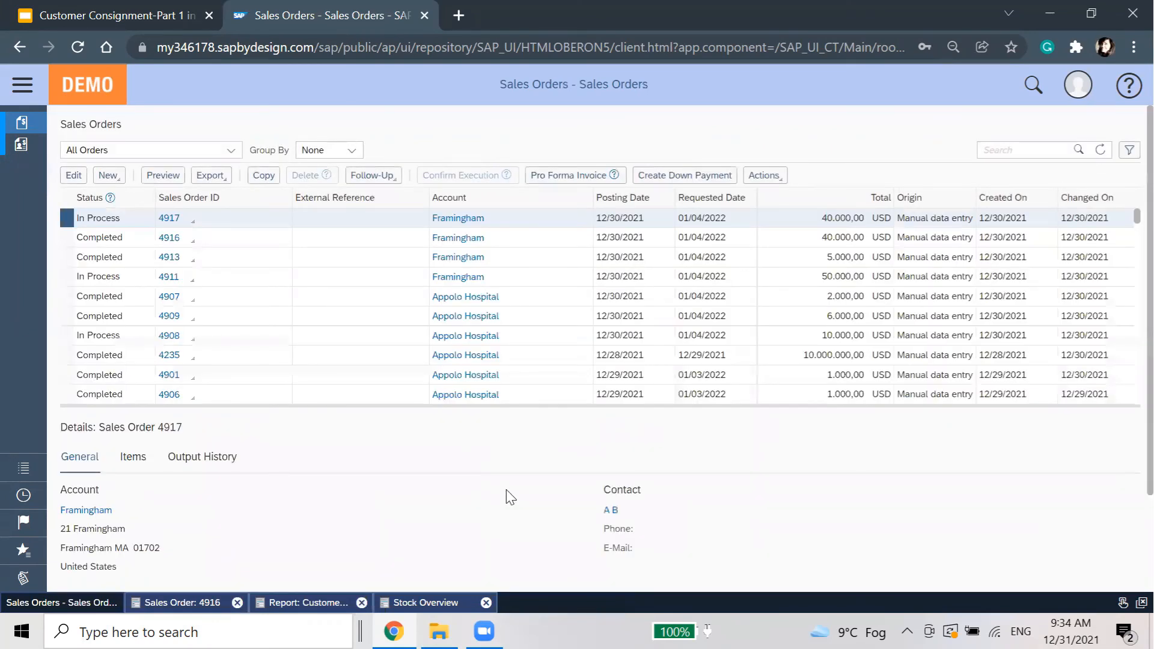
Search the work centers for "customer in" and open the Invoice Requests view of Customer Invoicing.
click(24, 91)
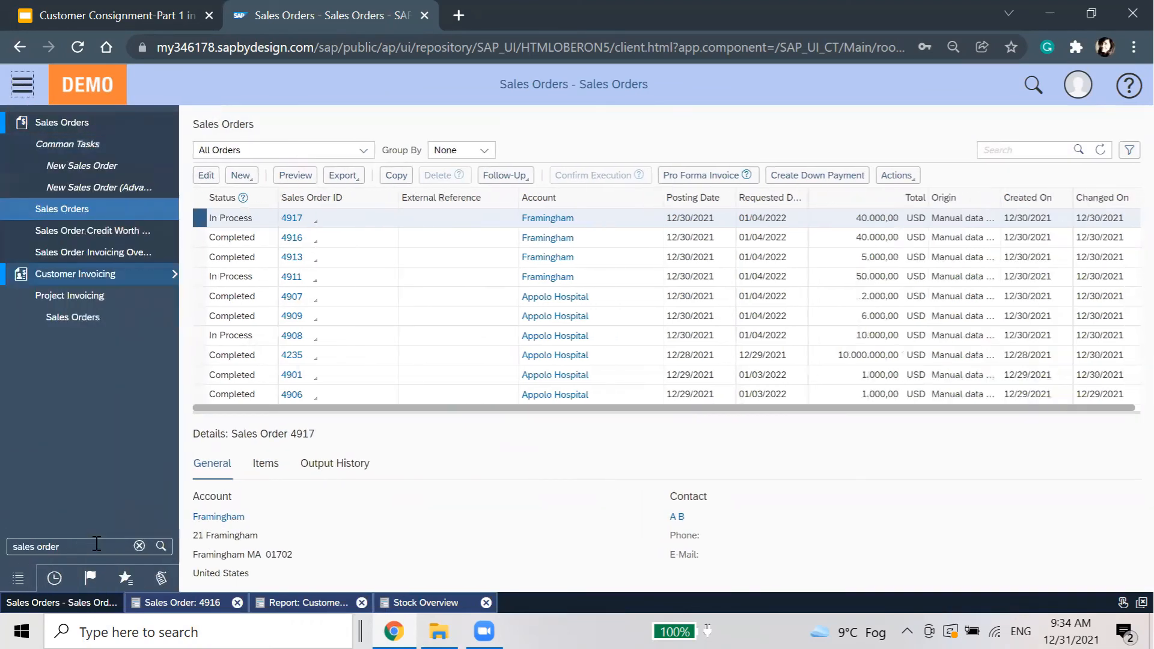
triple_click(96, 544)
text(customer )
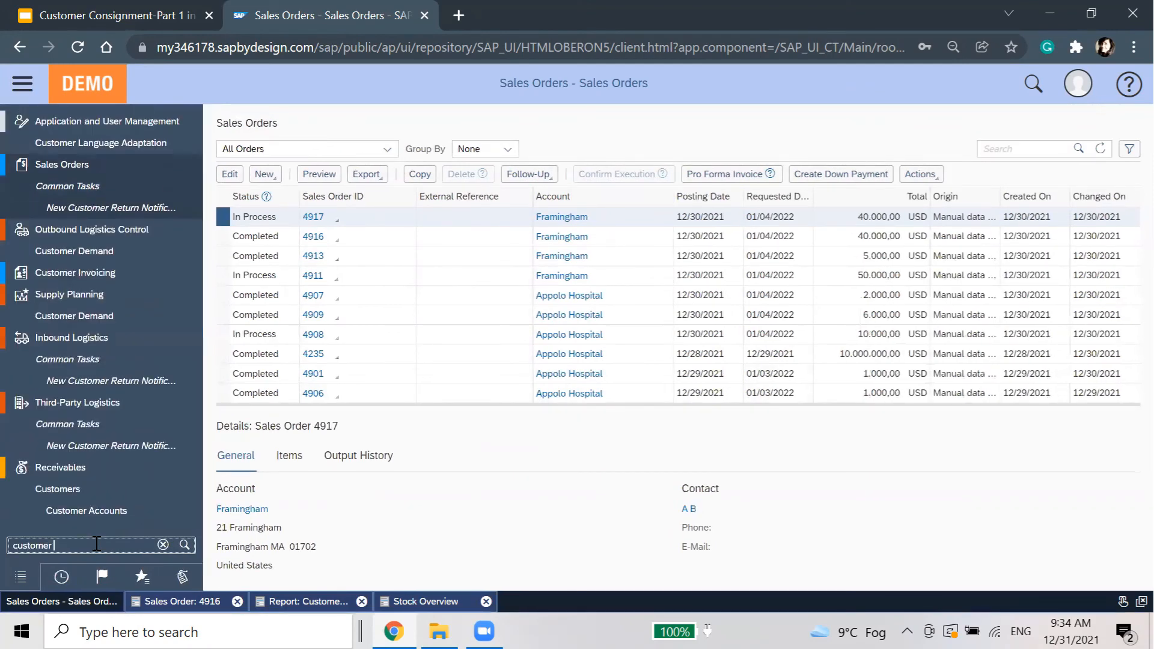
text(in)
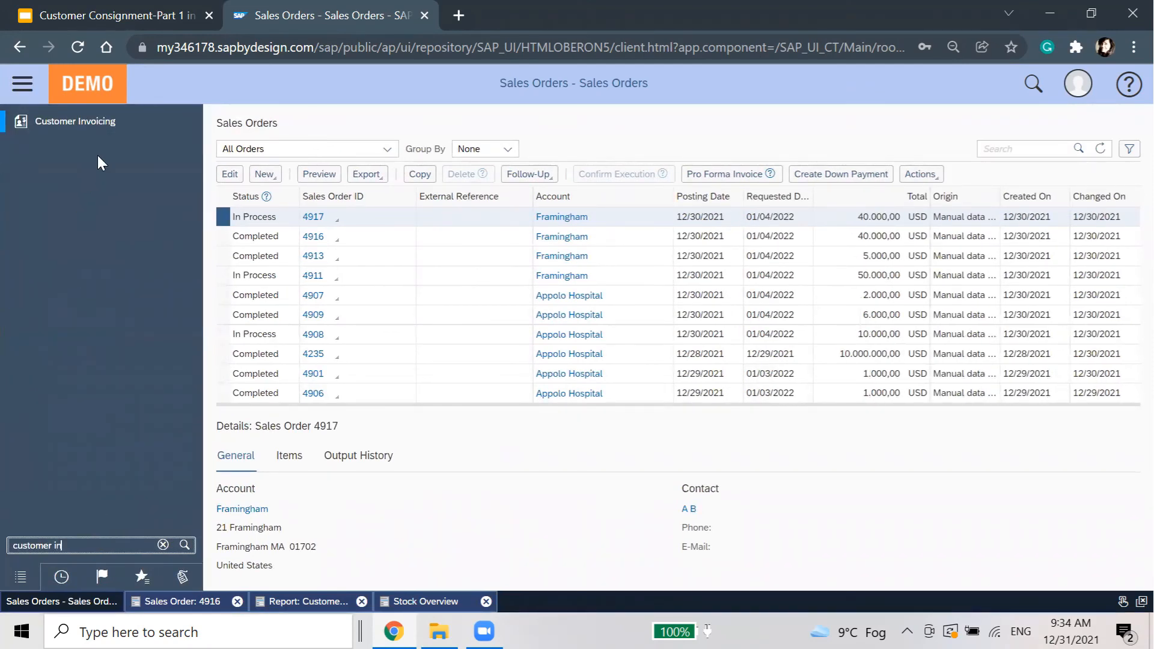
click(110, 125)
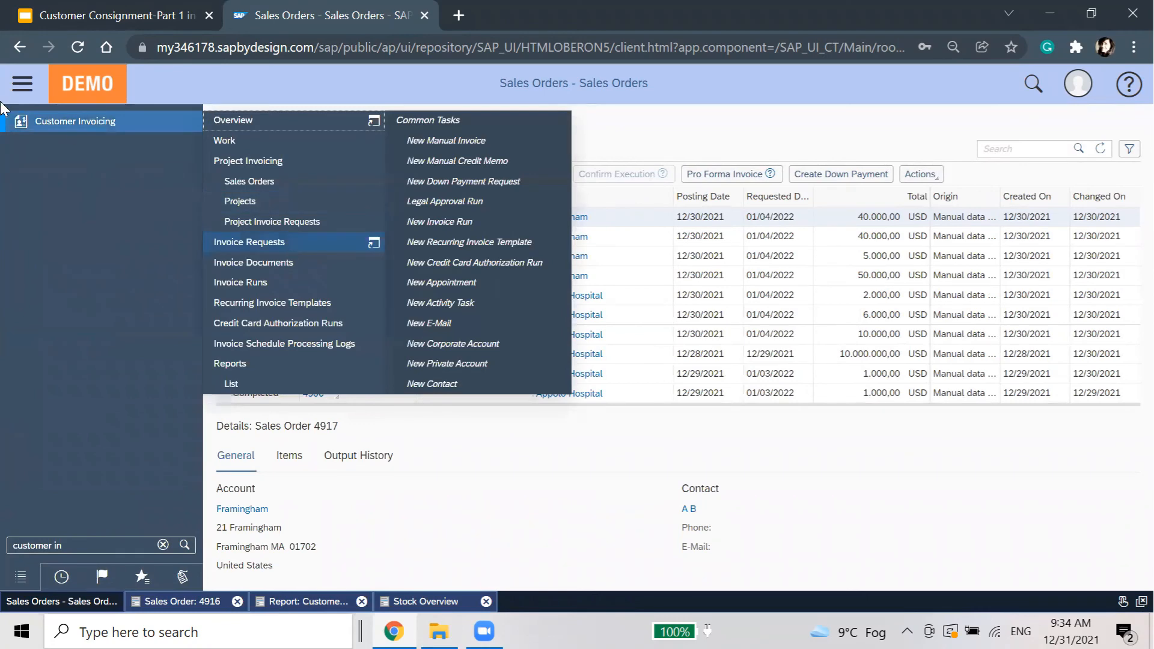
click(288, 243)
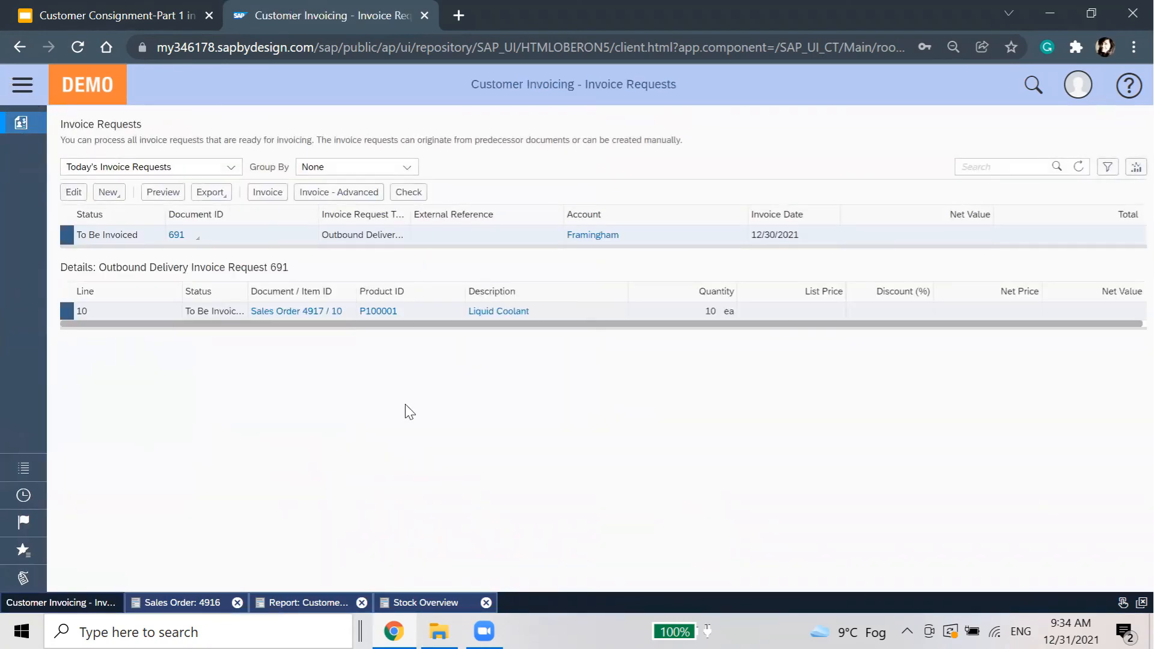
Create and save an invoice from Framingham's Liquid Coolant invoice request and refresh the Invoice Requests list.
click(268, 193)
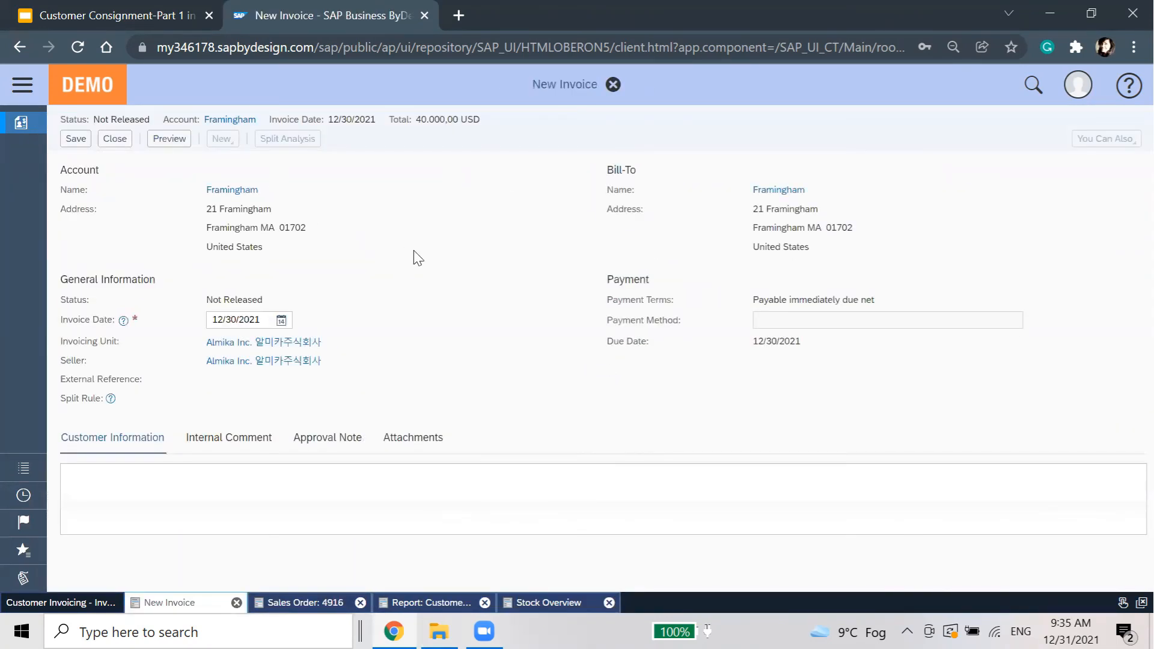
click(82, 138)
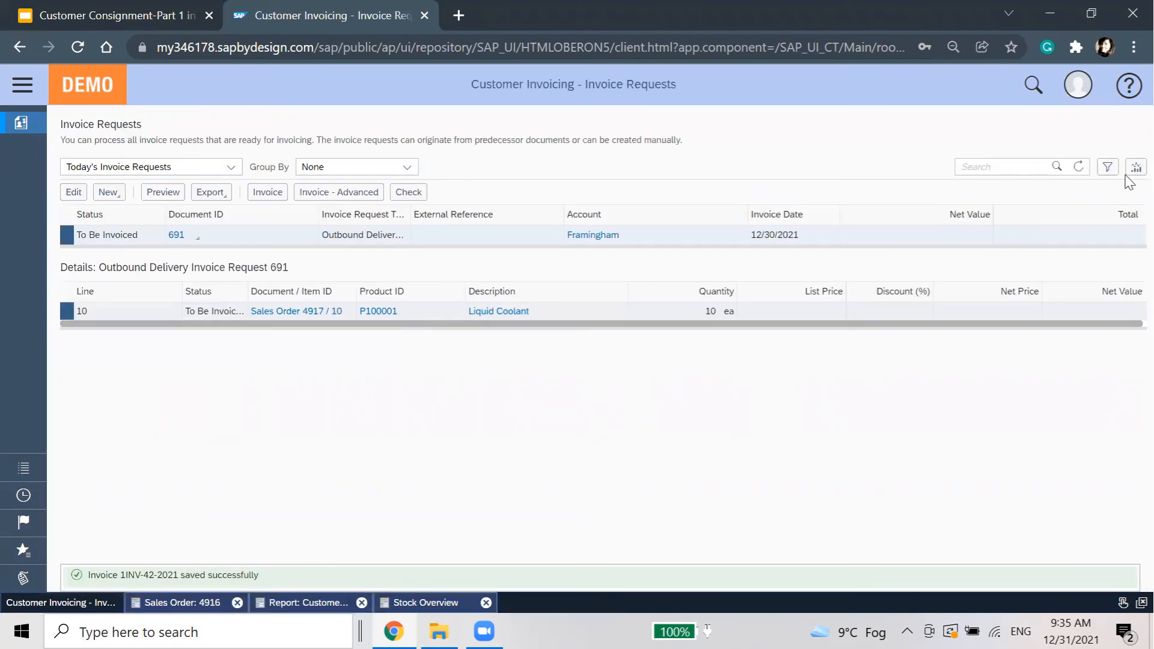
click(1079, 167)
Refresh the Customer Consignment Report and examine the issued, open invoice and invoiced quantities for Liquid Coolant.
click(316, 601)
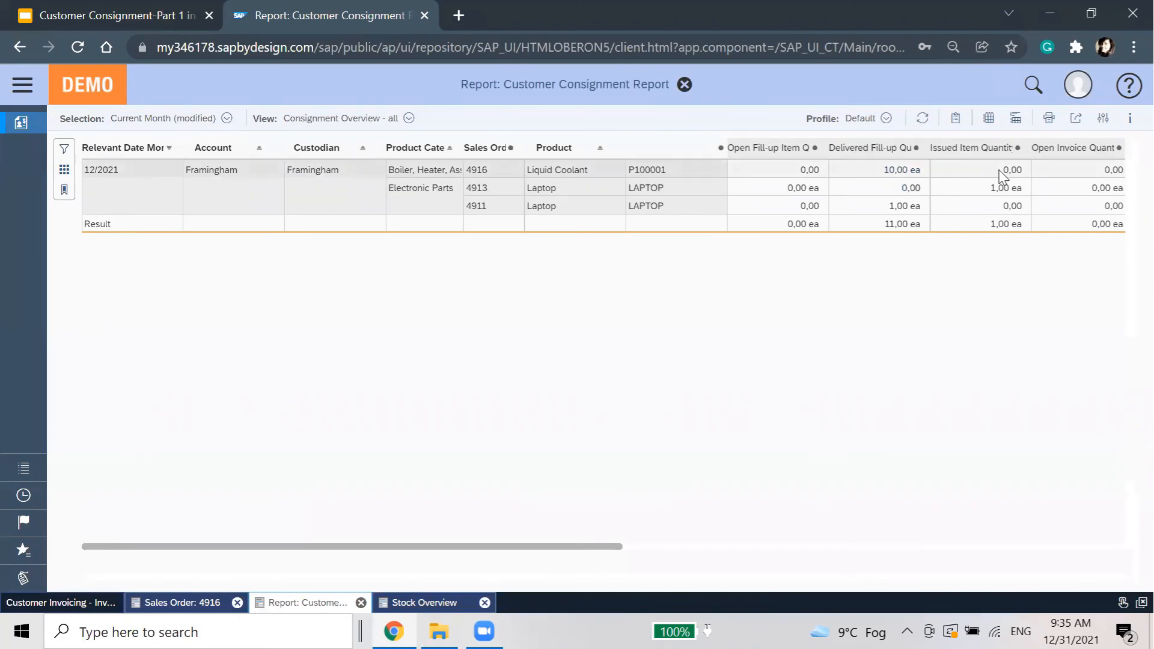
drag(604, 551, 683, 553)
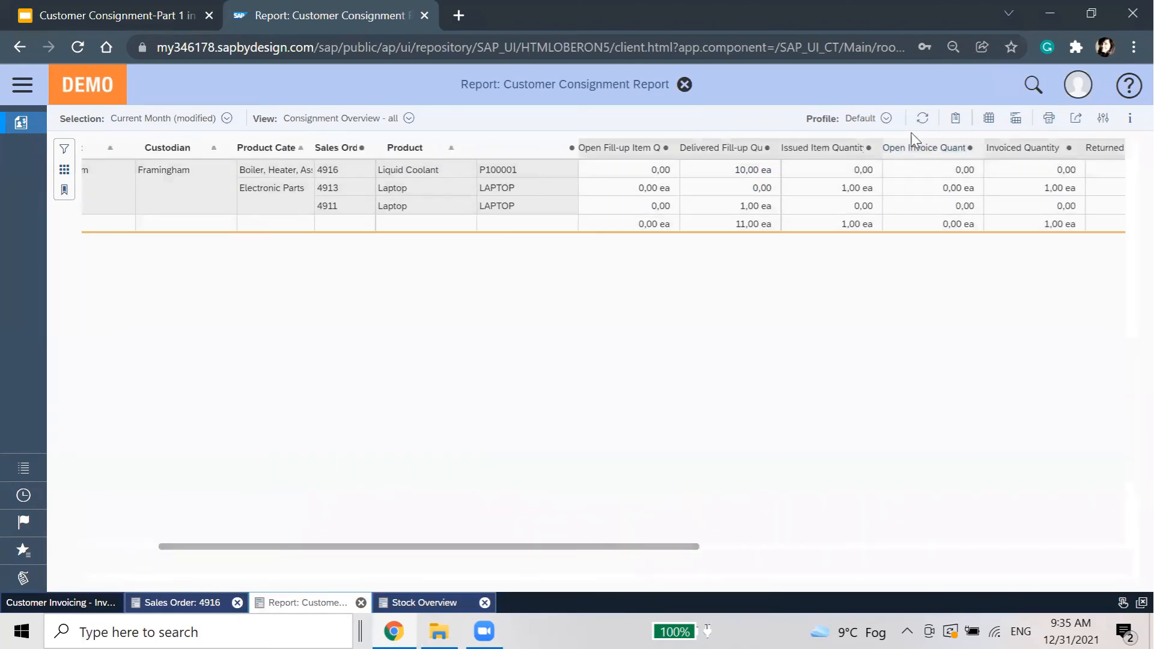
click(922, 119)
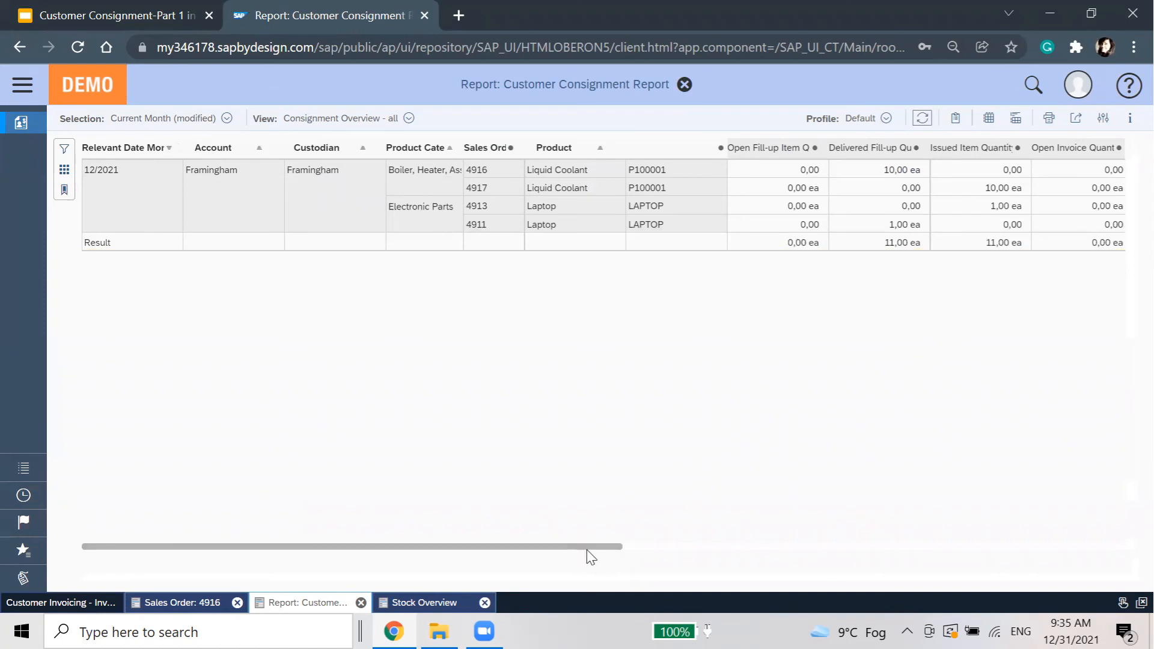
drag(607, 548, 716, 548)
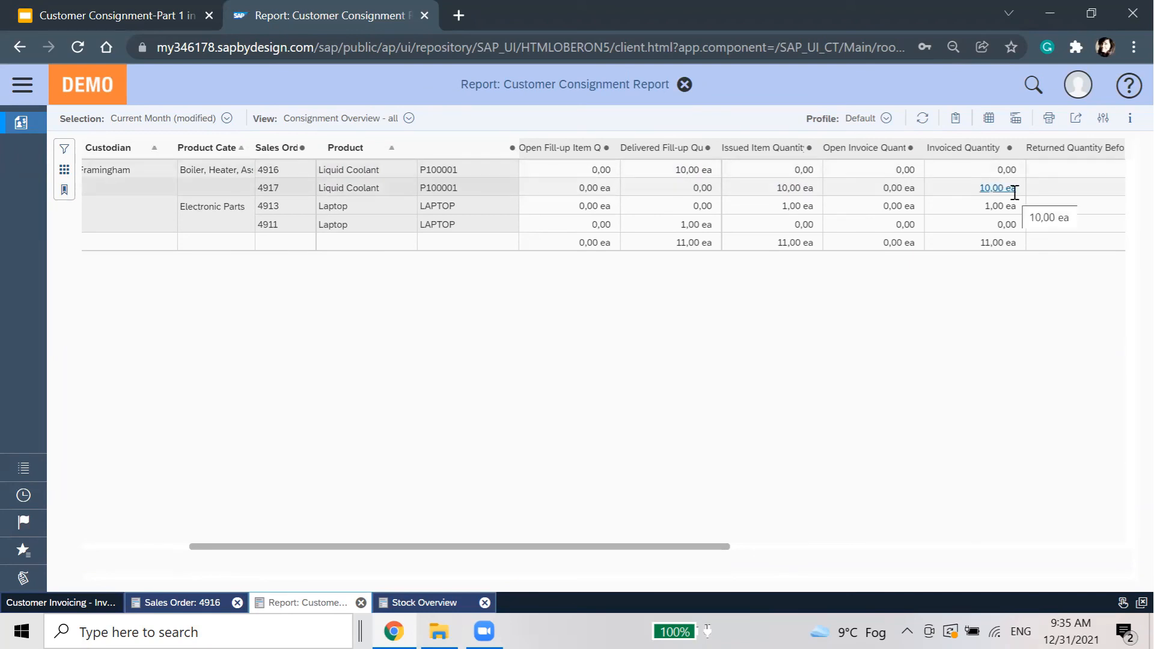
drag(602, 547, 1079, 524)
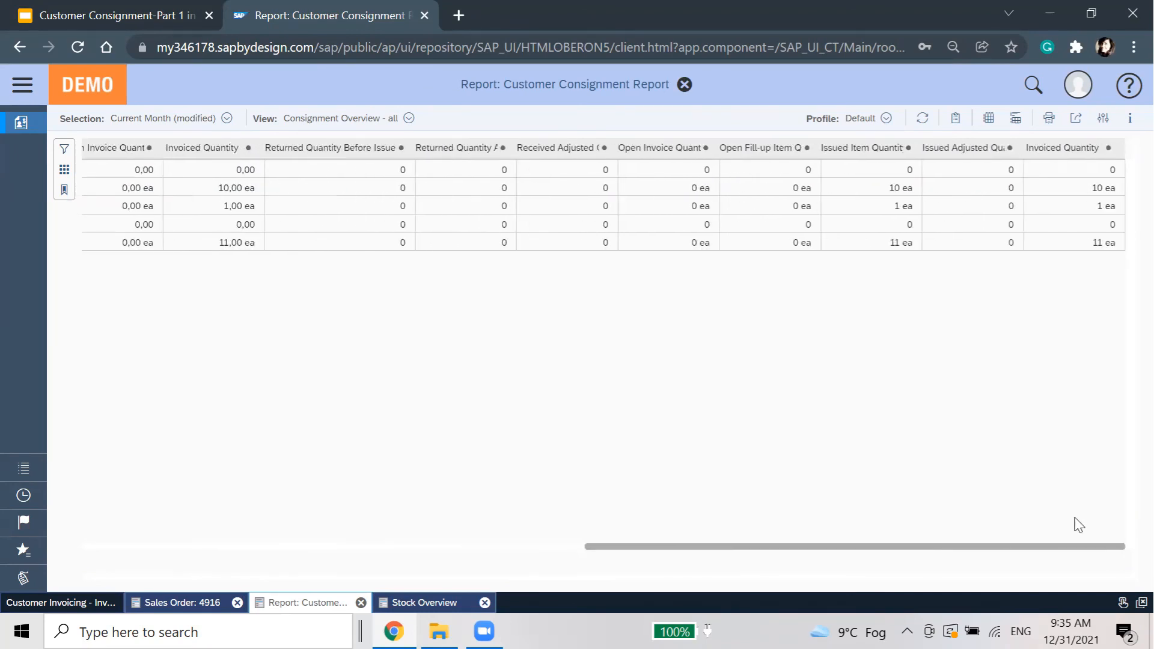
scroll(664, 531, left, 10)
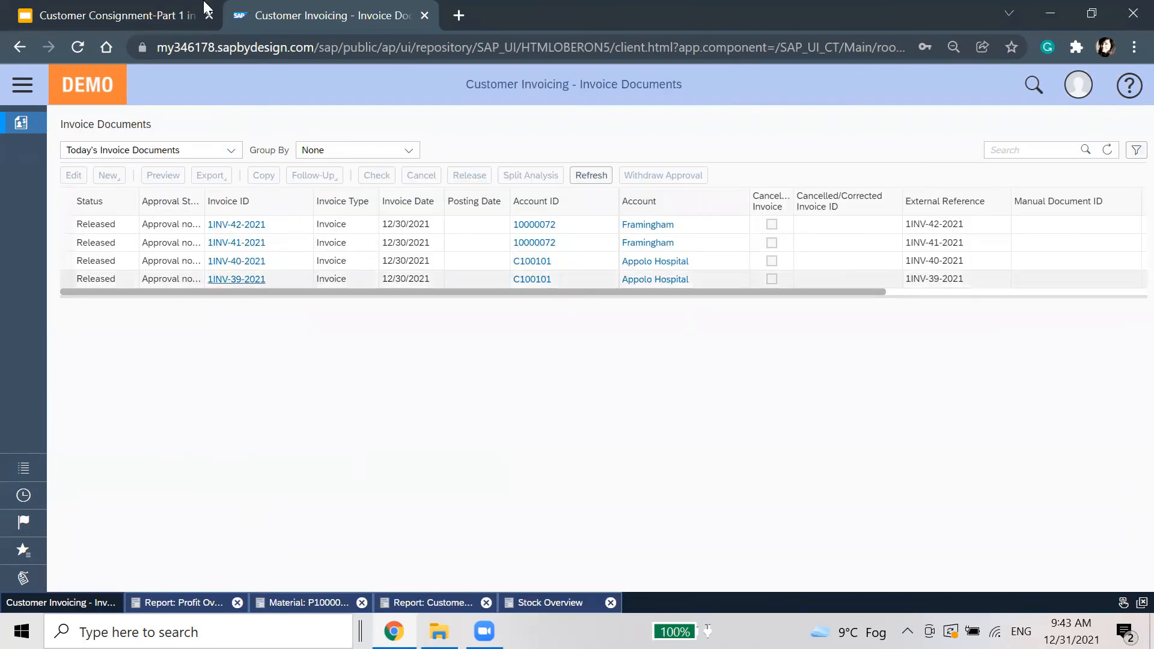
Switch to the Customer Consignment-Part 1 presentation in Google Slides to review the process flow overview.
key(ctrl+1)
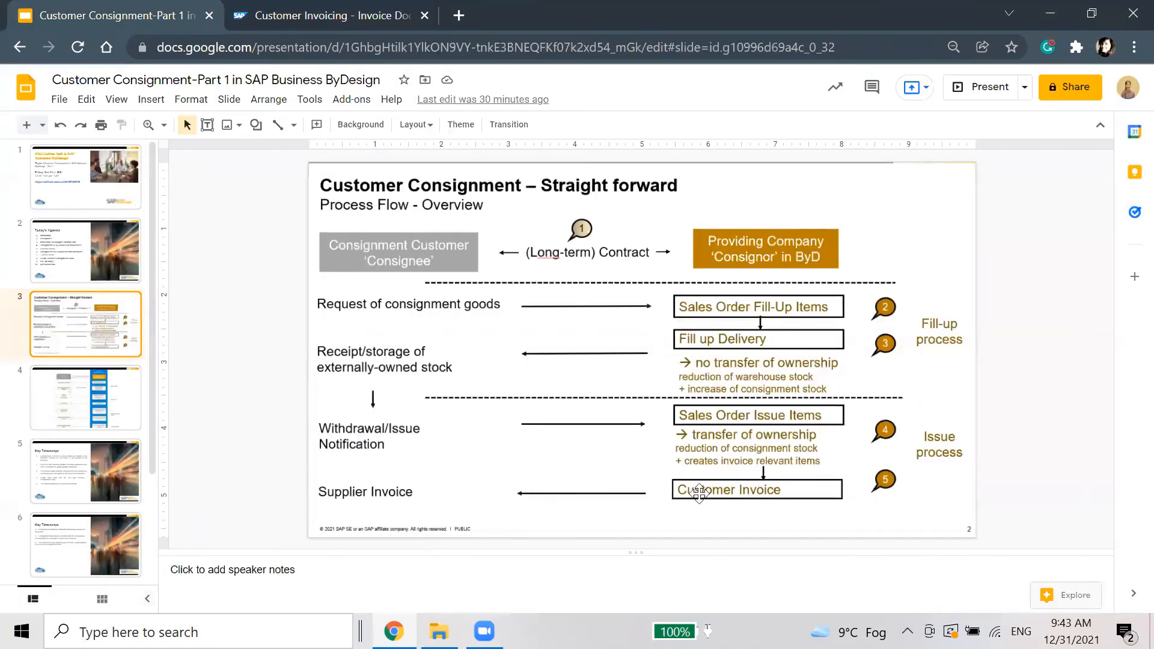